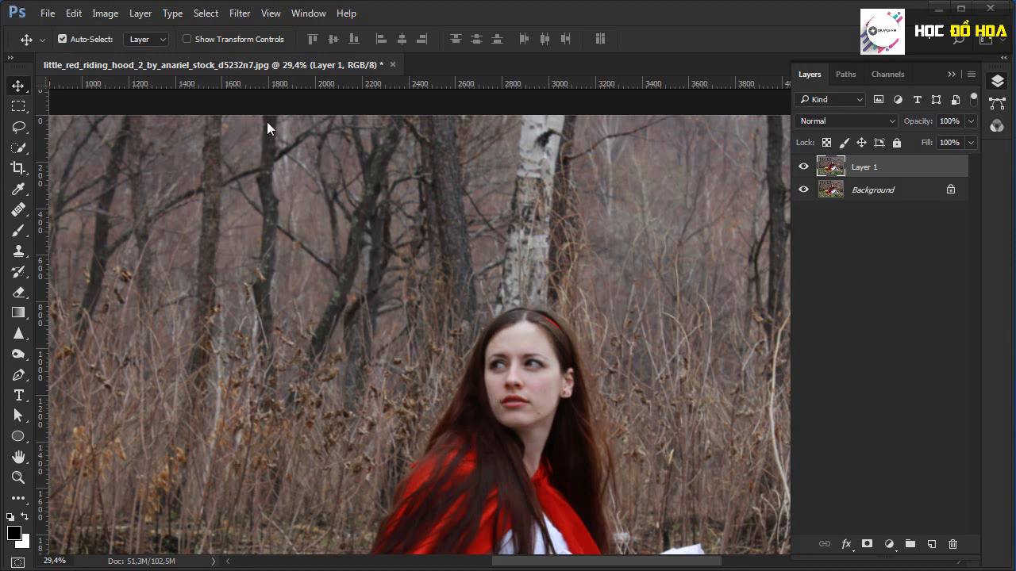
Duplicate the Background photo with Ctrl+J to create Layer 1 above it.
left_click(209, 18)
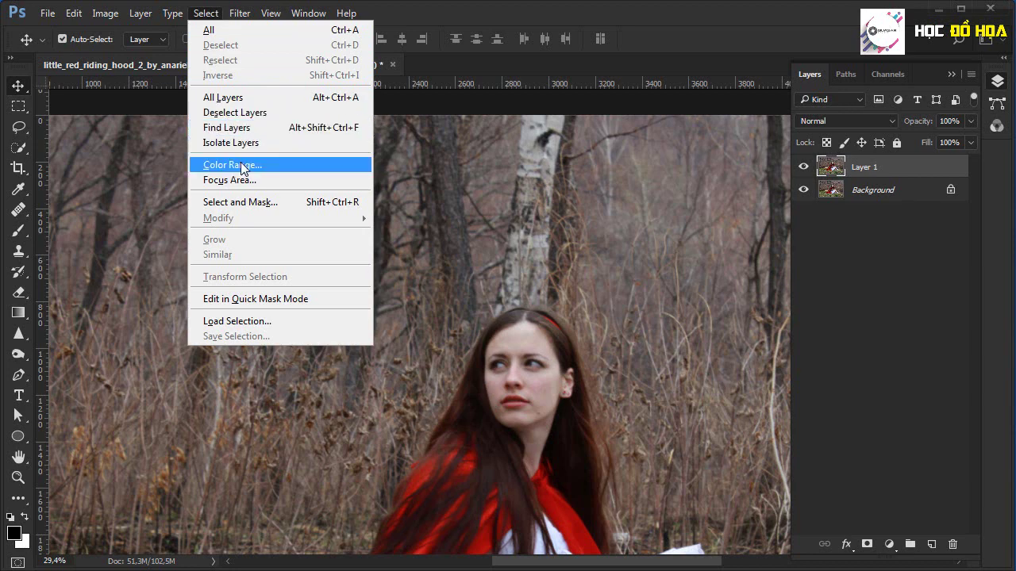
left_click(490, 312)
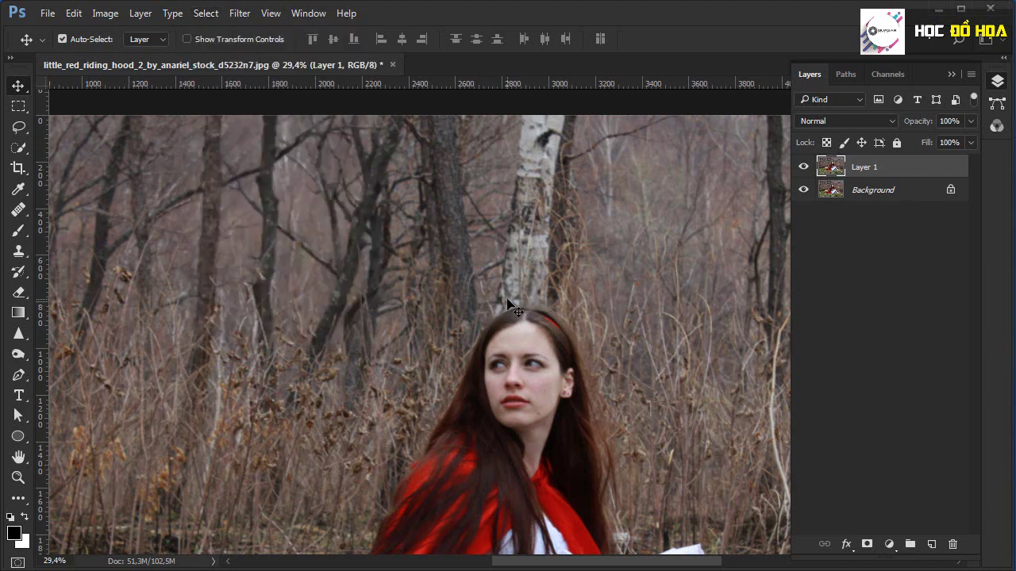
scroll(541, 401, "right", 3)
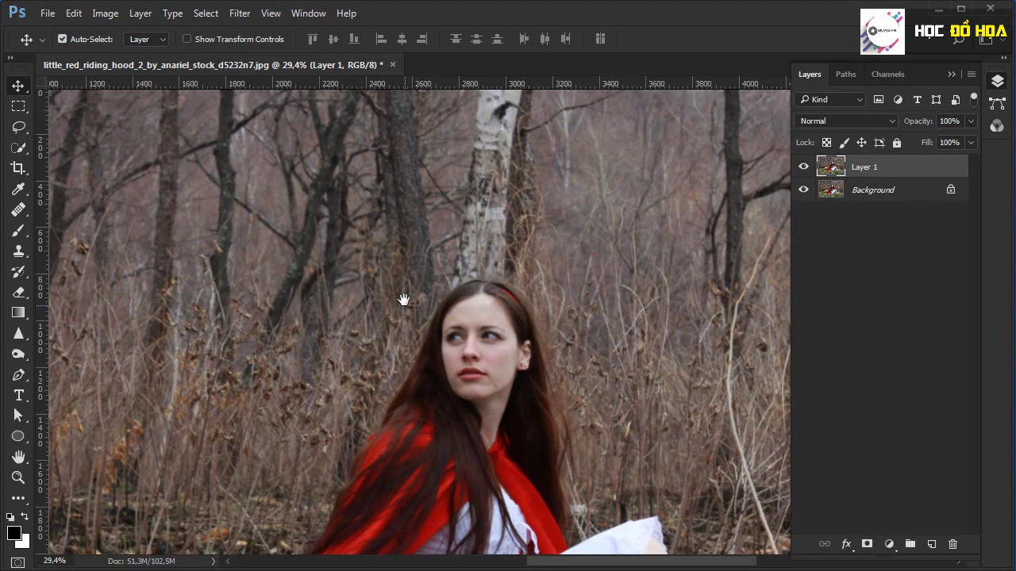
scroll(556, 378, "down", 3)
scroll(581, 333, "up", 1)
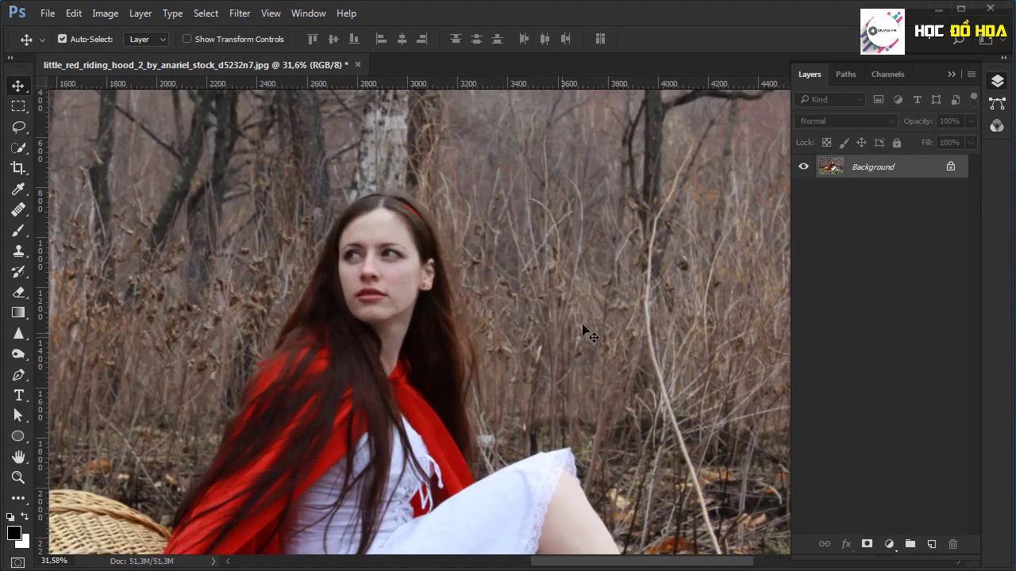
scroll(755, 198, "up", 1)
scroll(492, 347, "up", 2)
scroll(492, 346, "down", 1)
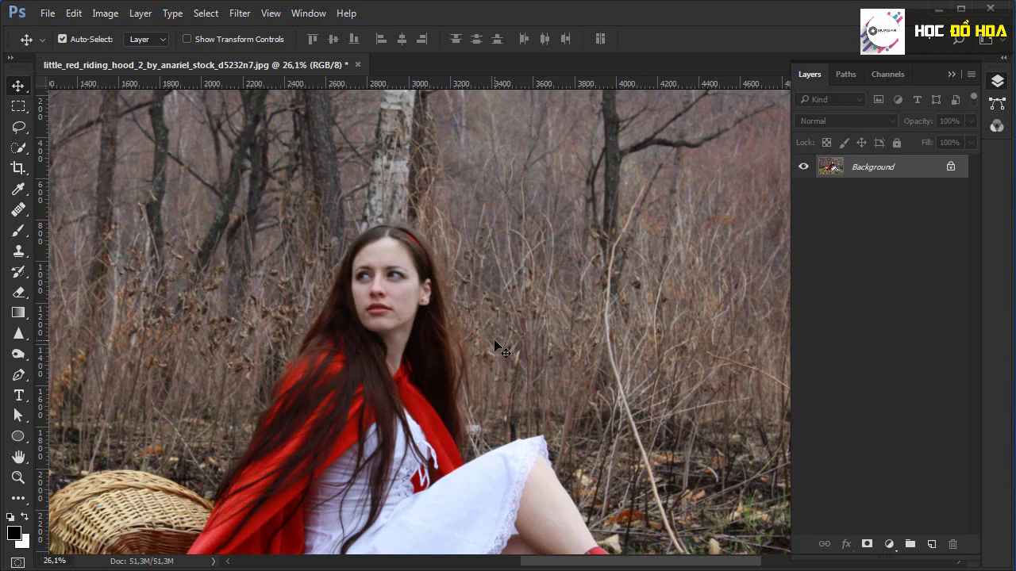
key("ctrl+j")
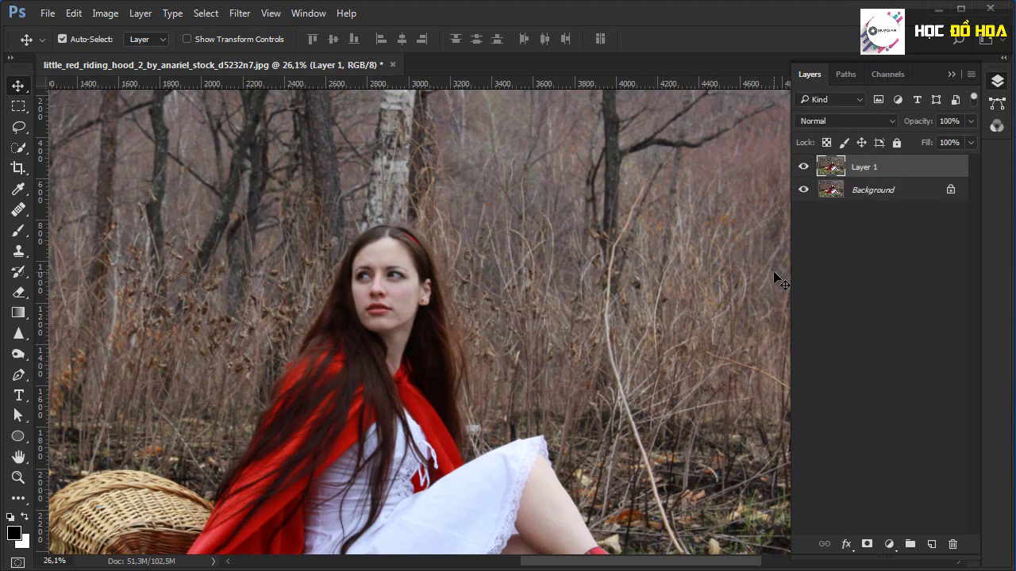
scroll(377, 309, "up", 3)
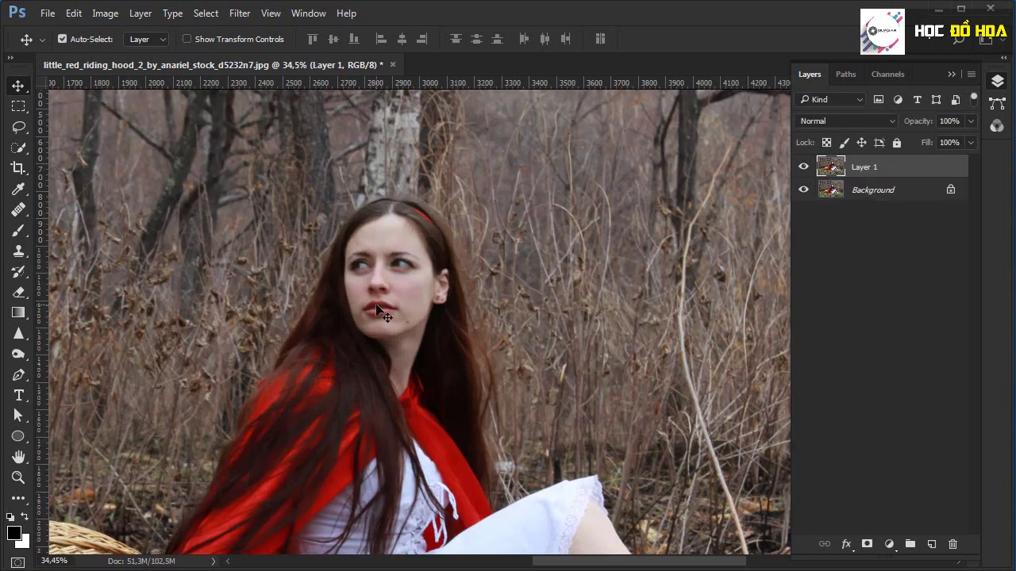
Open the Select menu in the menu bar to show its selection commands.
left_click(208, 13)
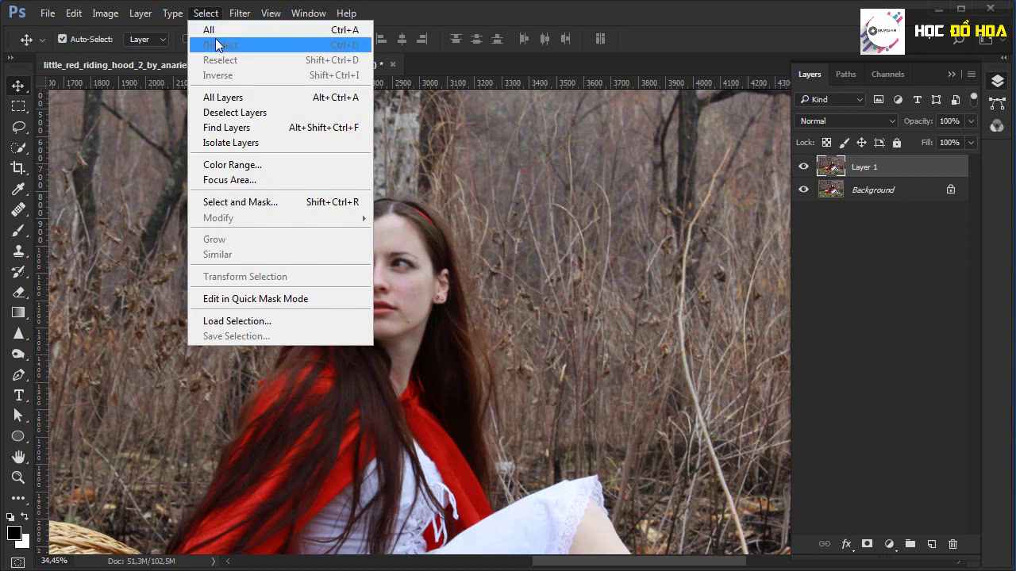
scroll(392, 245, "down", 5)
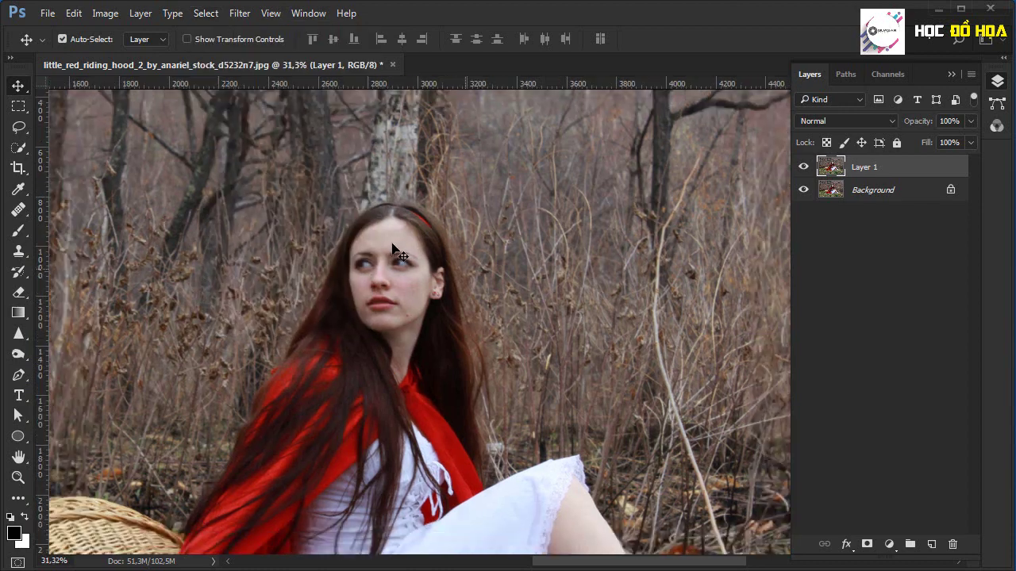
left_click(208, 14)
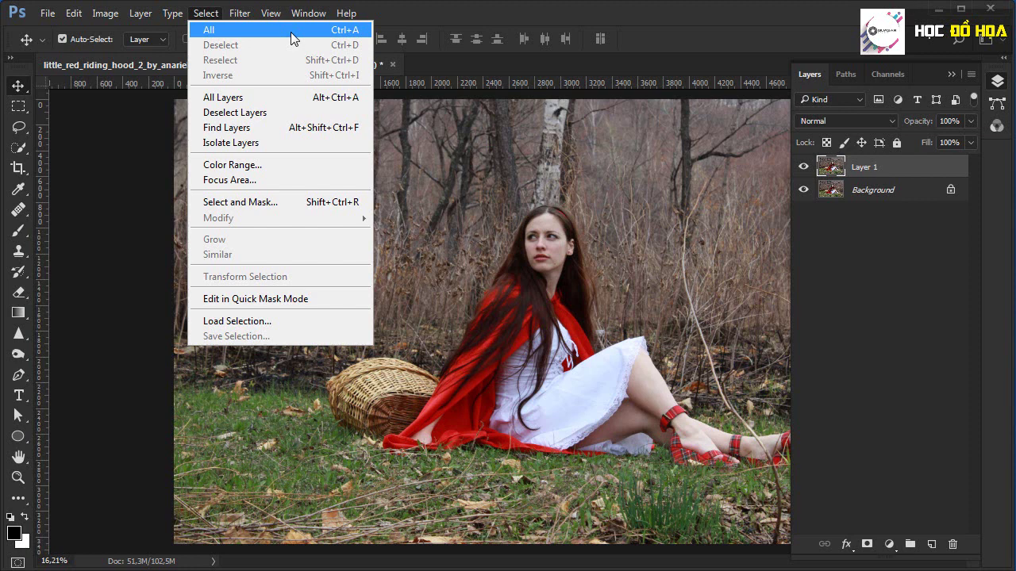
left_click(290, 32)
scroll(510, 332, "up", 2)
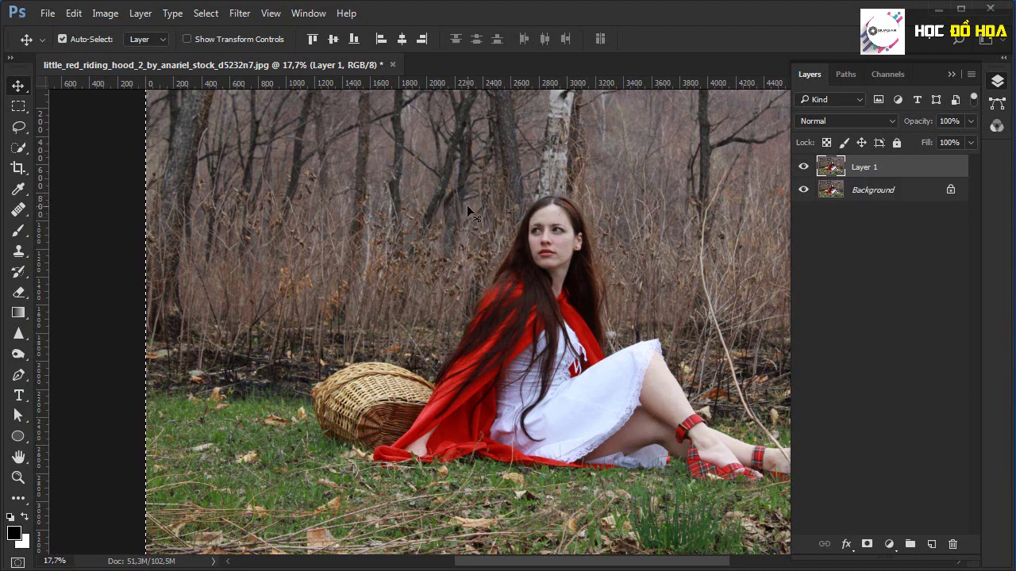
key("ctrl+0")
left_click(205, 16)
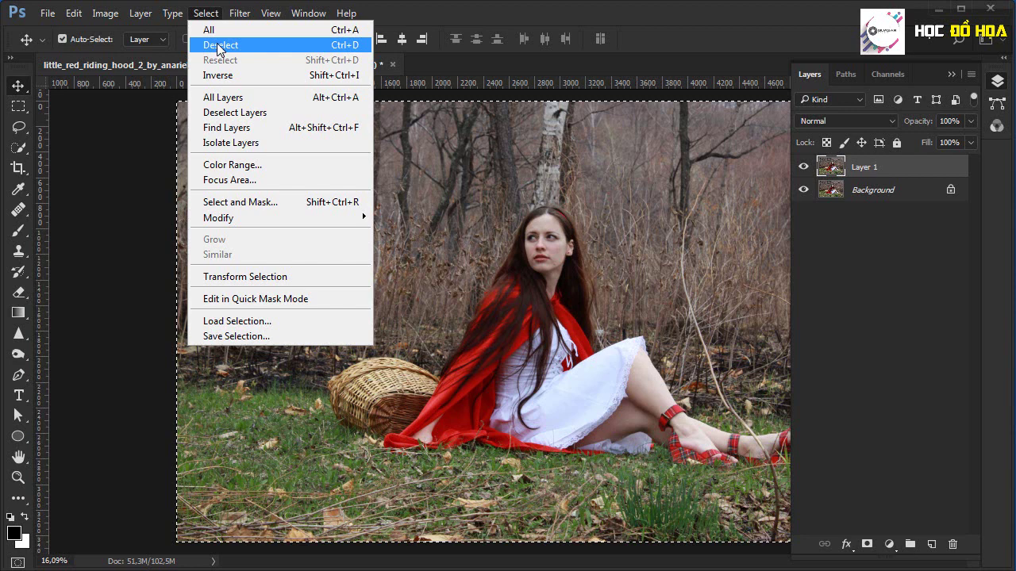
left_click(218, 46)
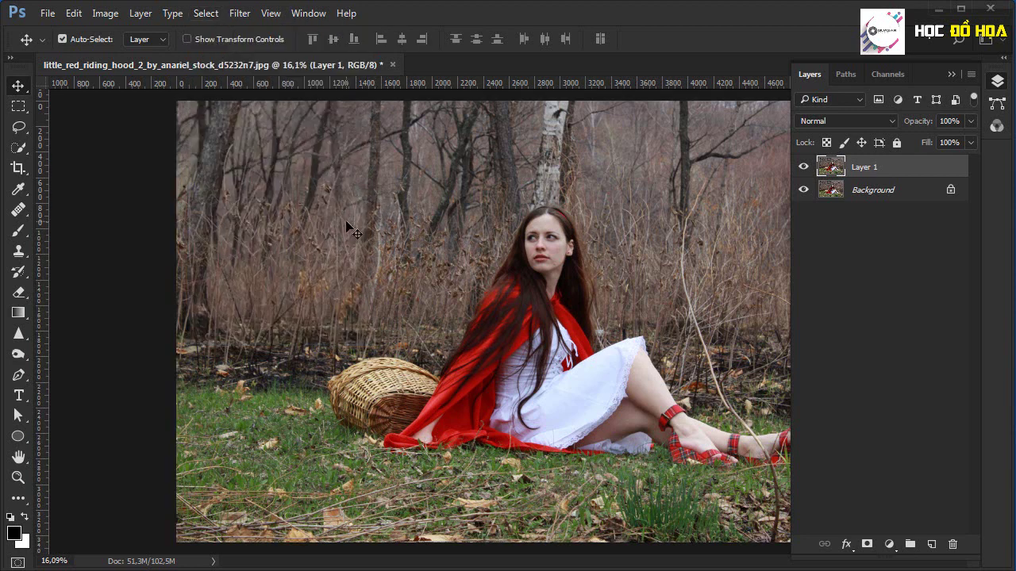
Draw a rough Lasso loop around the girl's head, long hair and red cloak.
left_click(18, 127)
mouse_move(538, 213)
left_mouse_down()
mouse_move(607, 230)
mouse_move(539, 212)
left_mouse_up()
scroll(606, 338, "up", 5)
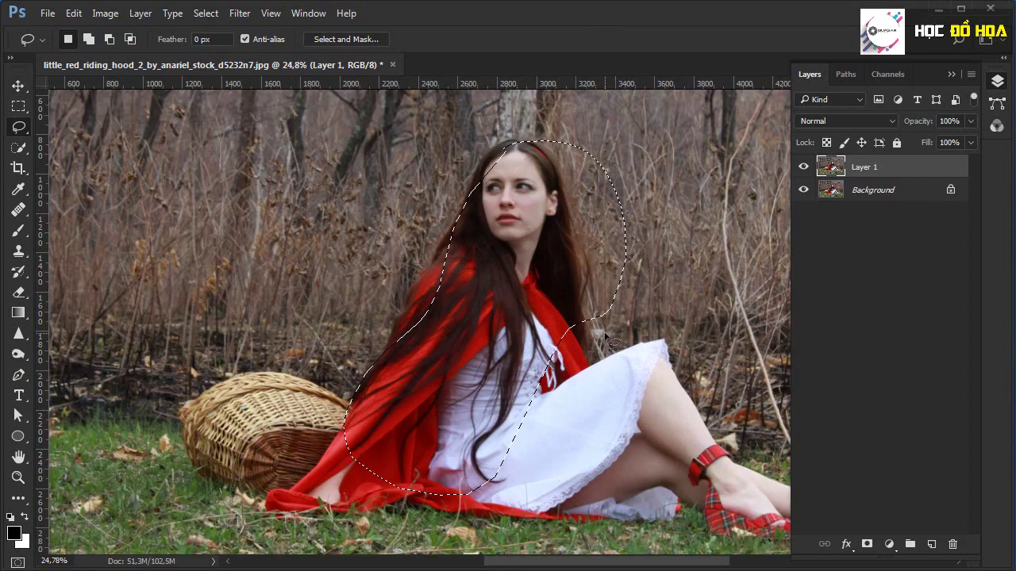
scroll(605, 338, "down", 4)
scroll(606, 337, "down", 1)
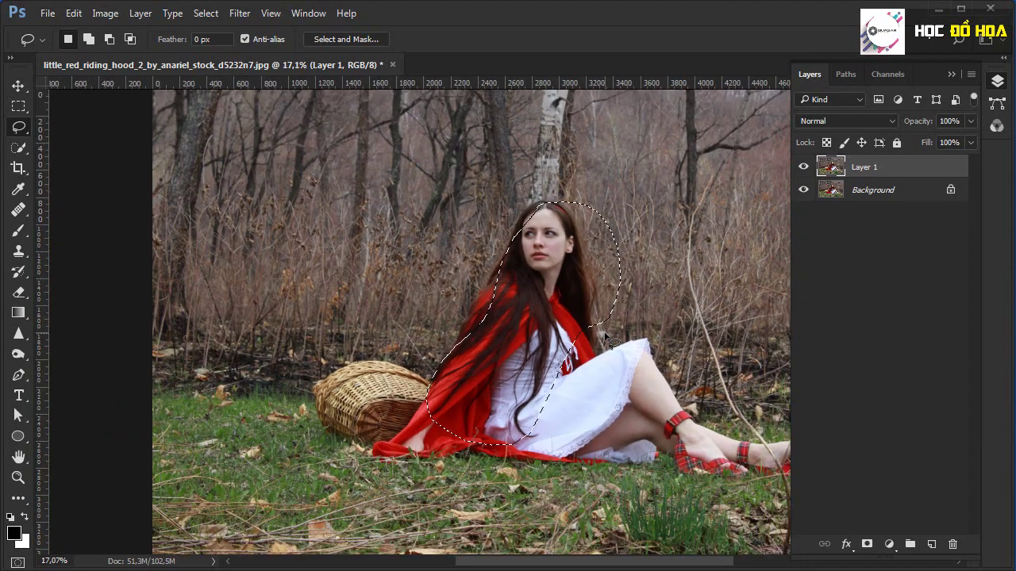
scroll(606, 337, "up", 1)
scroll(606, 338, "down", 2)
scroll(606, 337, "down", 1)
scroll(606, 337, "up", 2)
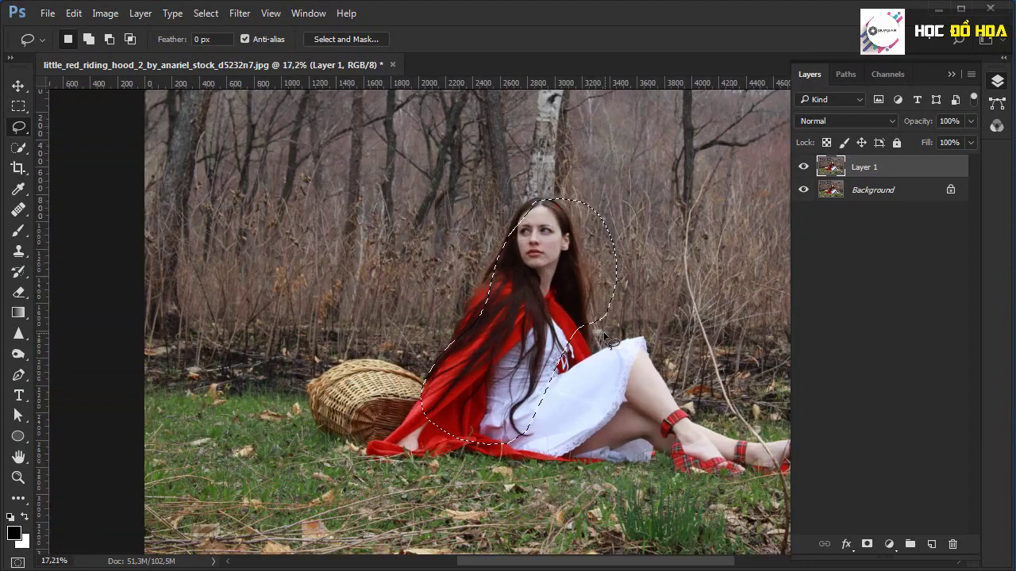
scroll(564, 300, "up", 1)
scroll(556, 238, "up", 1)
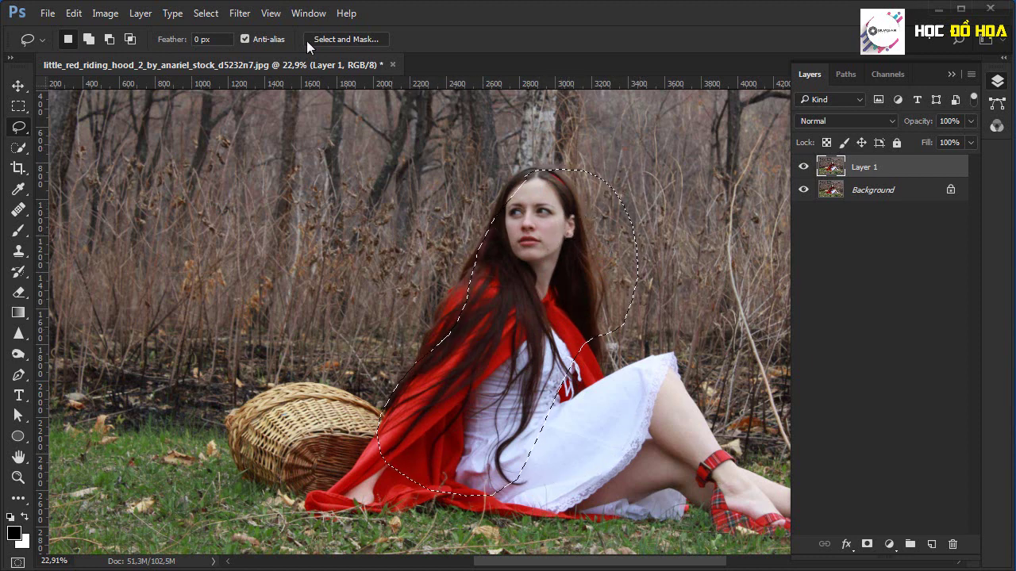
left_click(208, 14)
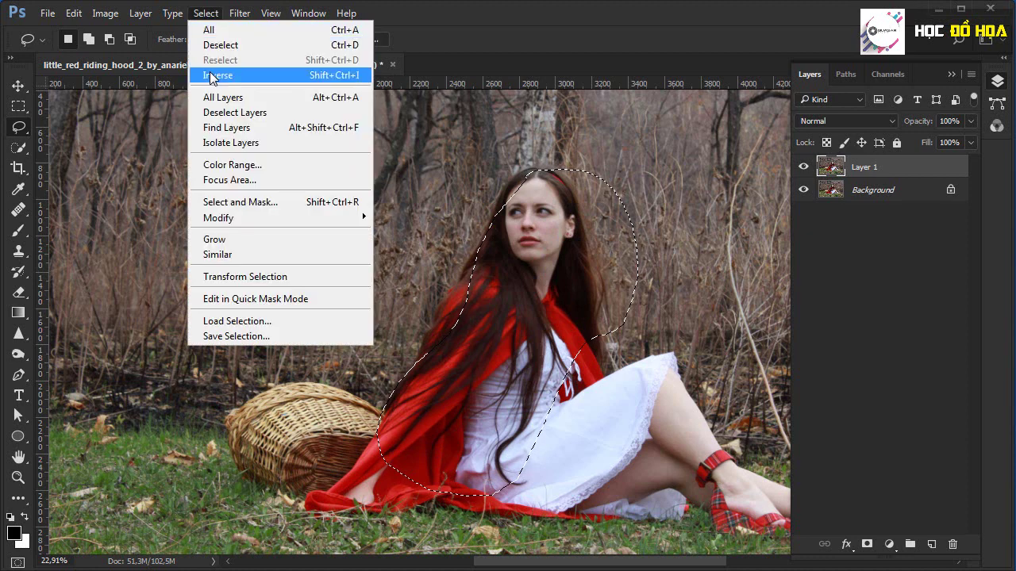
left_click(349, 76)
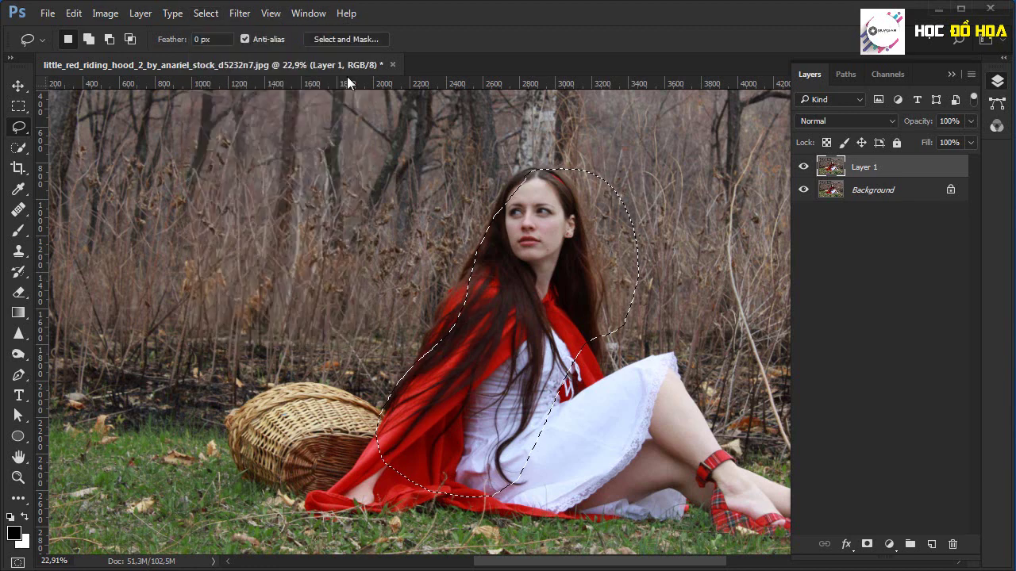
scroll(469, 288, "down", 1)
scroll(469, 289, "down", 1)
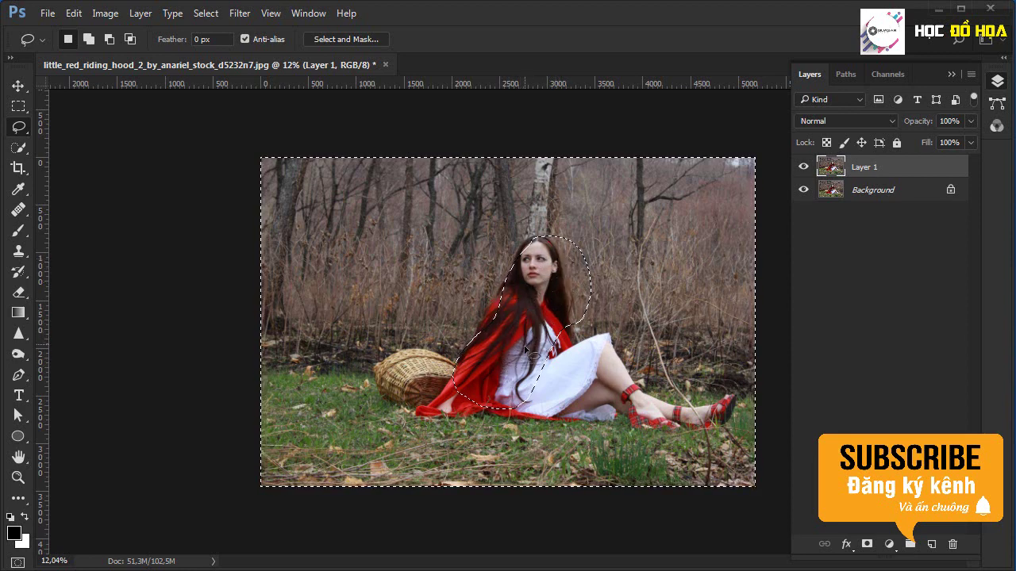
scroll(524, 334, "up", 3)
key("ctrl+shift+i")
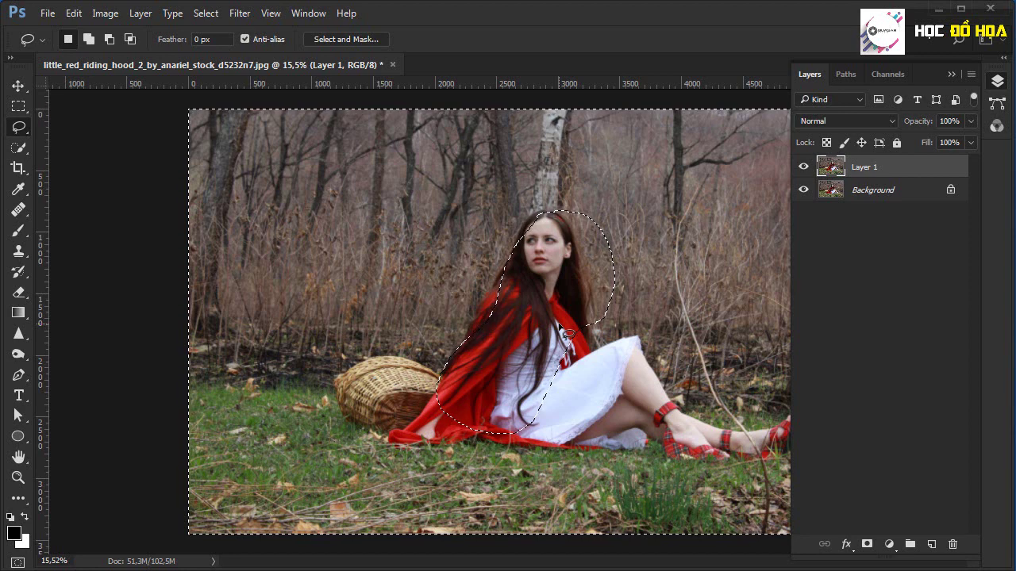
key("ctrl+d")
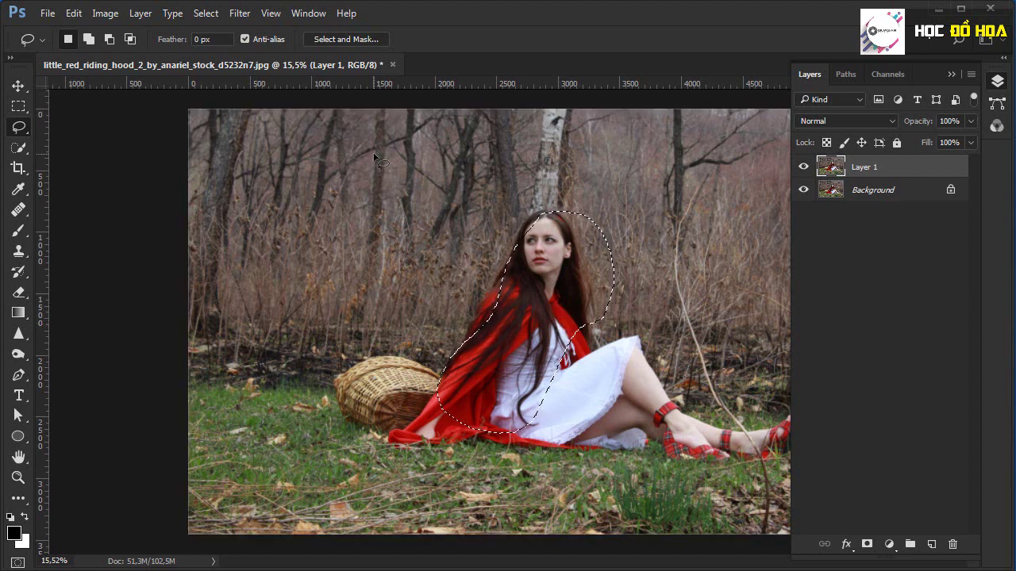
Duplicate Layer 1 with Ctrl+J into Layer 1 copy, copy 2 and copy 3.
scroll(510, 315, "up", 5)
left_click(205, 14)
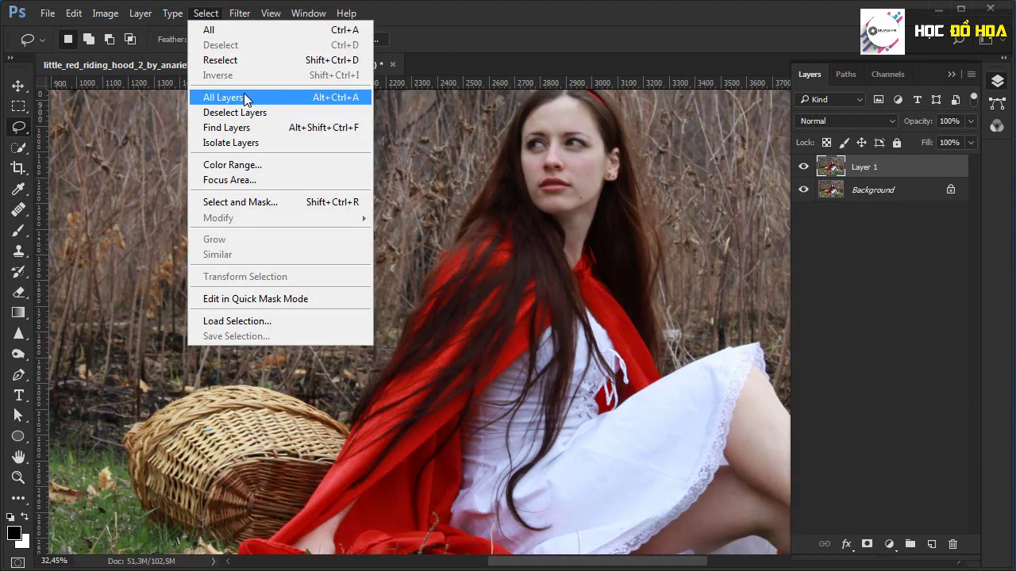
left_click(244, 97)
scroll(508, 317, "down", 5)
left_click(205, 13)
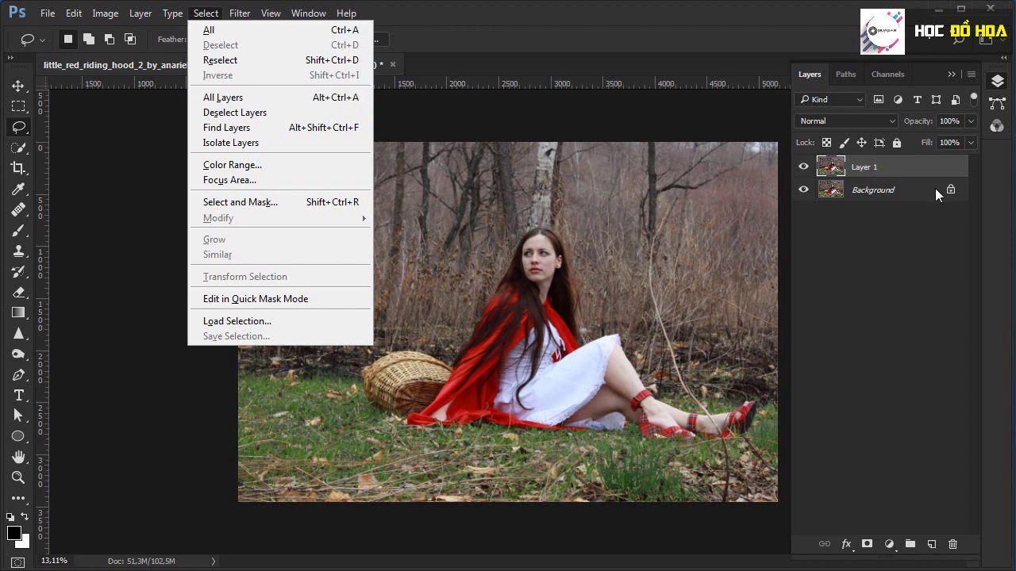
left_click(509, 37)
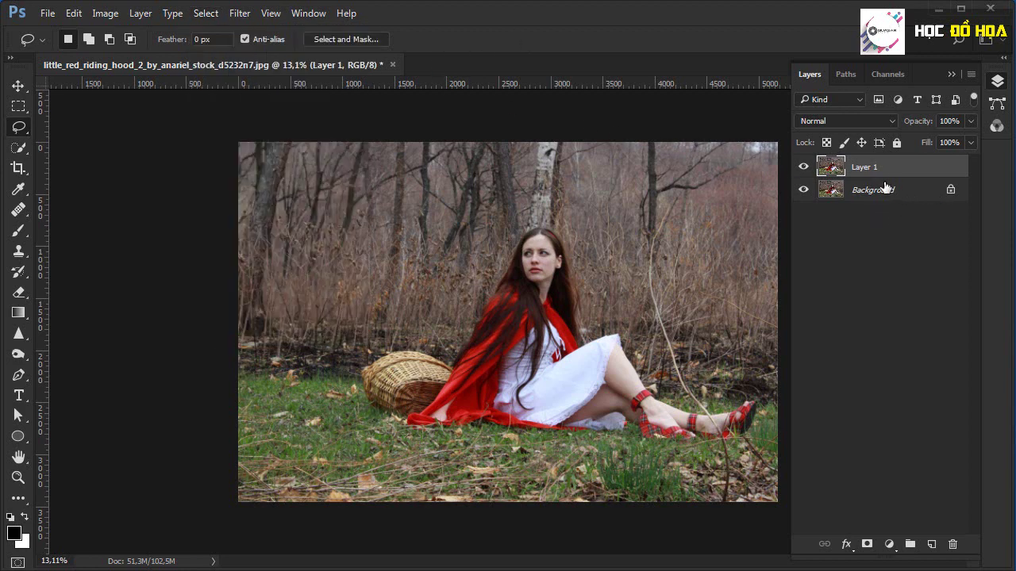
key("ctrl+j")
key("ctrl+j")
key("ctrl+j")
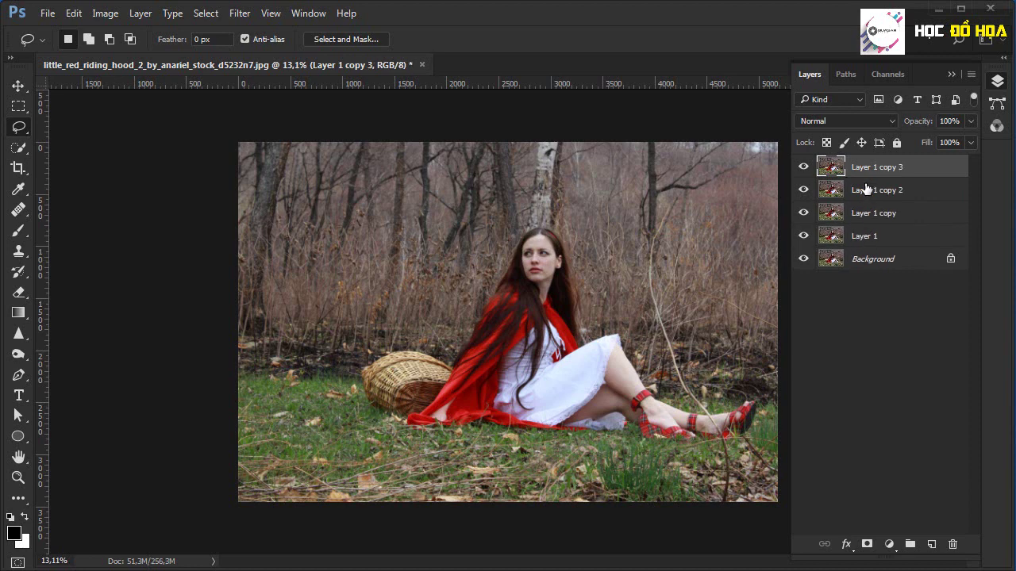
Select all layers, select the whole canvas, then keep only Layer 1 copy 3 selected.
left_click(207, 14)
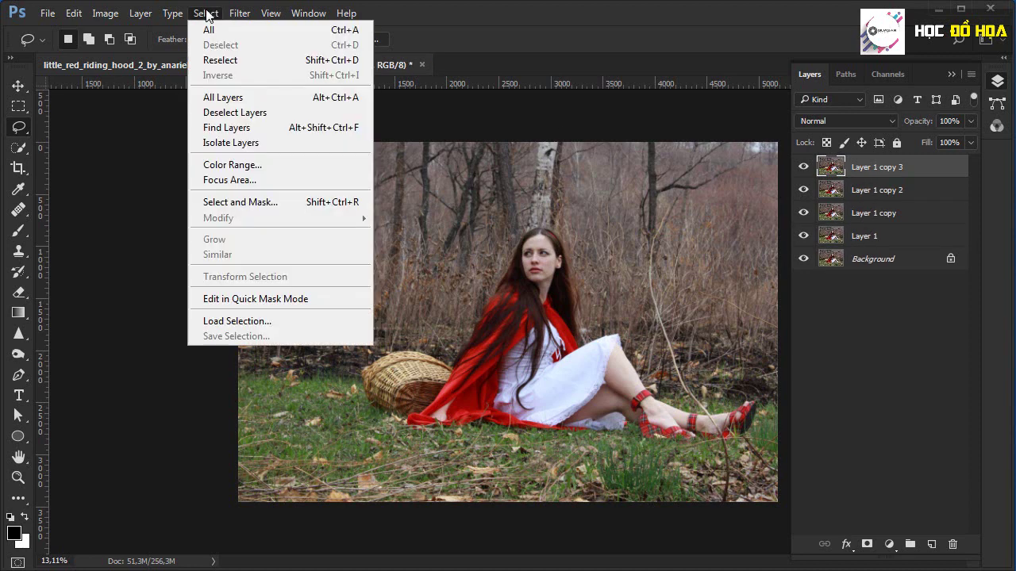
left_click(226, 97)
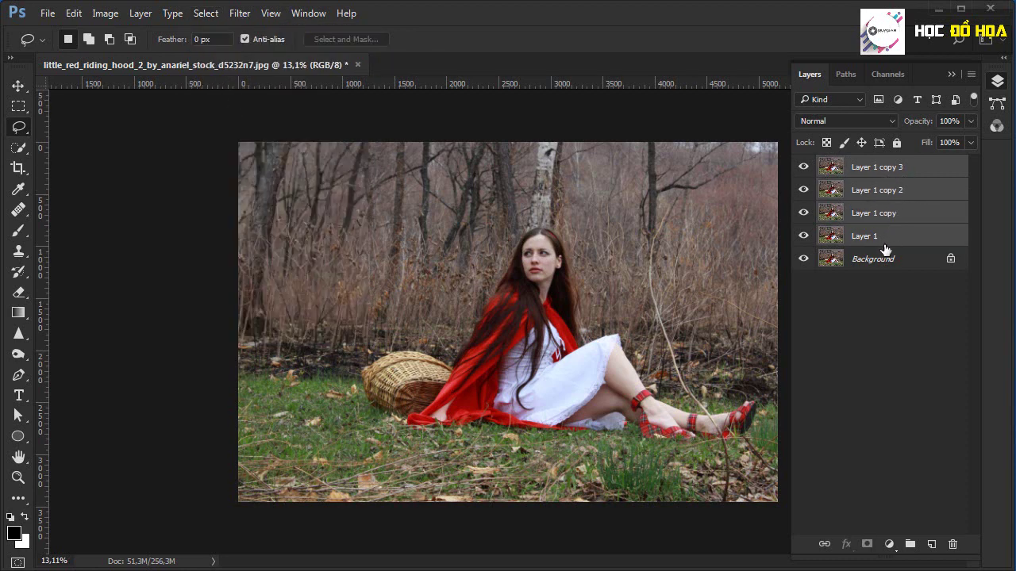
left_click(206, 13)
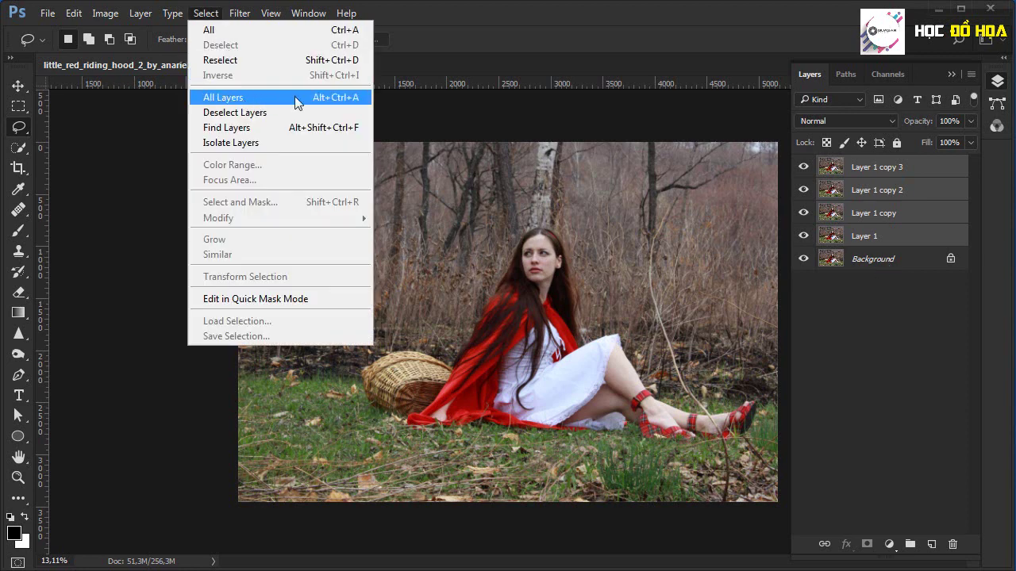
left_click(457, 236)
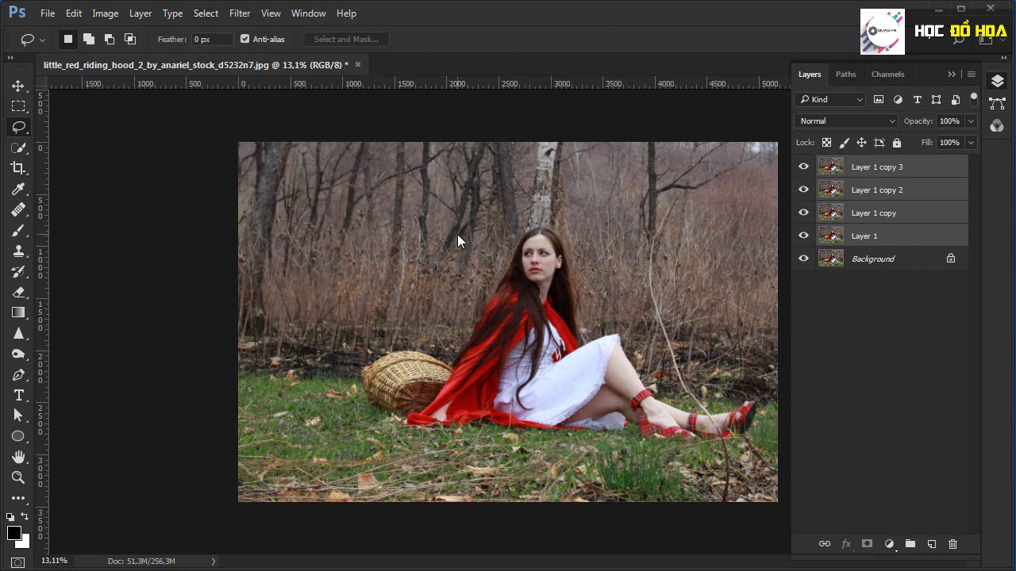
key("ctrl+a")
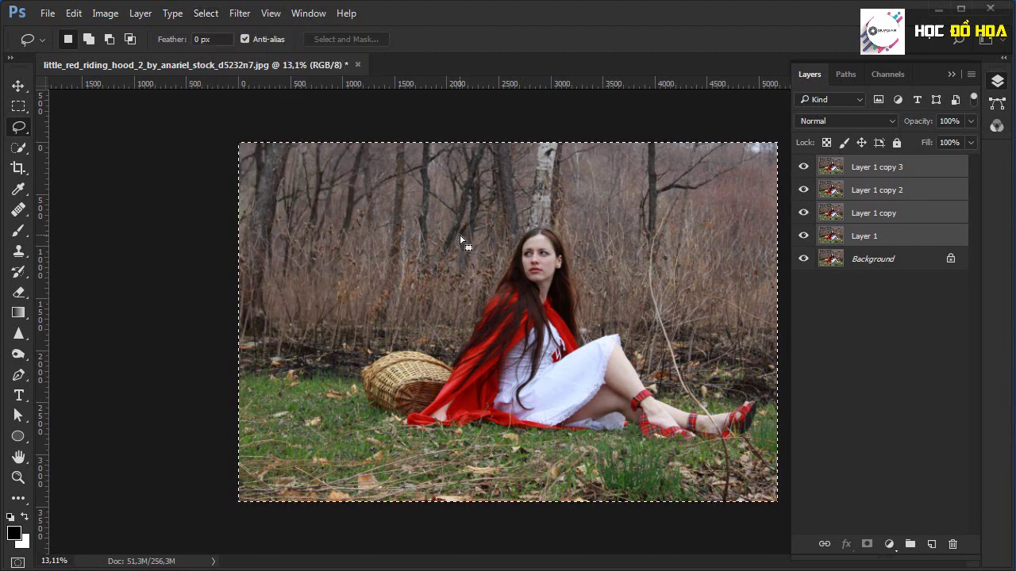
left_click(867, 170)
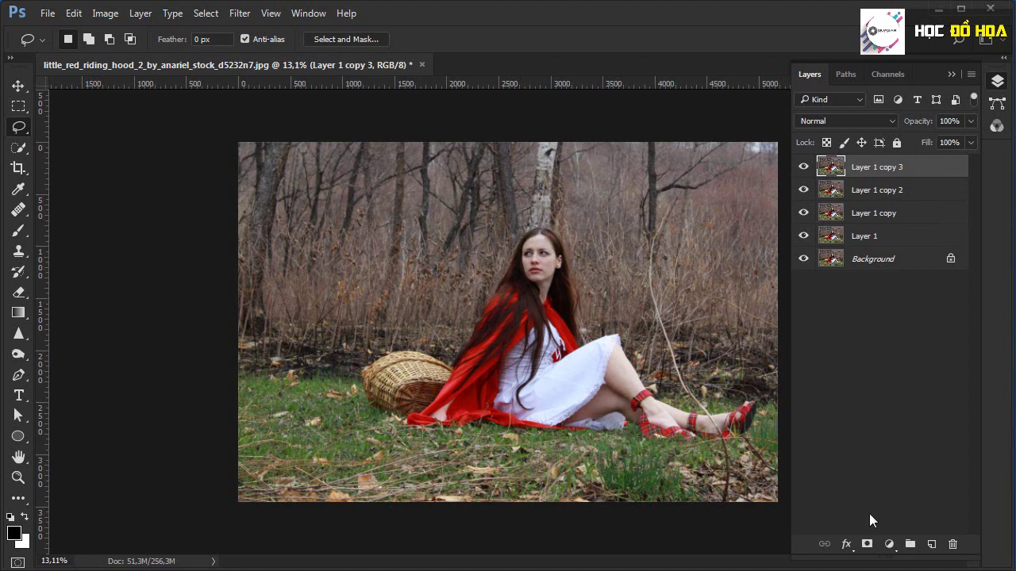
Select all layers with Alt+Ctrl+A, then Deselect Layers and reselect only Layer 1.
key("ctrl+alt+a")
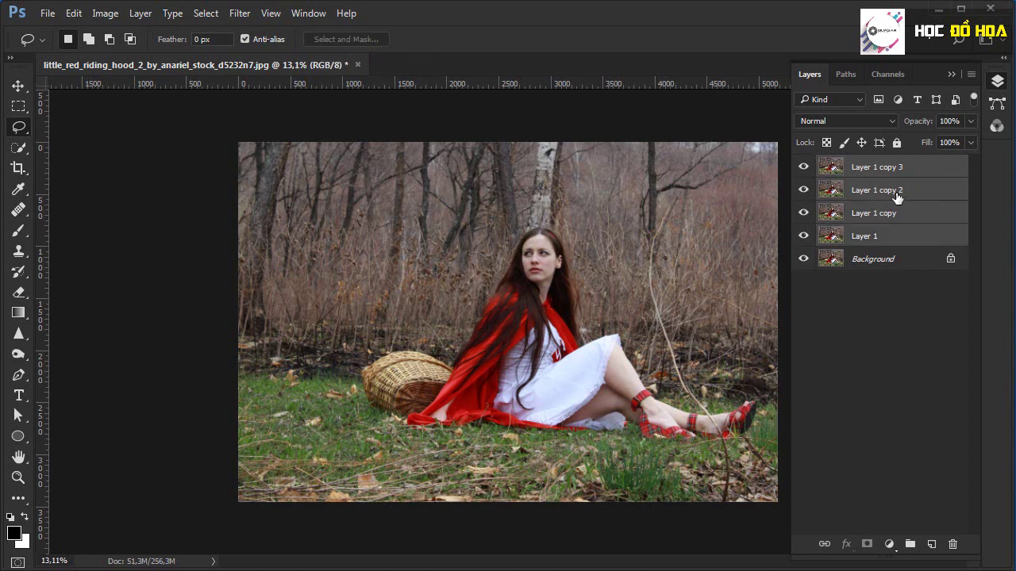
left_click(866, 170)
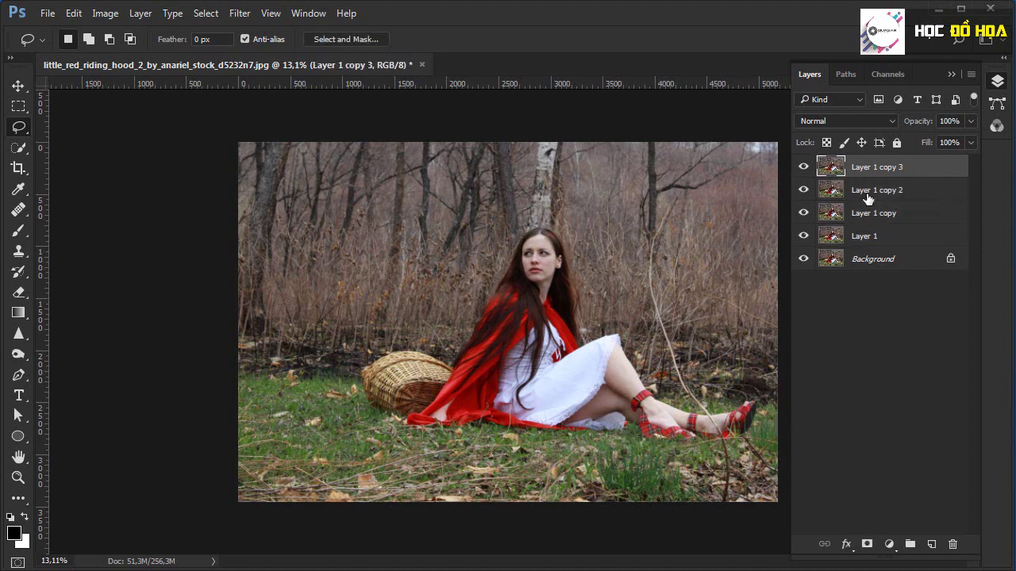
left_click(863, 236)
left_click(206, 13)
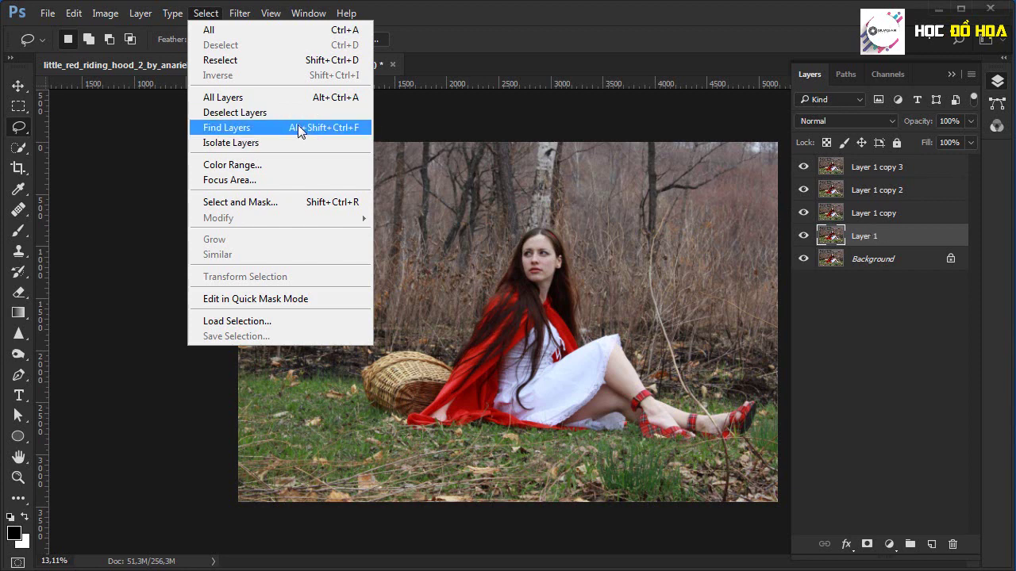
left_click(270, 112)
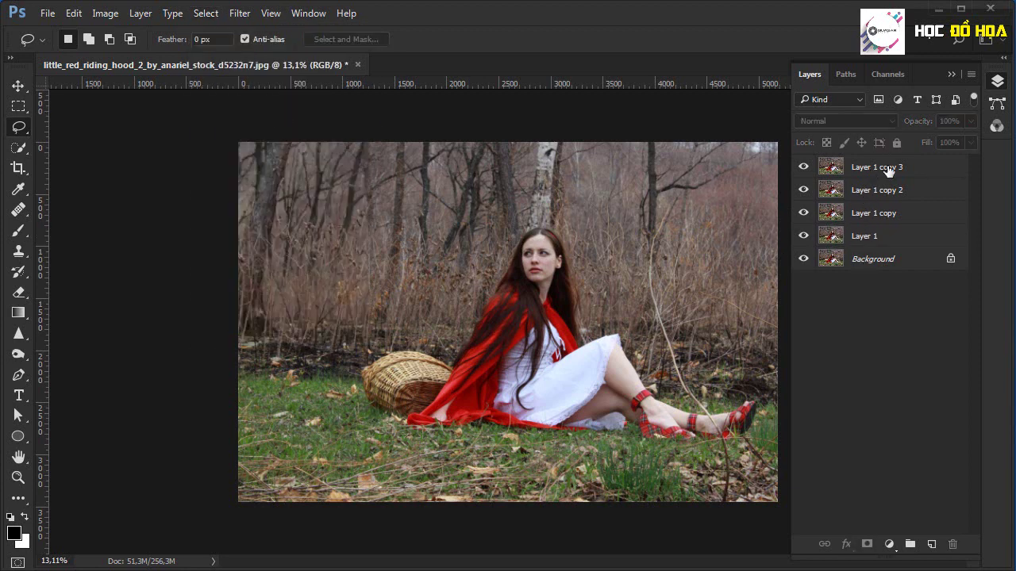
left_click(907, 242)
left_click(205, 13)
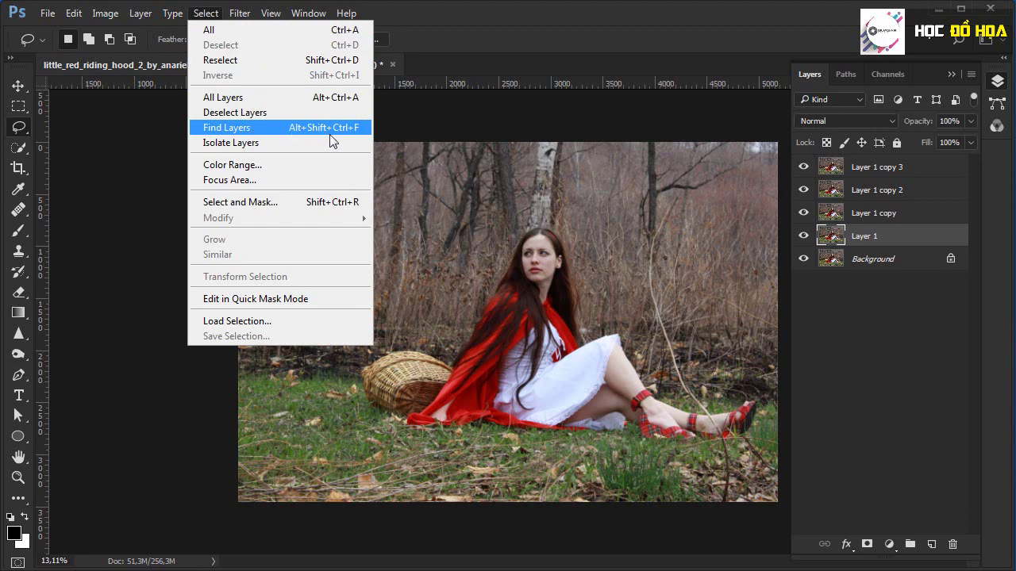
left_click(246, 127)
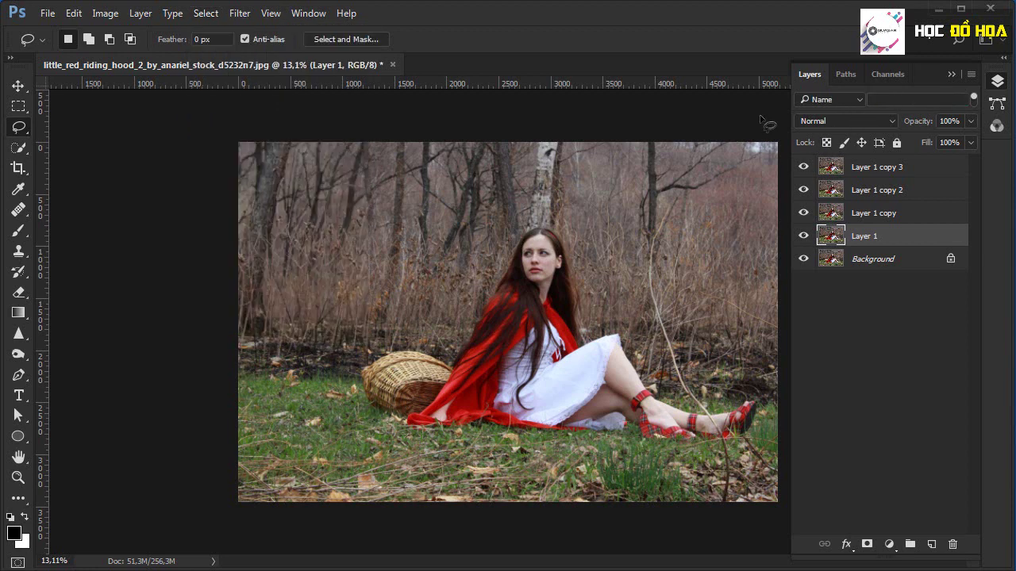
left_click(208, 13)
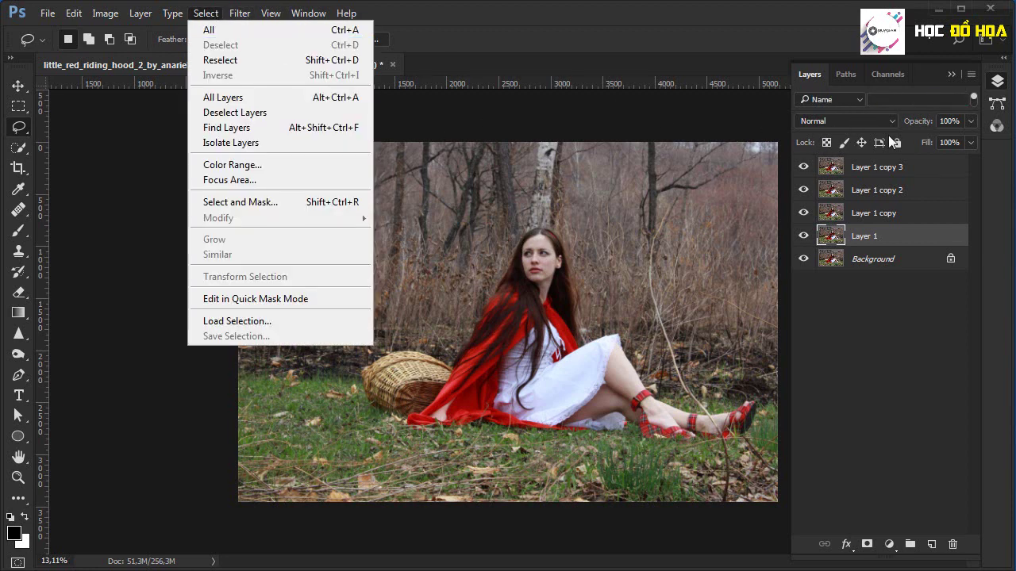
left_click(896, 99)
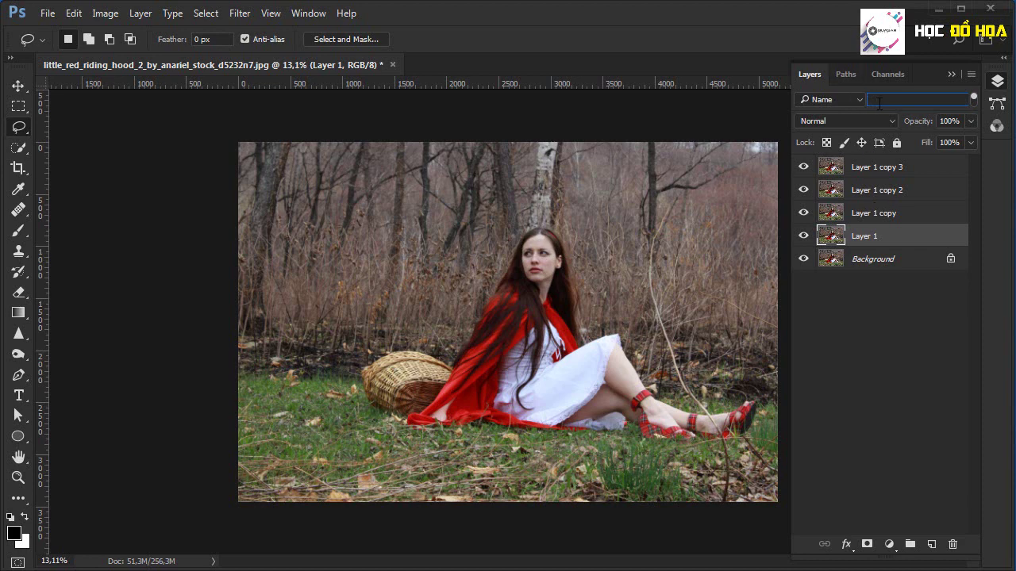
left_click(846, 100)
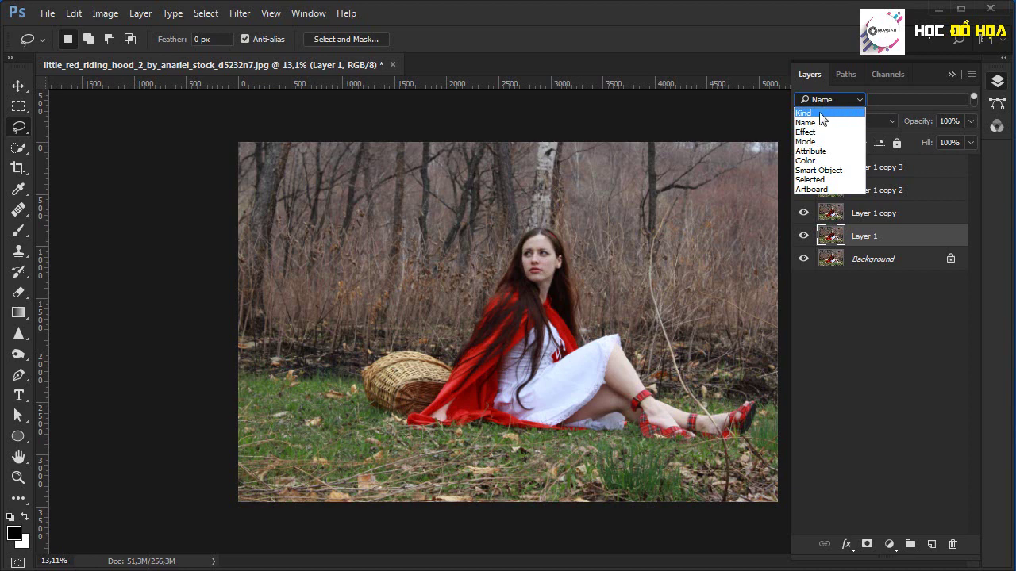
left_click(849, 122)
left_click(895, 100)
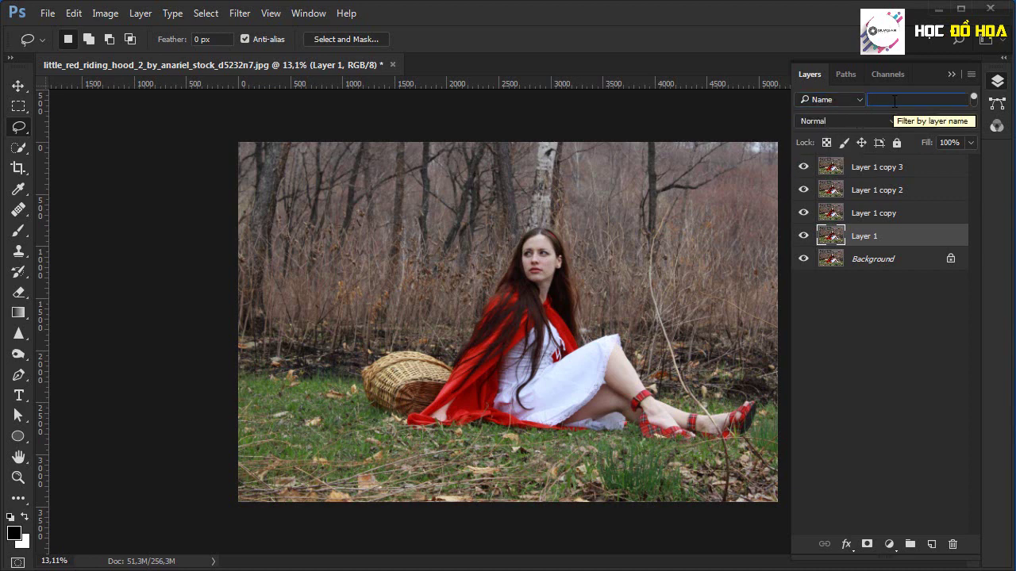
left_click(206, 12)
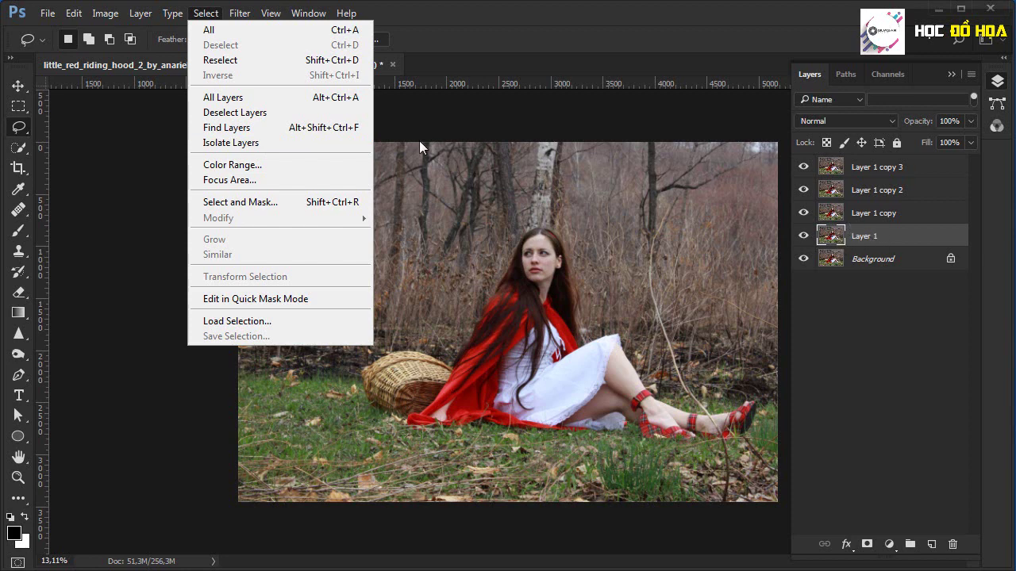
left_click(263, 143)
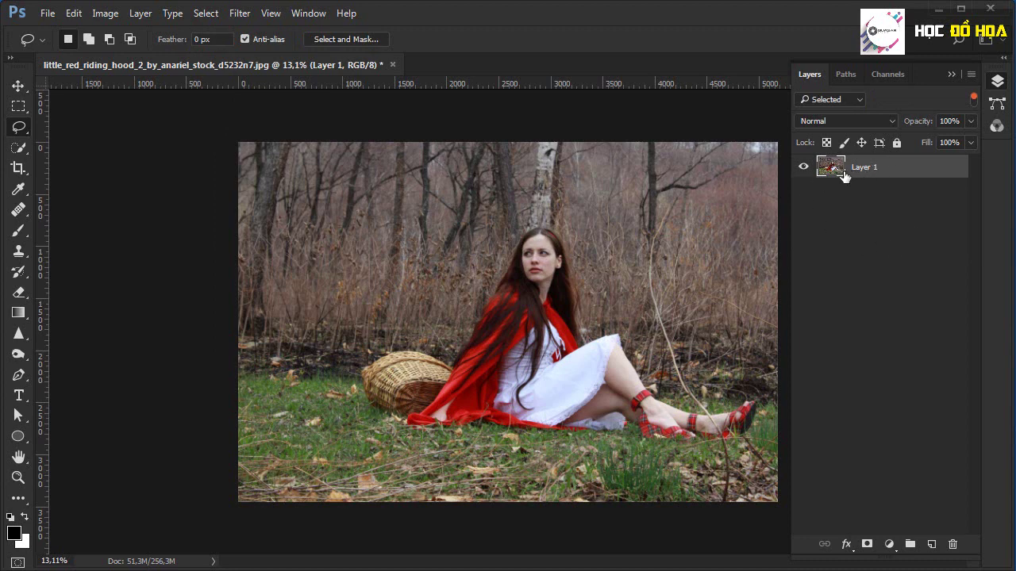
key("ctrl+j")
key("ctrl+j")
key("ctrl+j")
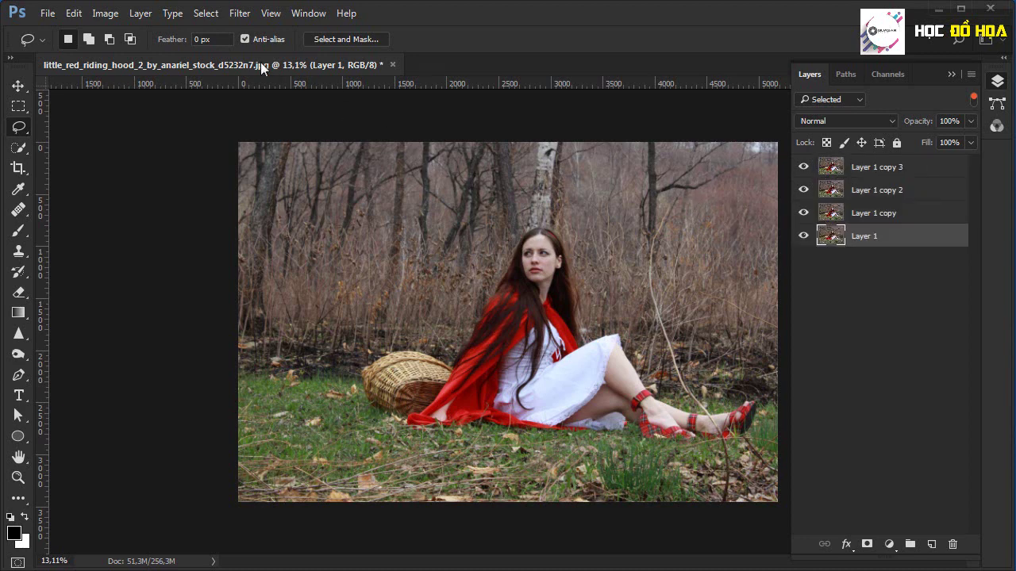
left_click(205, 13)
left_click(208, 143)
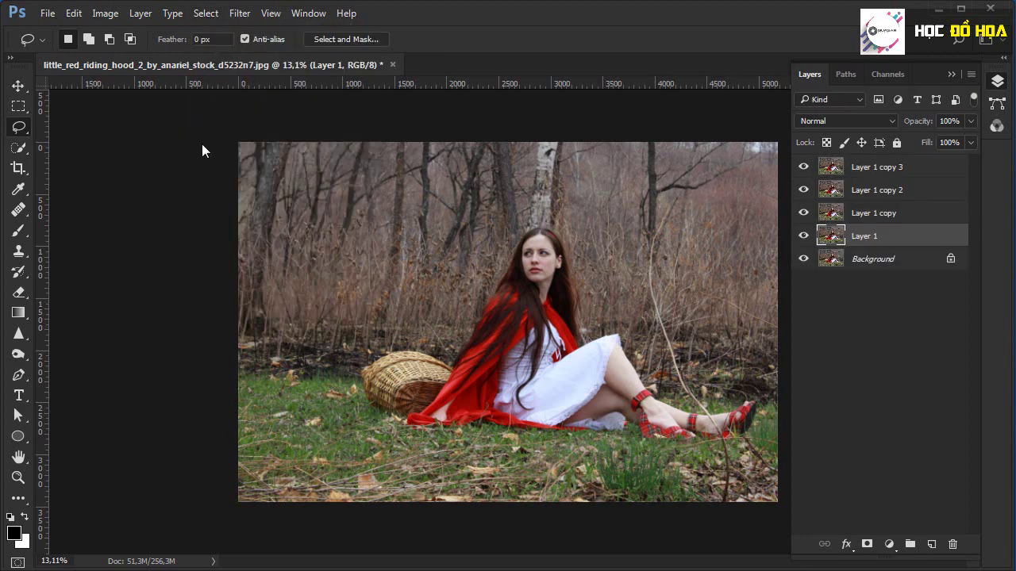
Turn Select > Isolate Layers on for Layer 1, then off again.
left_click(205, 13)
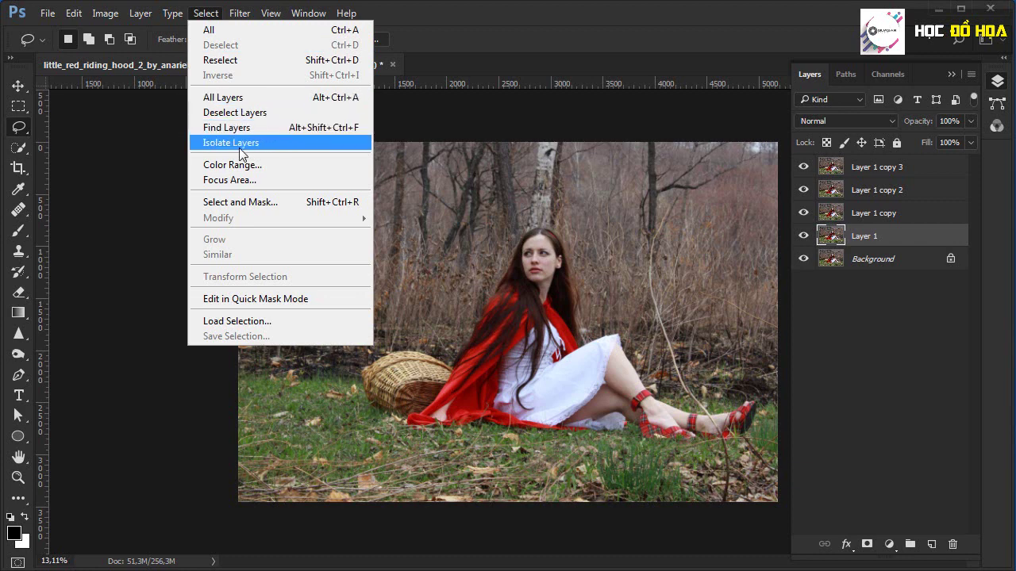
left_click(246, 146)
left_click(206, 13)
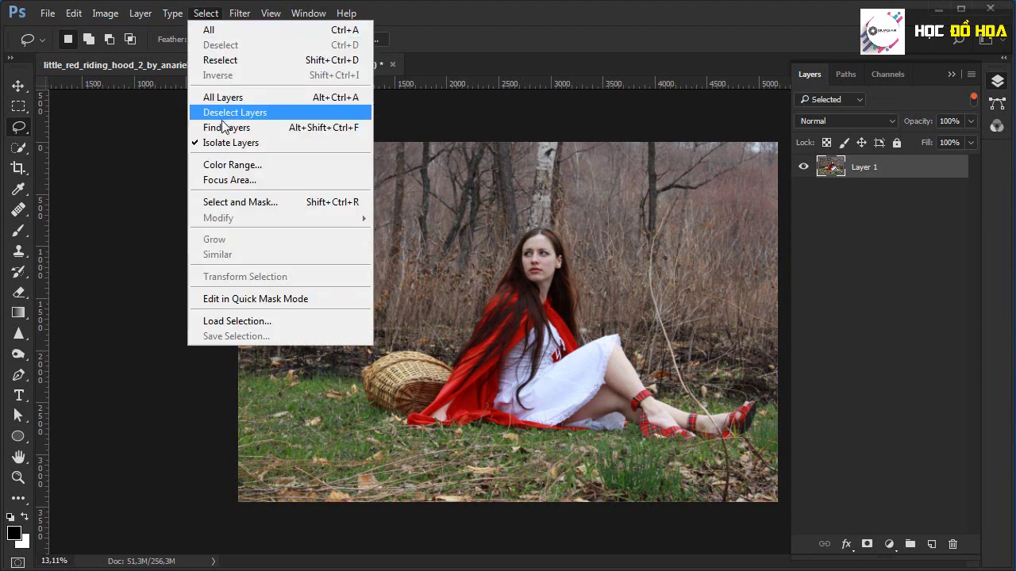
left_click(208, 142)
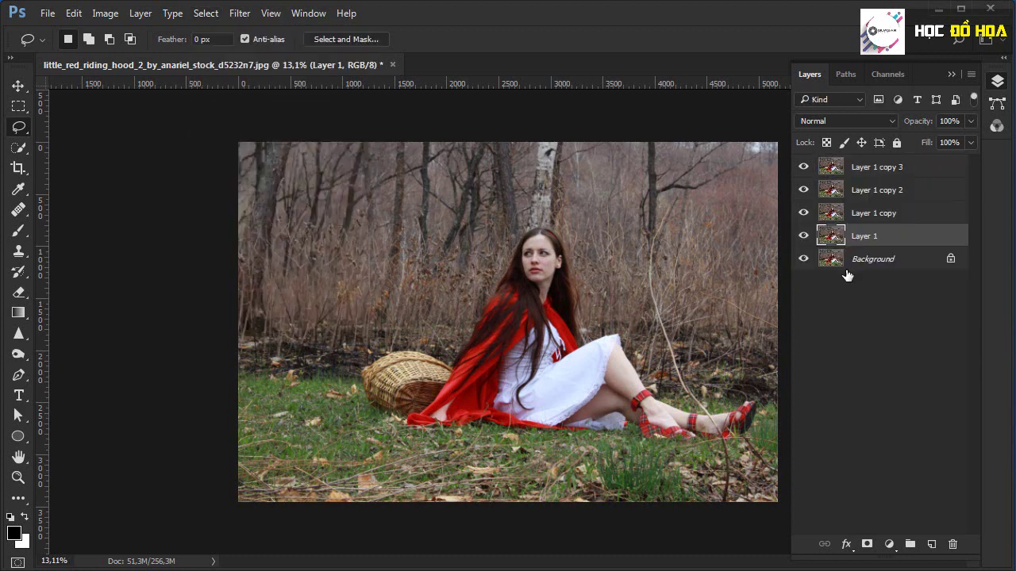
left_click(206, 14)
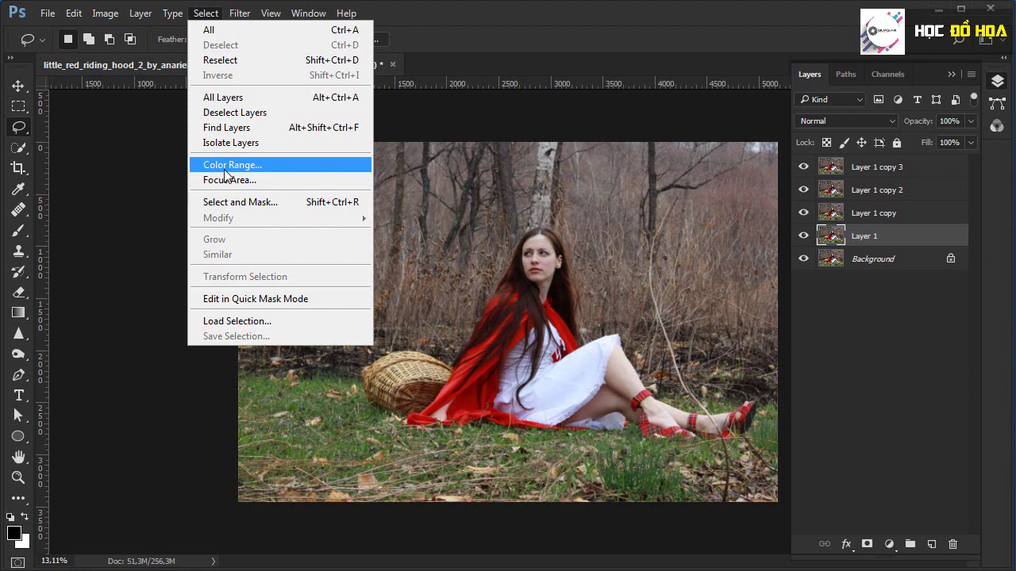
Select Layer 1 copy 3 through Layer 1 copy and delete them, confirming the prompt.
left_click(876, 161)
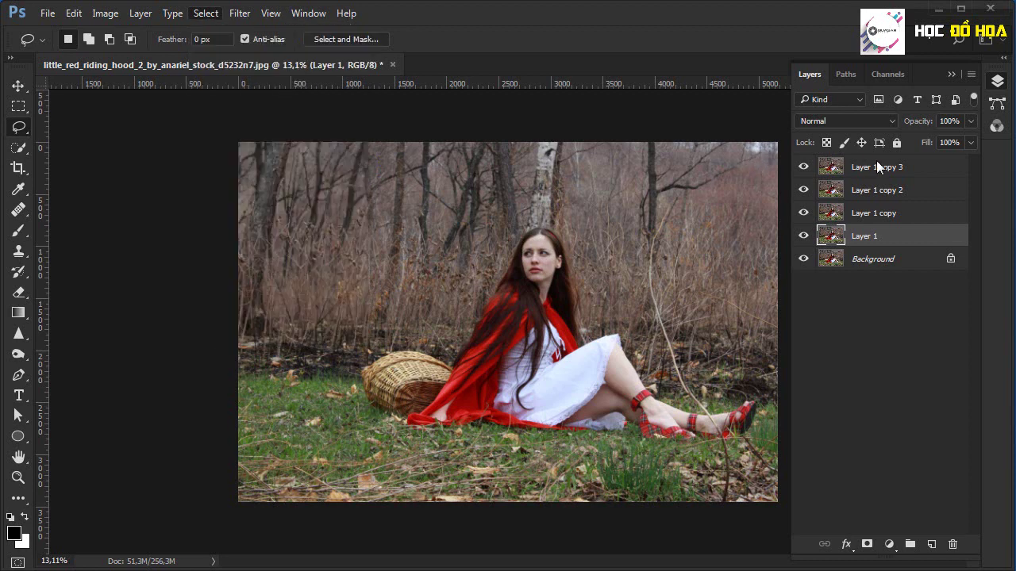
left_click(883, 214, "shift")
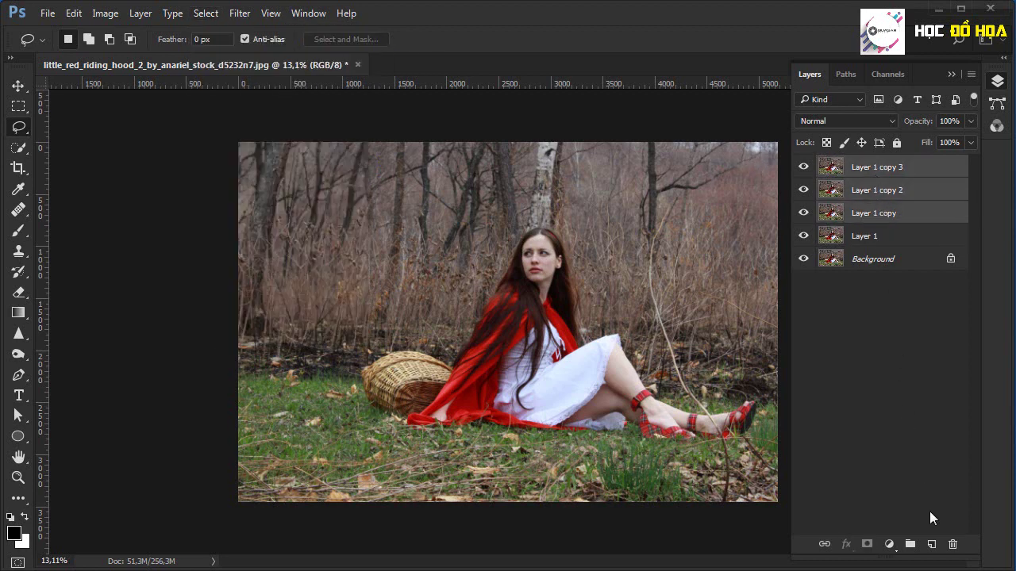
left_click(952, 544)
key("Return")
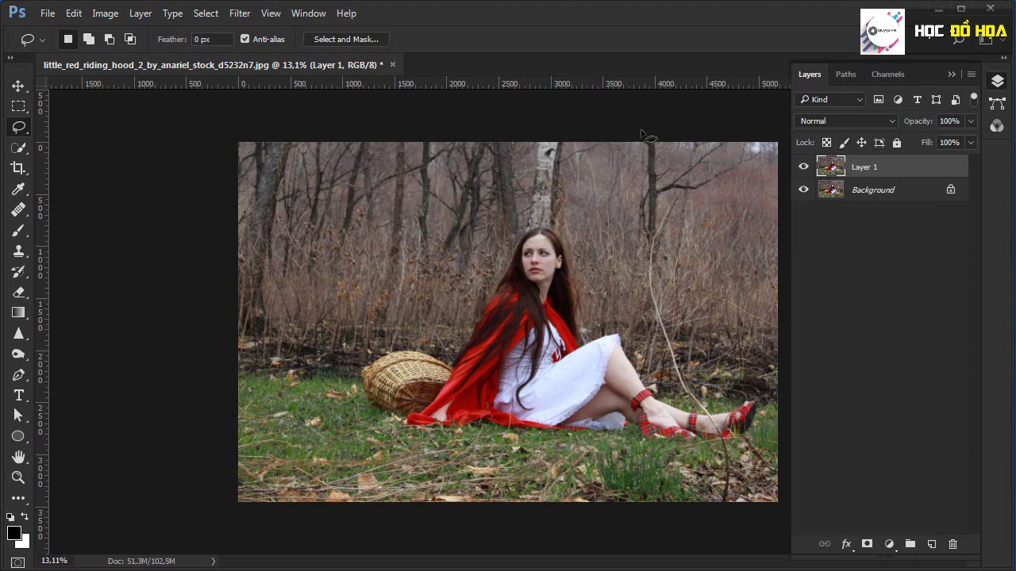
left_click(205, 13)
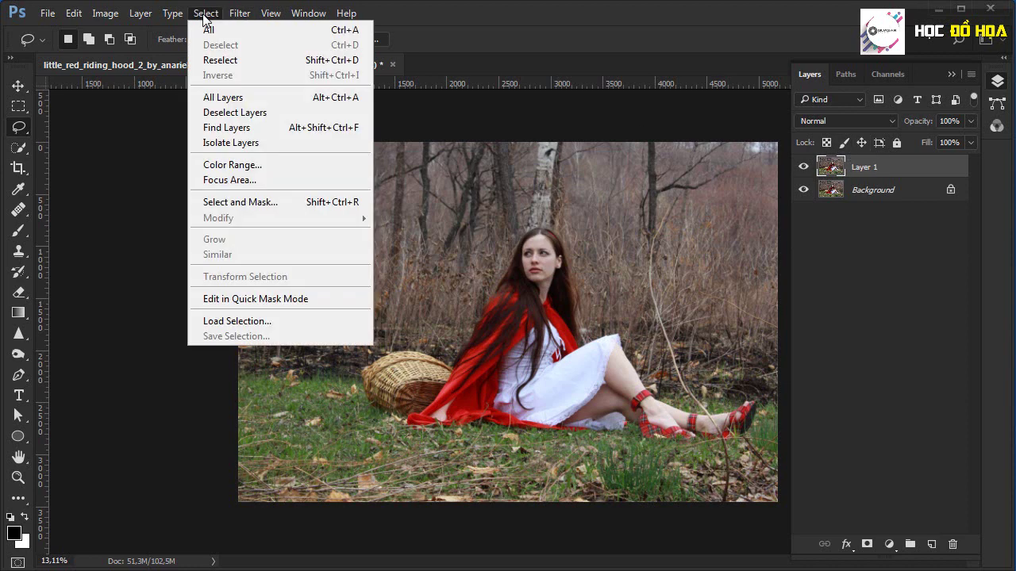
Open Color Range, move its dialog aside, and set Select to Reds.
left_click(226, 163)
left_click_drag(476, 127, 350, 111)
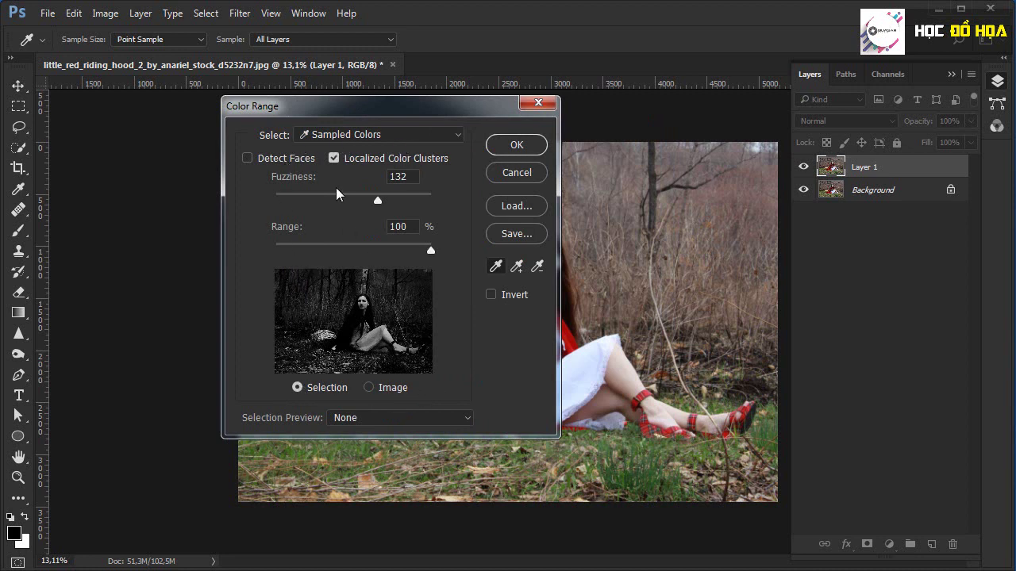
left_click(357, 135)
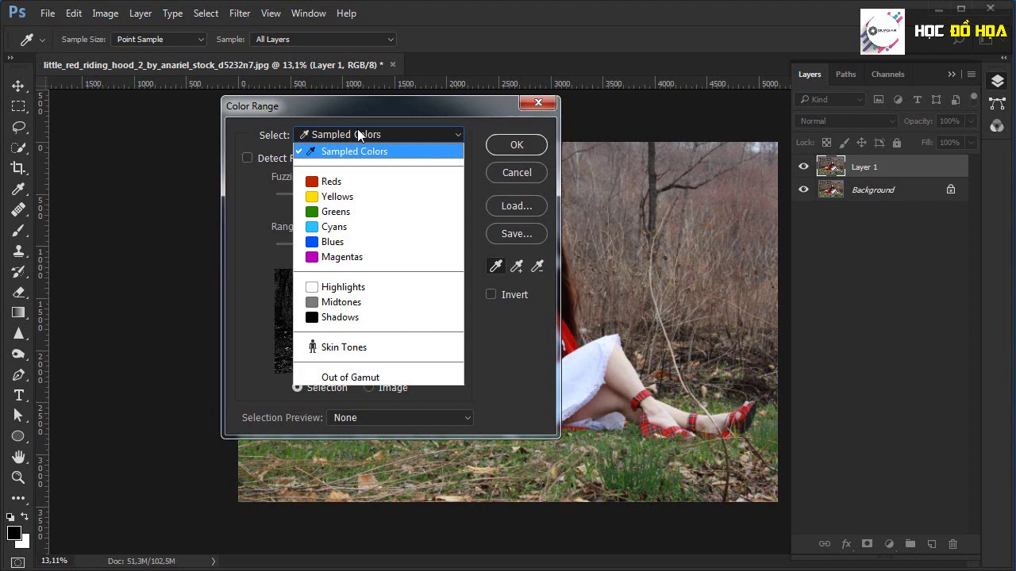
left_click(349, 181)
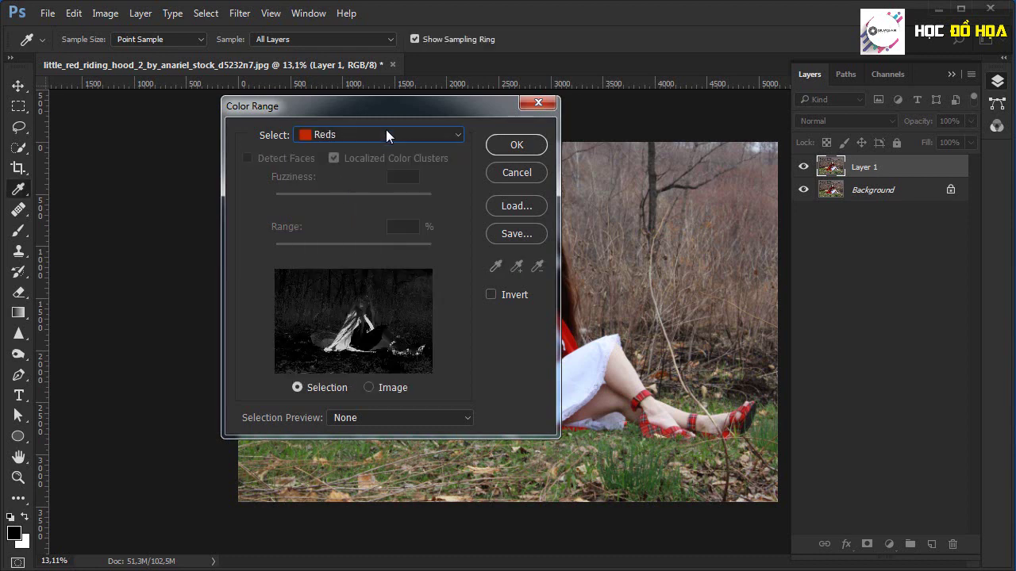
left_click_drag(383, 113, 786, 152)
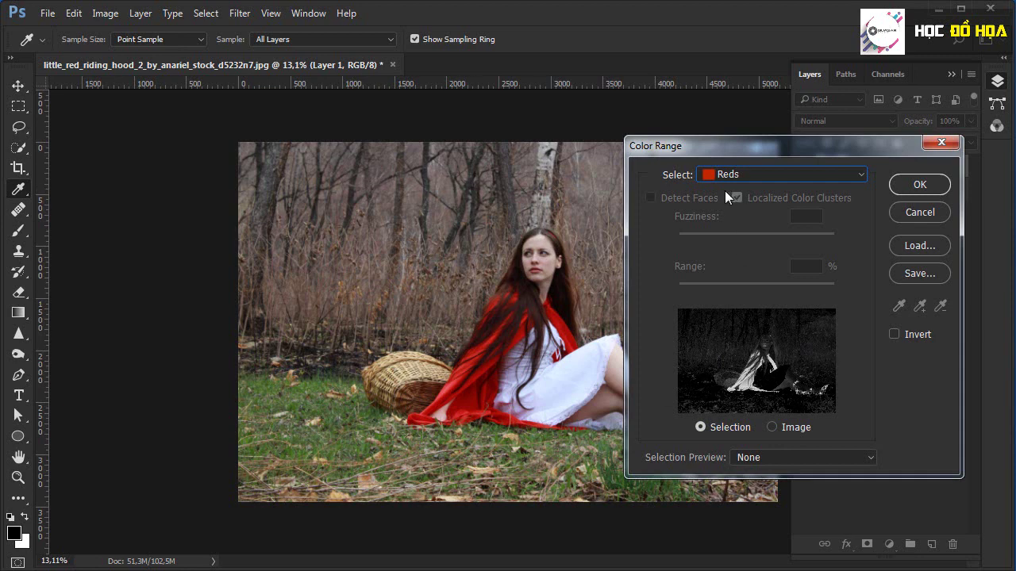
Preview the Yellows, Greens, Cyans and Blues presets in the Color Range Select list.
left_click(770, 173)
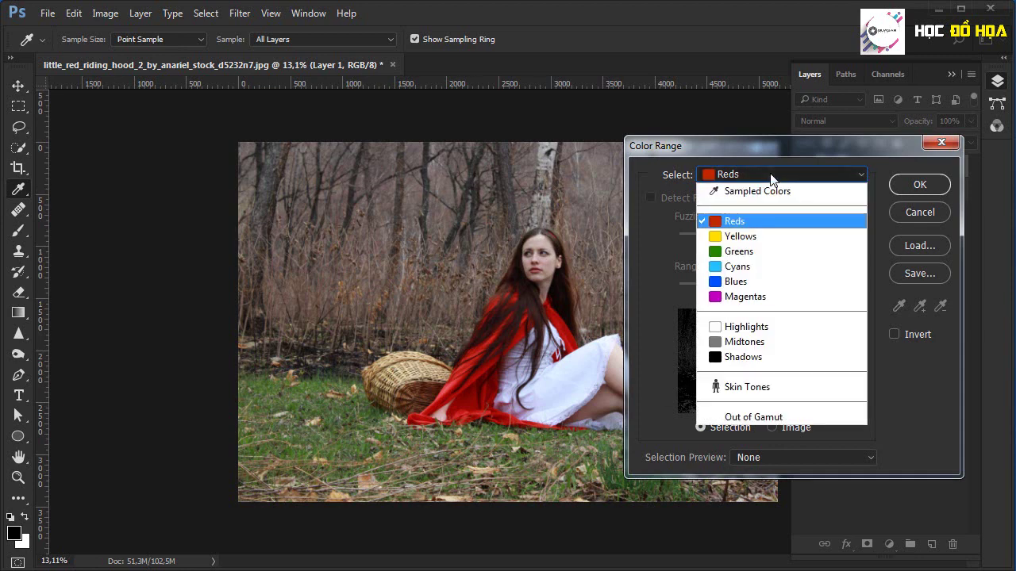
left_click(736, 232)
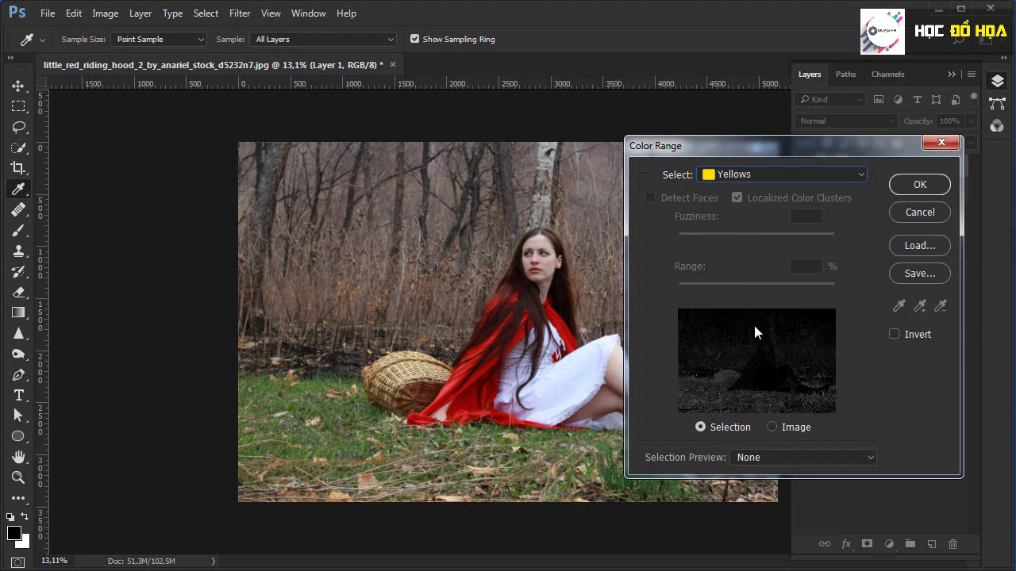
left_click(741, 176)
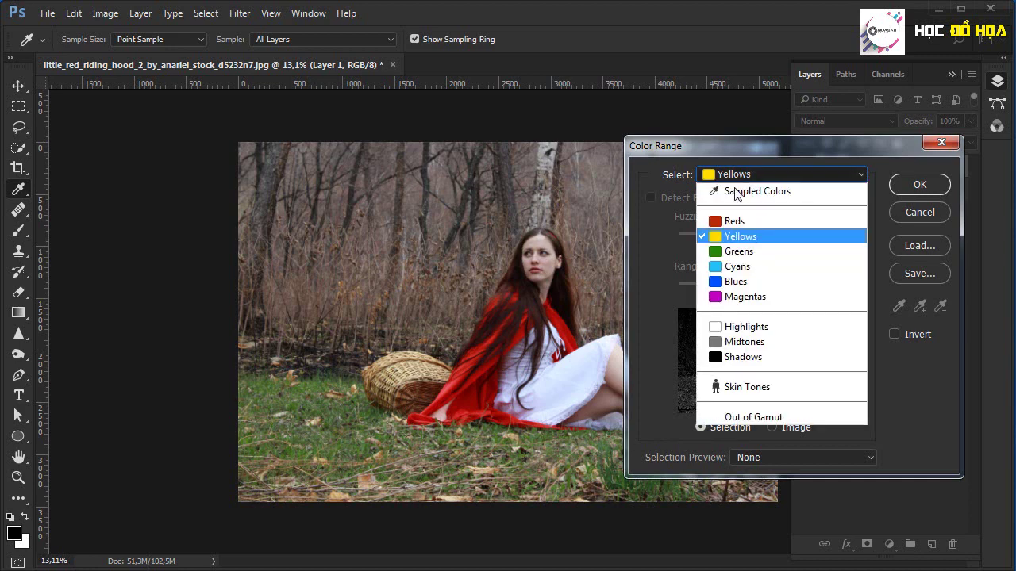
left_click(732, 254)
left_click(737, 176)
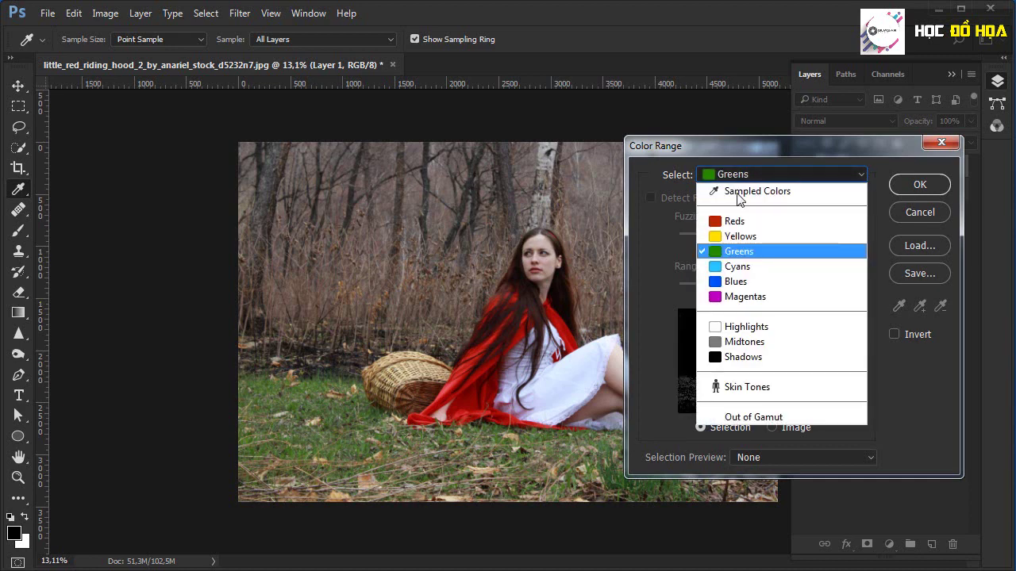
left_click(731, 263)
left_click(749, 174)
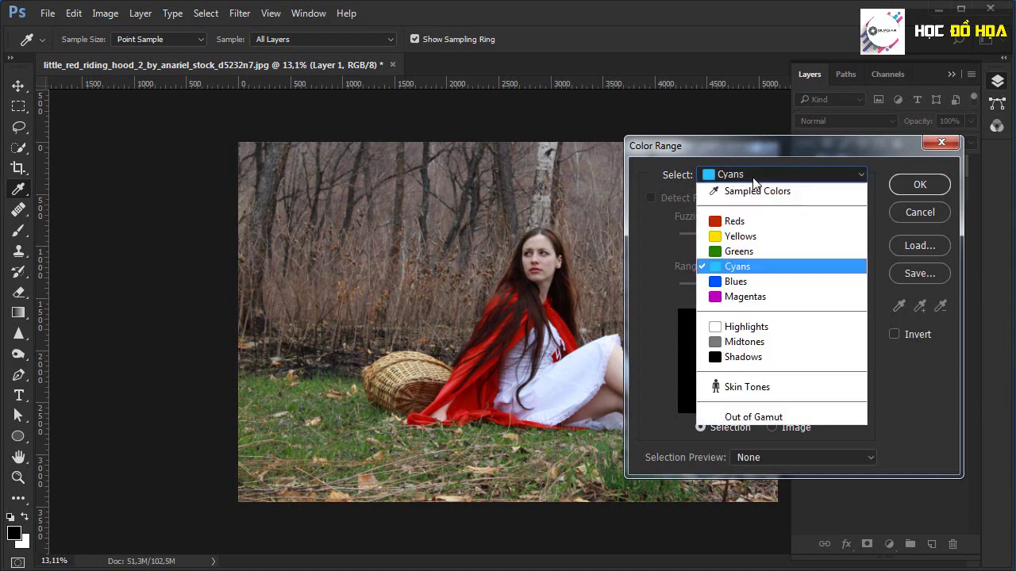
left_click(736, 282)
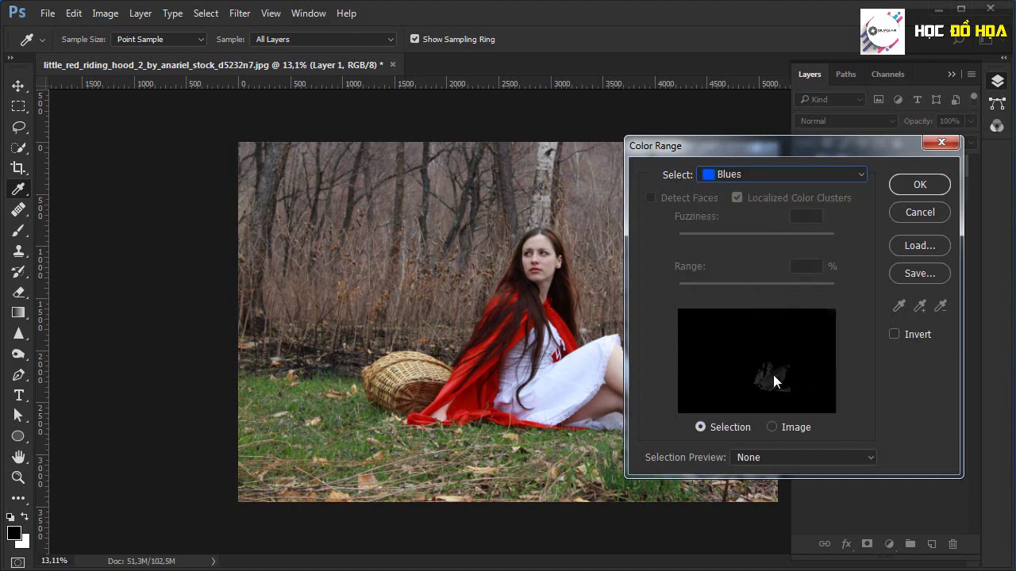
Try the Magentas preset, then set Color Range to Sampled Colors.
left_click(749, 174)
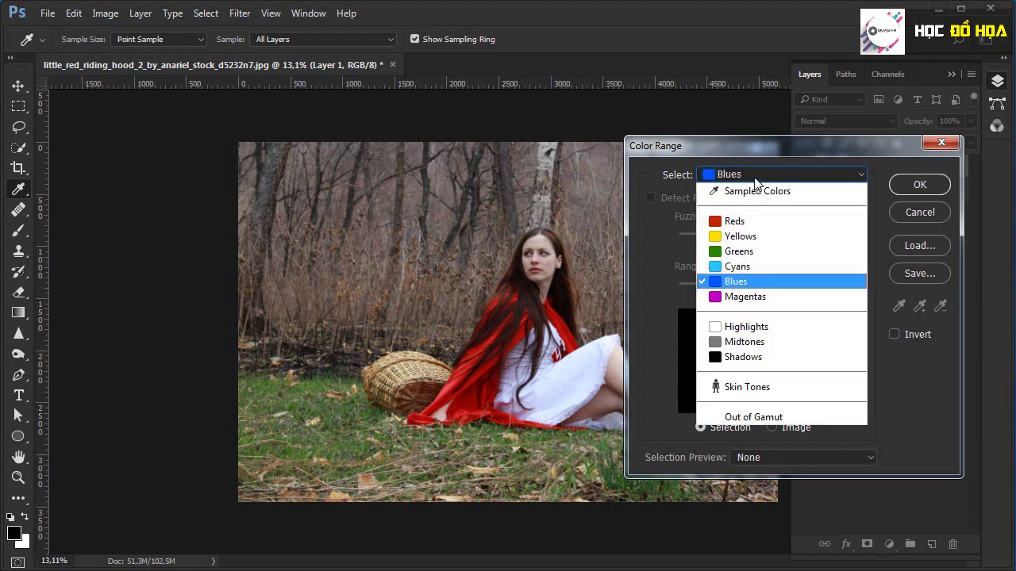
left_click(749, 297)
scroll(768, 182, "down", 1)
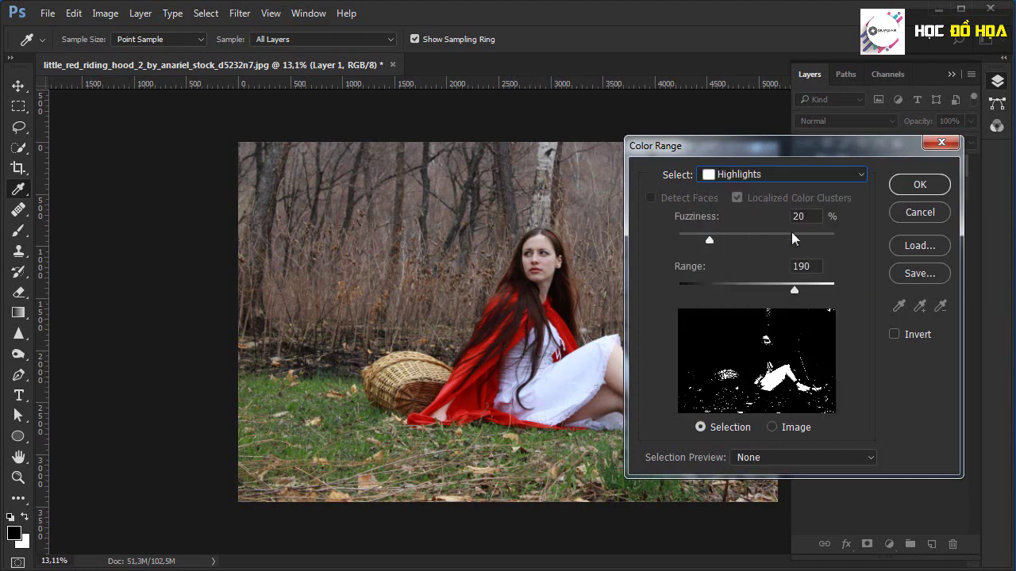
left_click(774, 176)
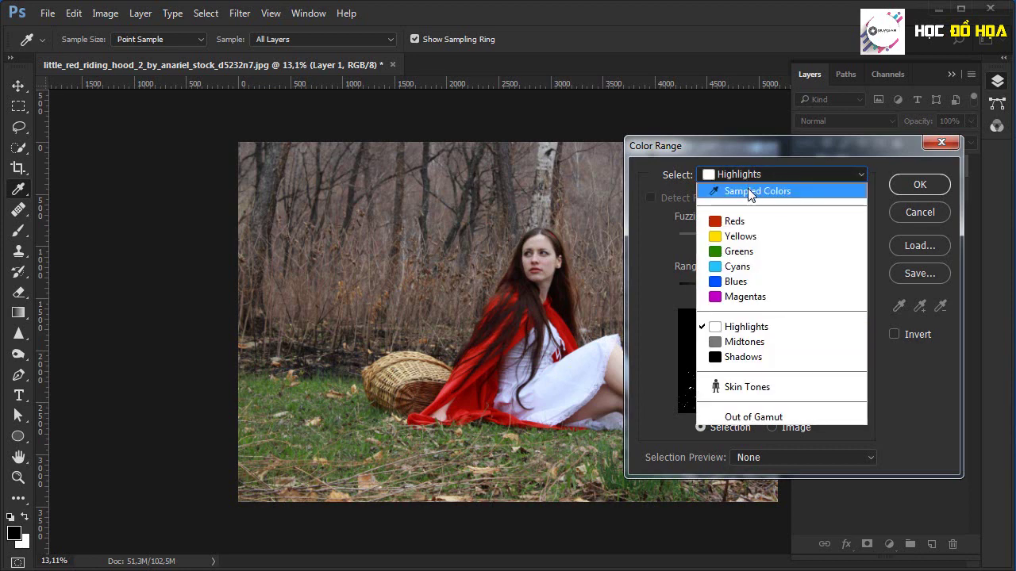
left_click(751, 192)
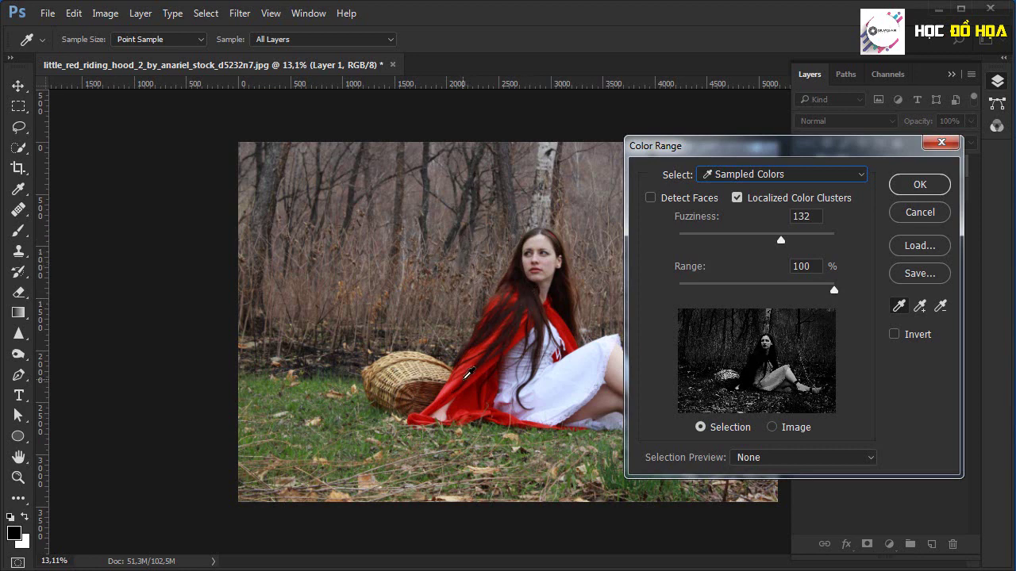
Sample the red cloak's colour and raise Color Range Fuzziness to 200.
left_click(466, 375)
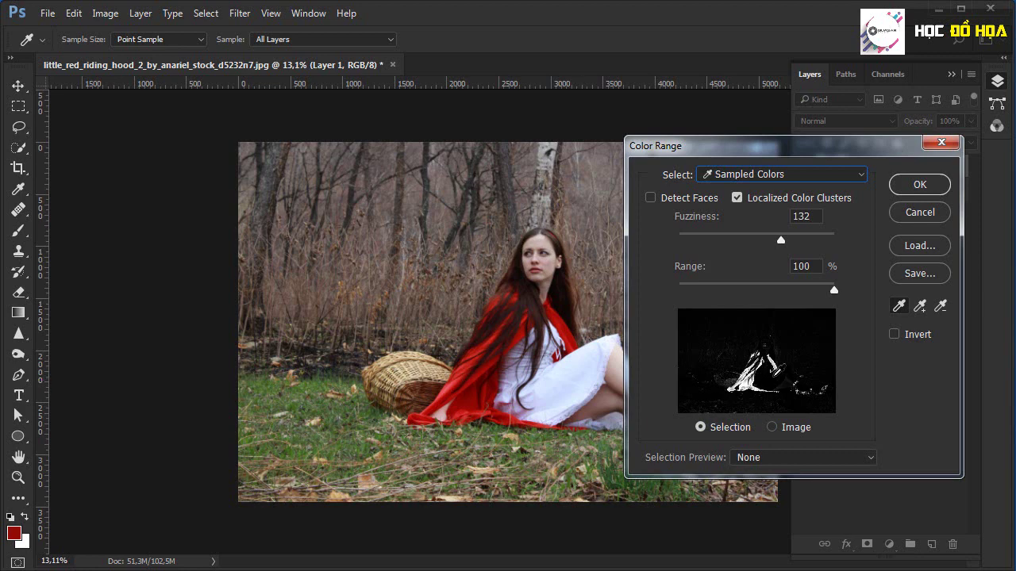
left_click_drag(766, 153, 216, 88)
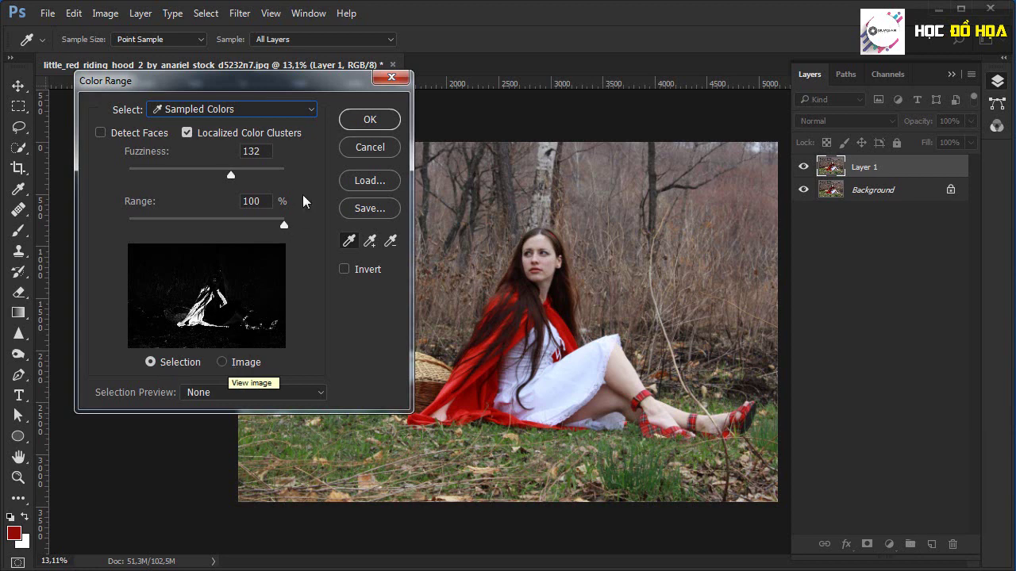
left_click_drag(310, 80, 296, 78)
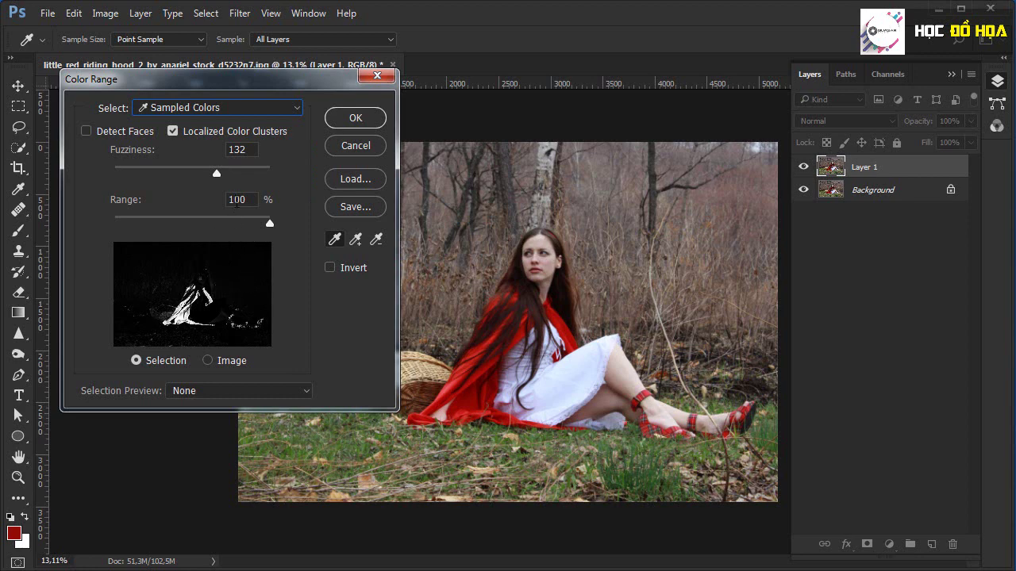
double_click(237, 150)
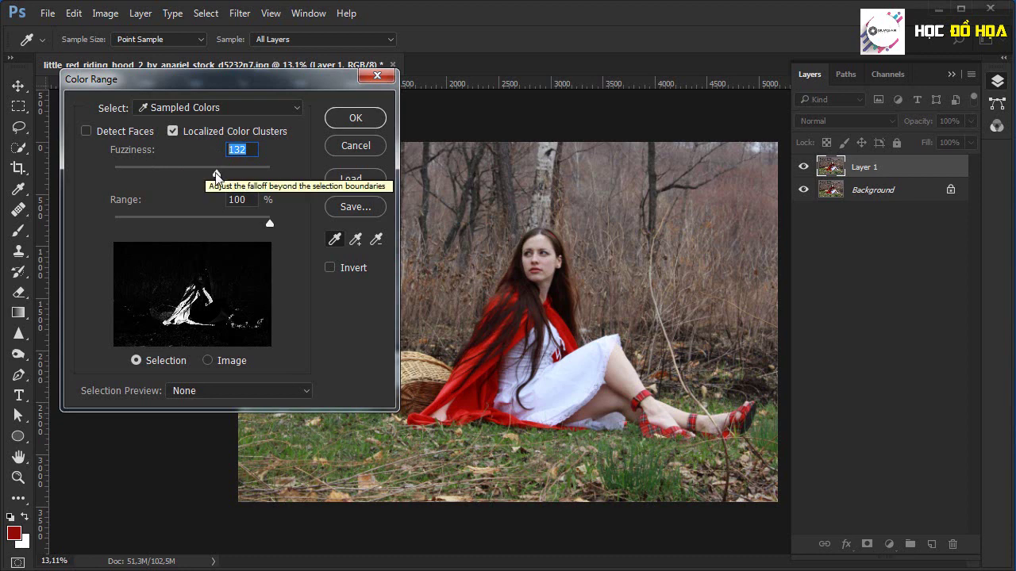
left_click_drag(217, 173, 254, 179)
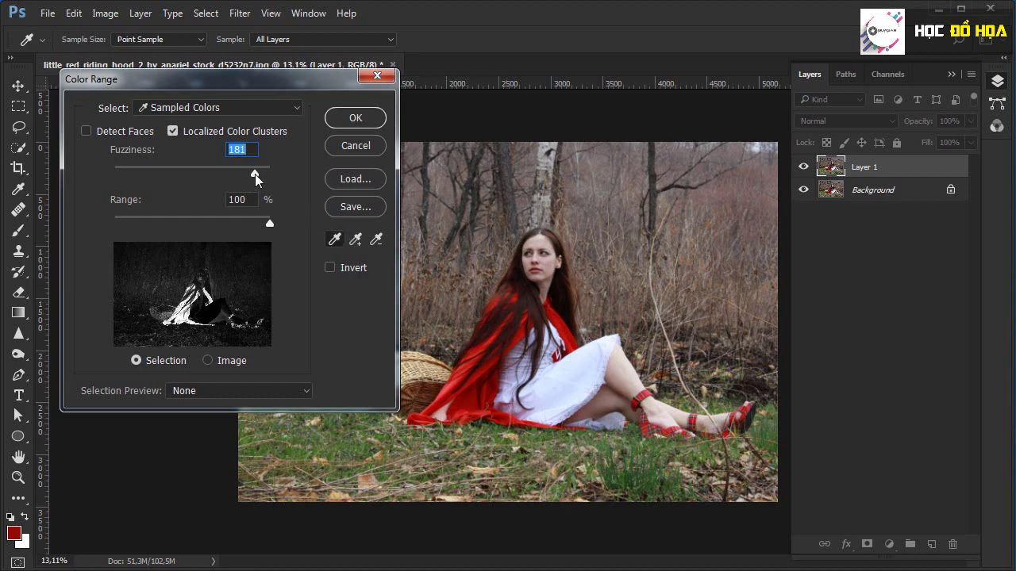
left_click_drag(255, 174, 271, 174)
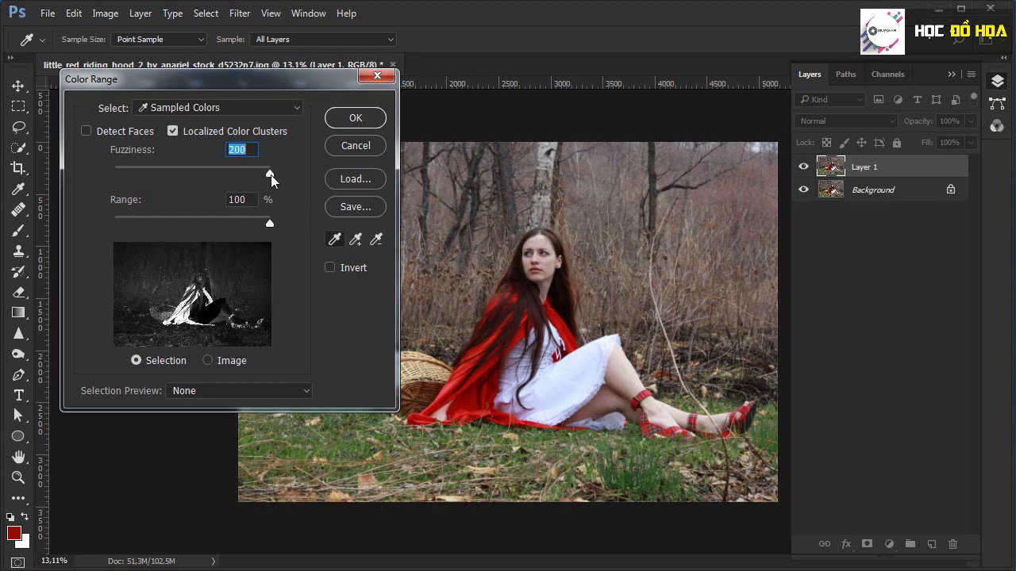
Lower the Range to 51% and resample the red cloak's colour.
left_click_drag(258, 81, 261, 110)
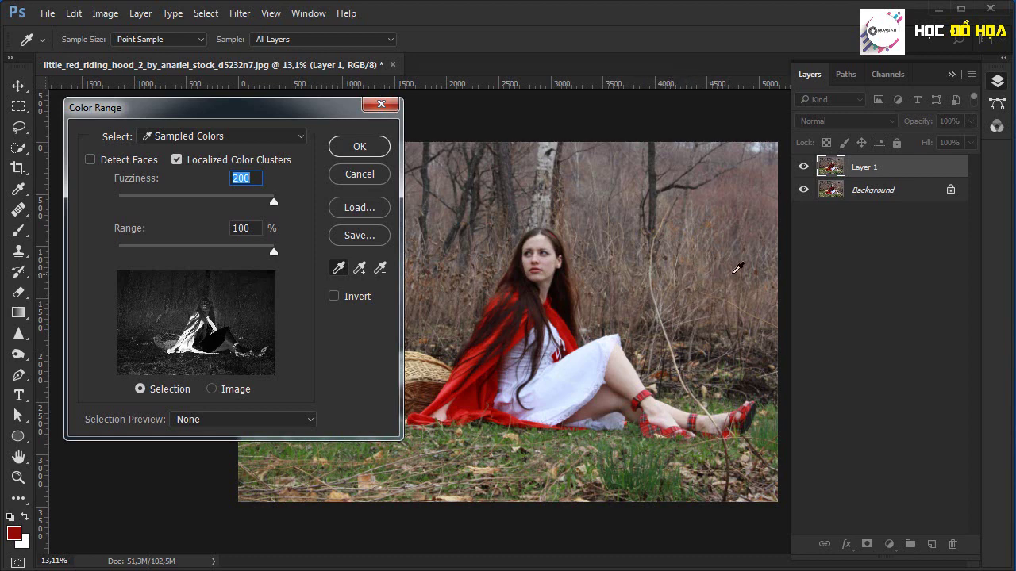
mouse_move(273, 252)
left_mouse_down()
mouse_move(181, 259)
mouse_move(190, 274)
left_mouse_up()
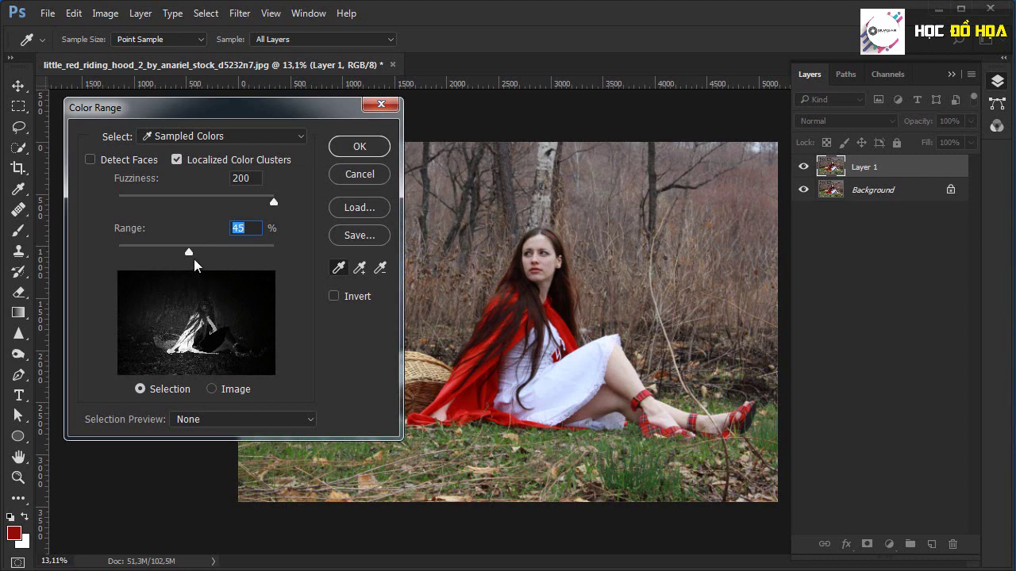
left_click_drag(193, 259, 199, 258)
left_click(468, 371)
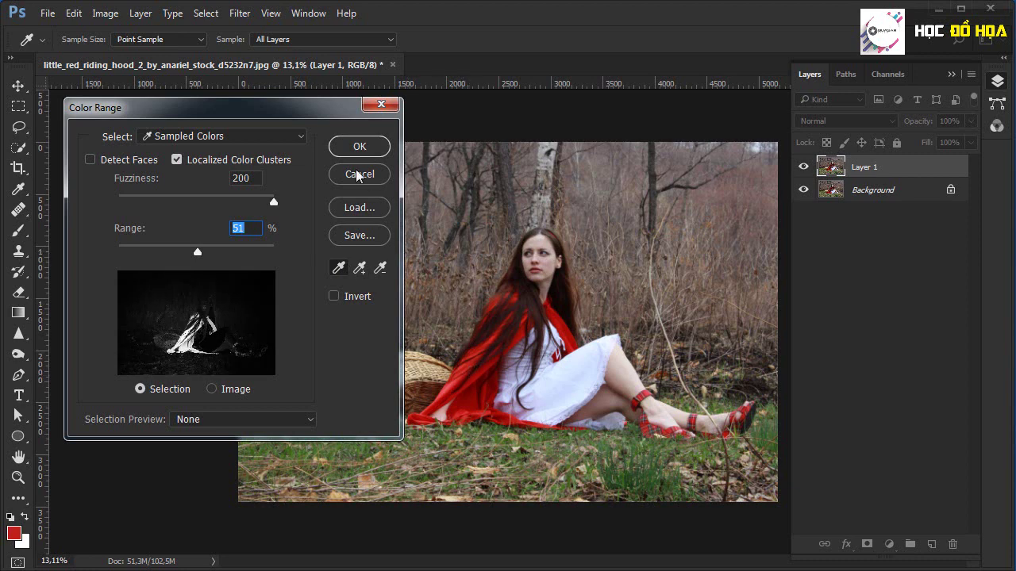
mouse_move(316, 116)
left_mouse_down()
mouse_move(585, 146)
mouse_move(845, 134)
left_mouse_up()
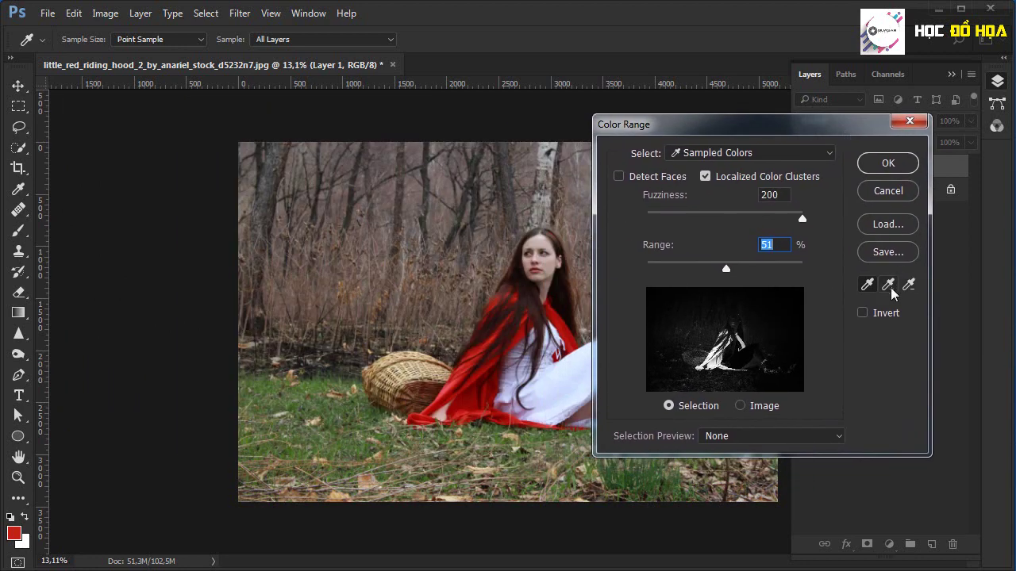
Add the basket's colour to the Color Range sample, then subtract it again.
left_click(889, 287)
left_click(422, 368)
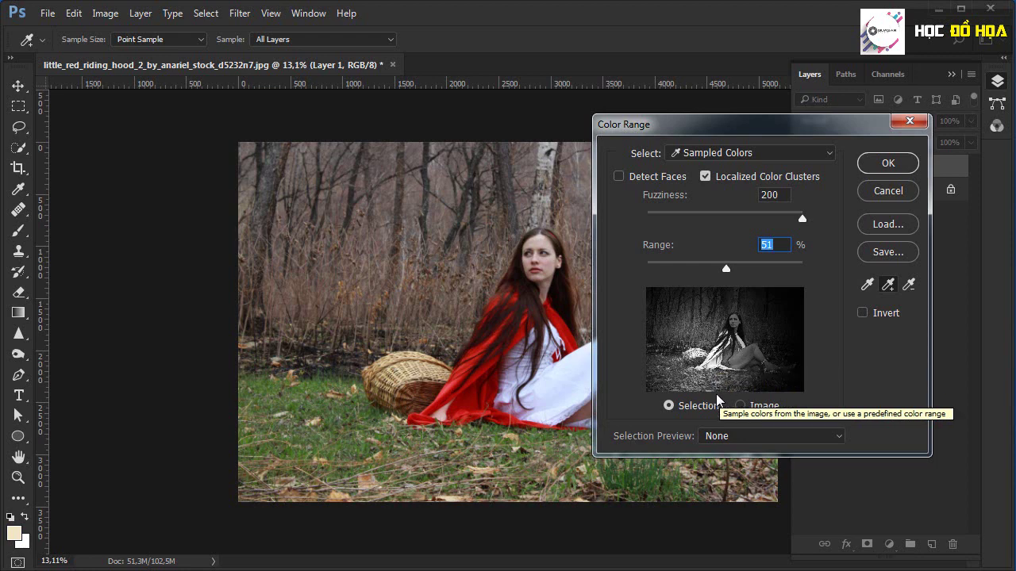
left_click(910, 287)
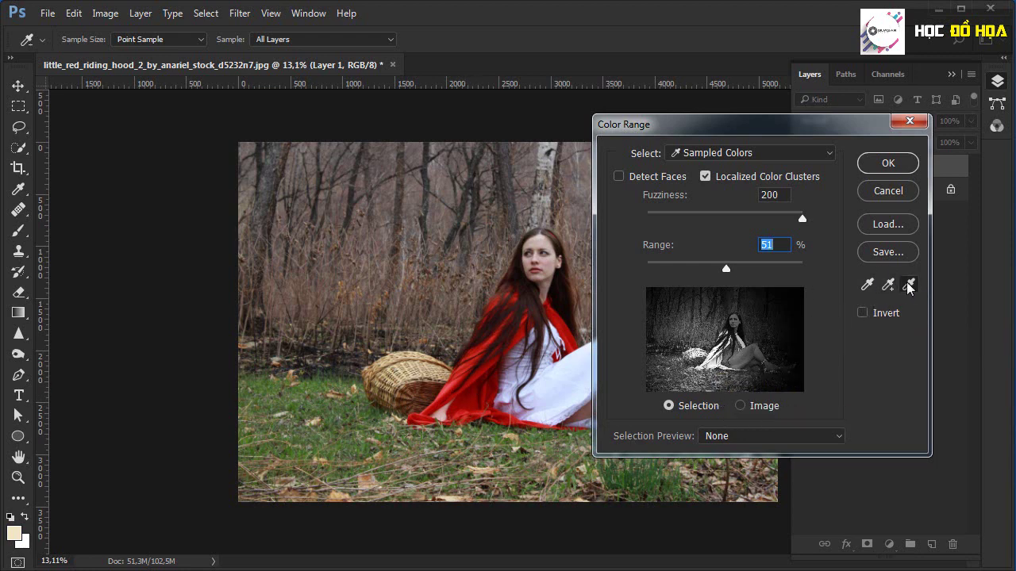
left_click(413, 368)
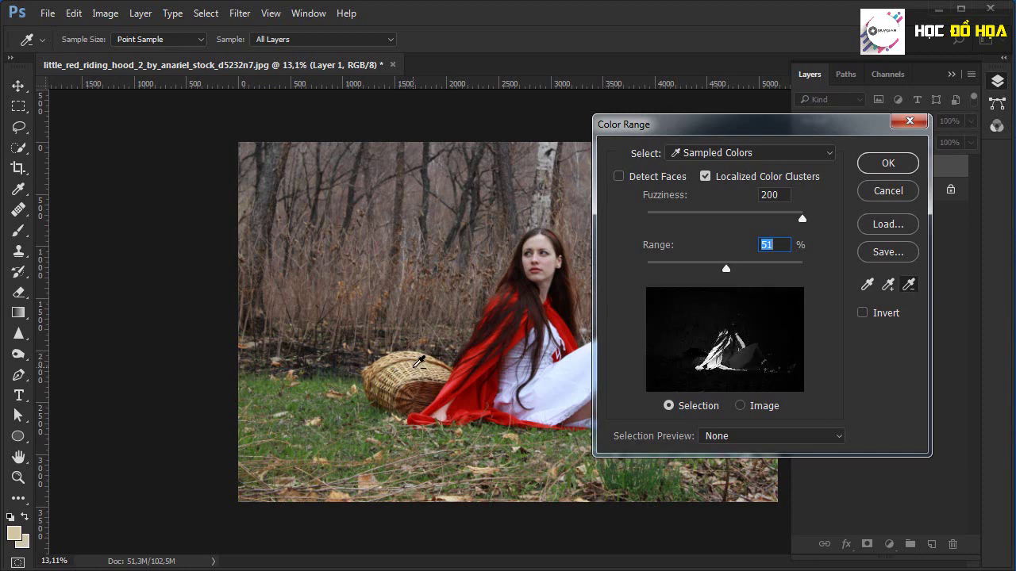
left_click_drag(778, 124, 669, 119)
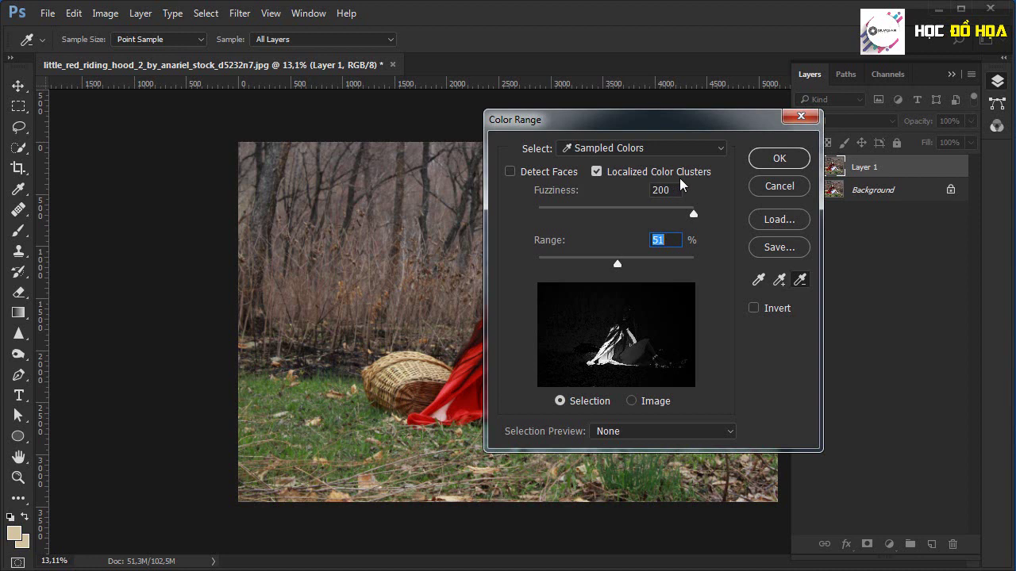
Toggle Localized Color Clusters and test a lower Fuzziness, restoring it to 200.
left_click(599, 174)
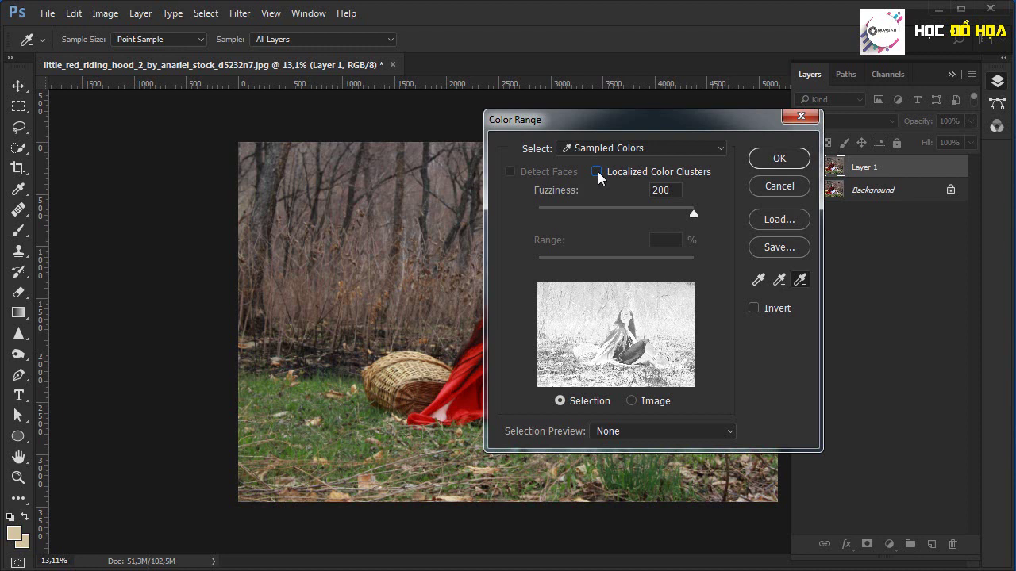
left_click(599, 174)
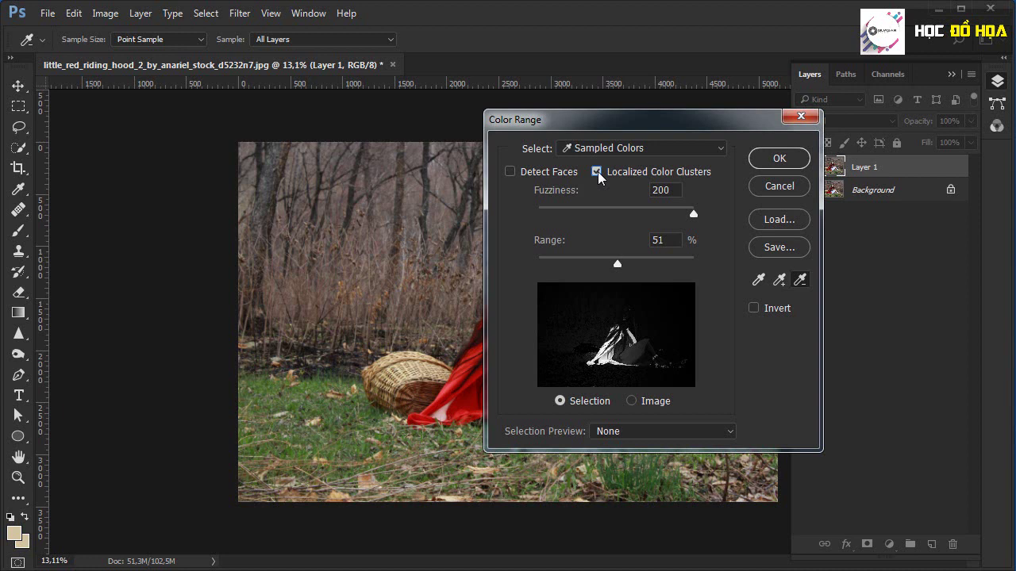
left_click_drag(600, 124, 681, 119)
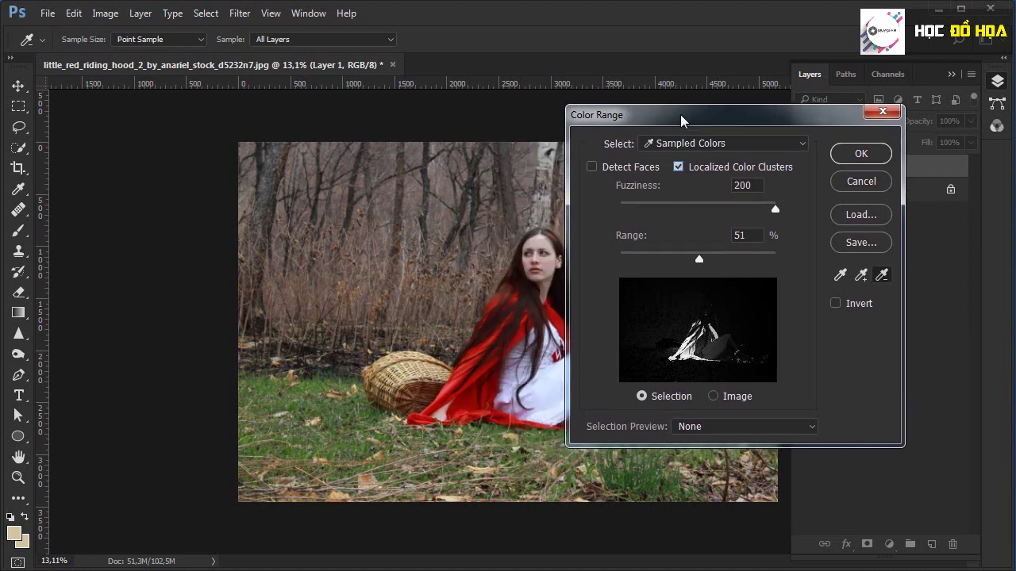
left_click(704, 170)
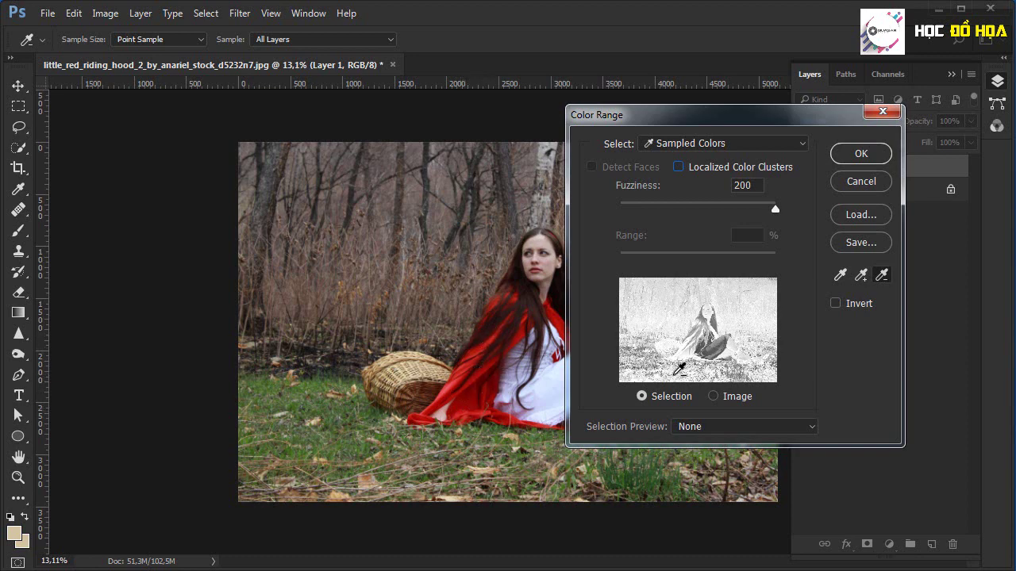
mouse_move(775, 210)
left_mouse_down()
mouse_move(692, 211)
mouse_move(691, 231)
left_mouse_up()
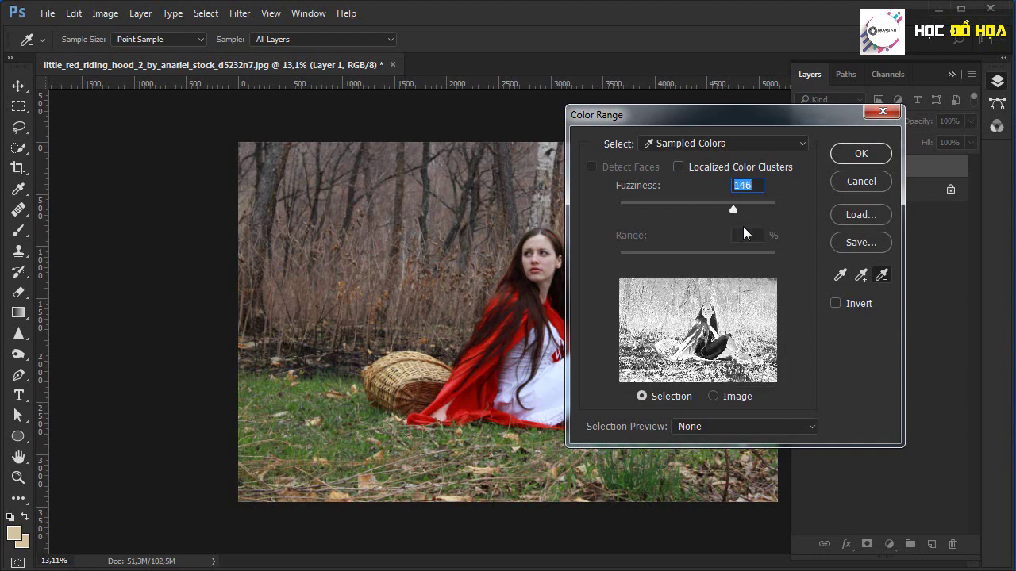
left_click_drag(691, 236, 815, 243)
Turn Localized Color Clusters back on, set Range to 100% and disable Detect Faces.
left_click(679, 167)
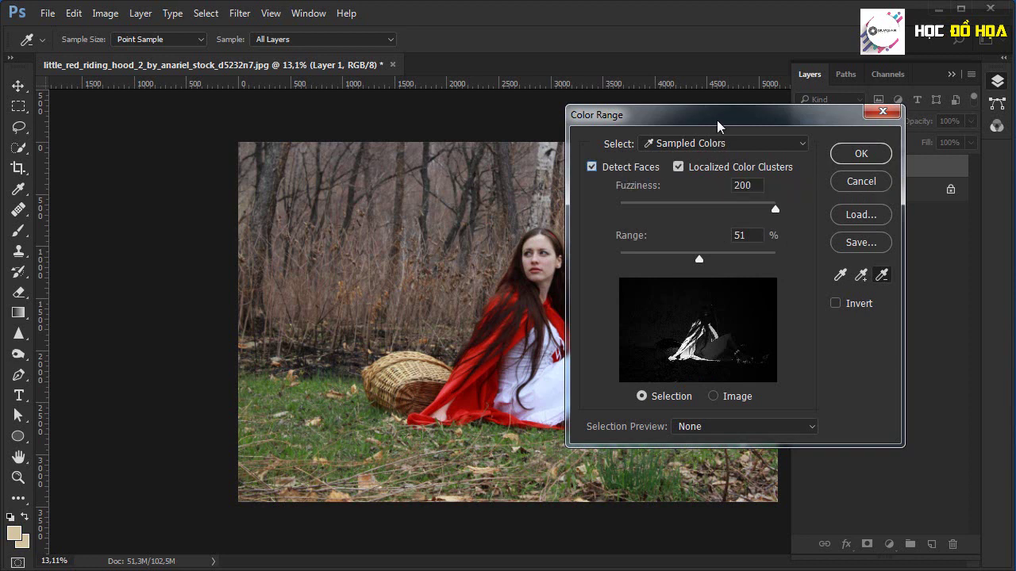
left_click_drag(716, 114, 636, 105)
left_click_drag(618, 249, 704, 257)
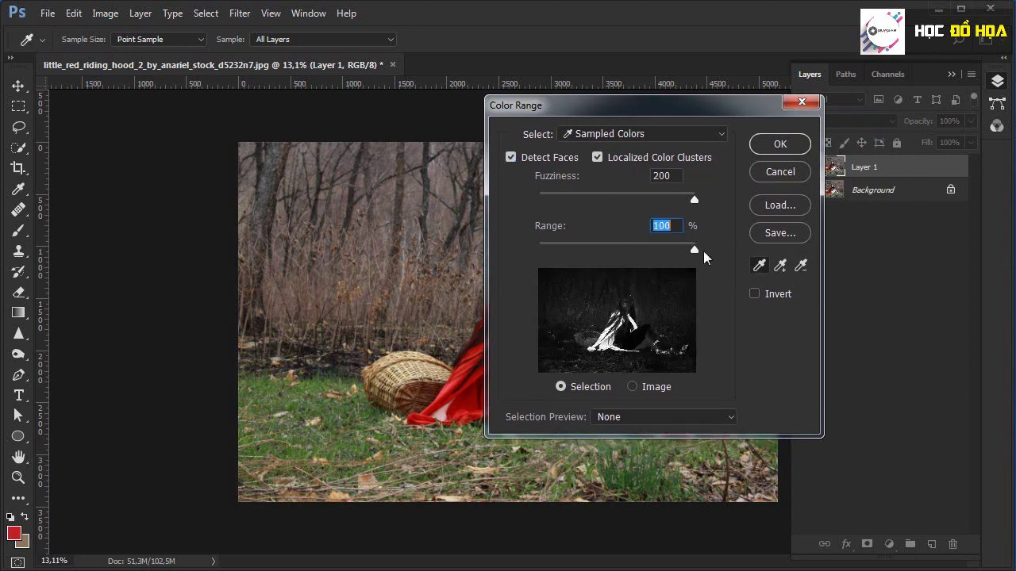
left_click(526, 163)
Toggle Invert on and off, leaving it unchecked.
left_click(762, 298)
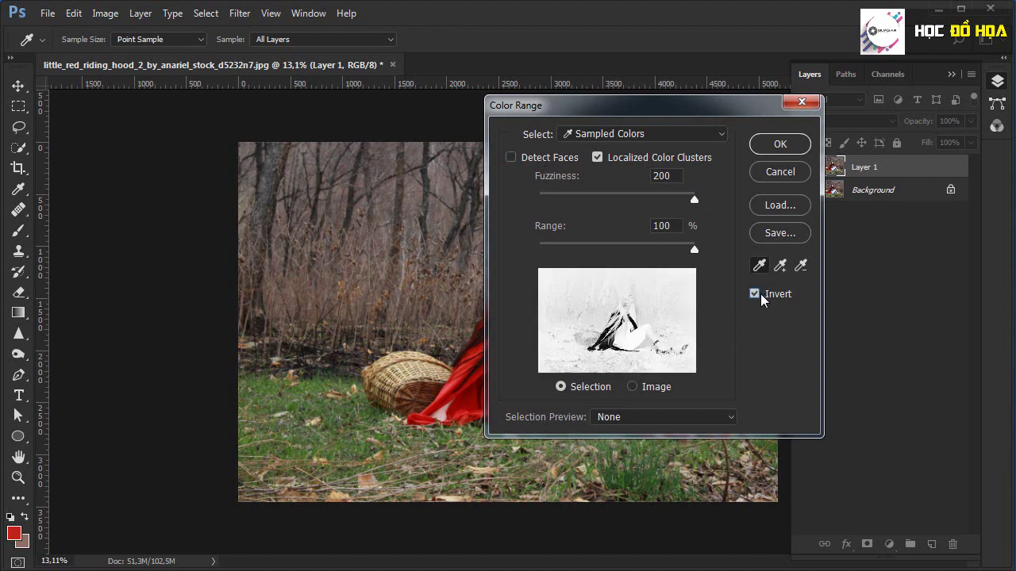
left_click(760, 299)
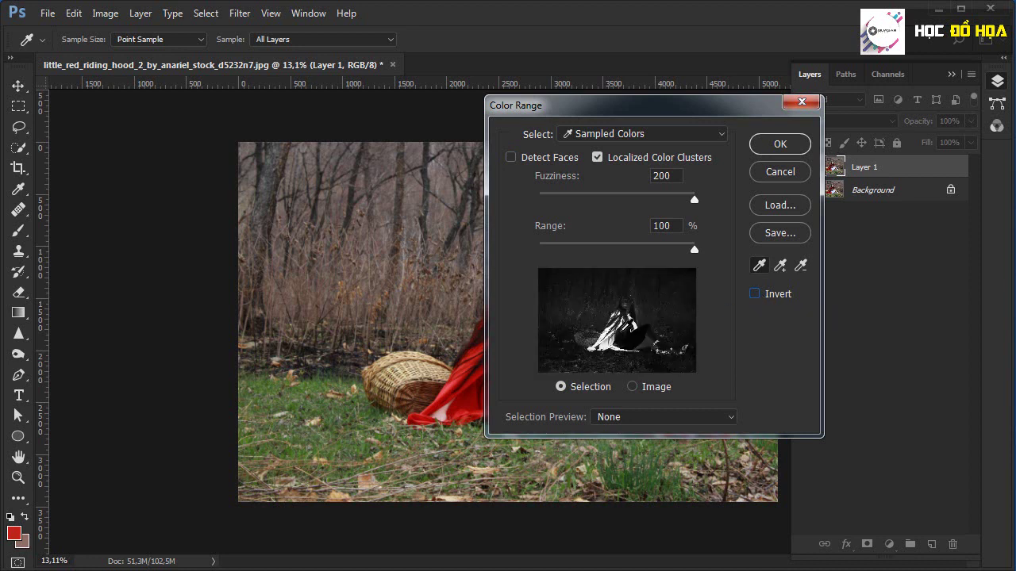
left_click(755, 296)
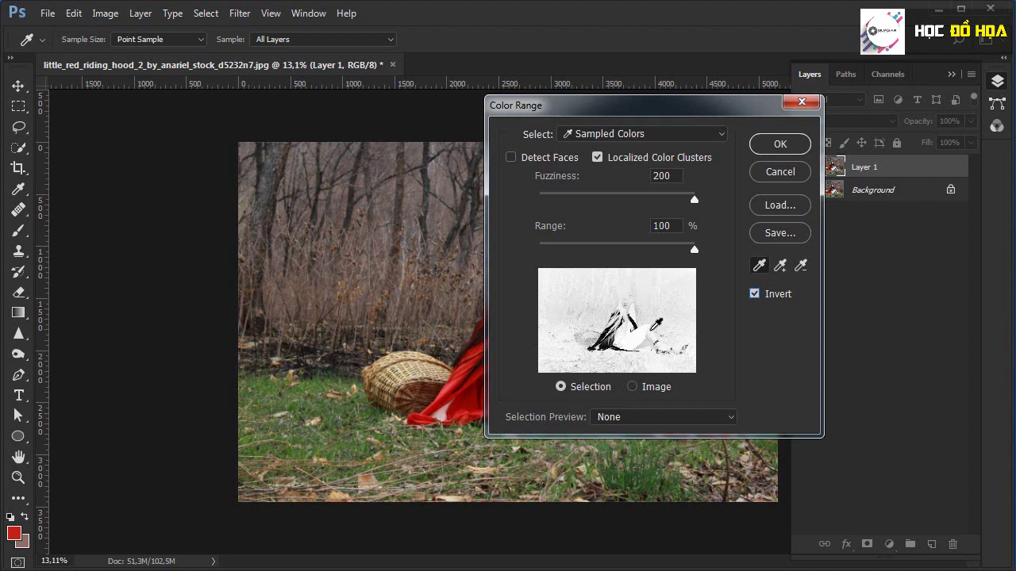
left_click(754, 294)
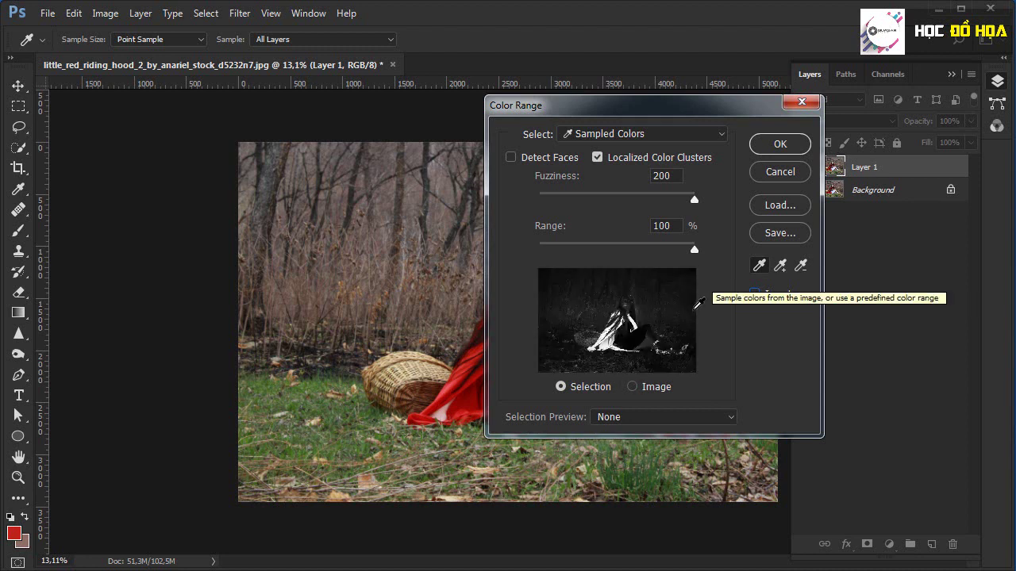
Compare the Image and Selection previews, then move the dialog off the photo.
left_click(632, 387)
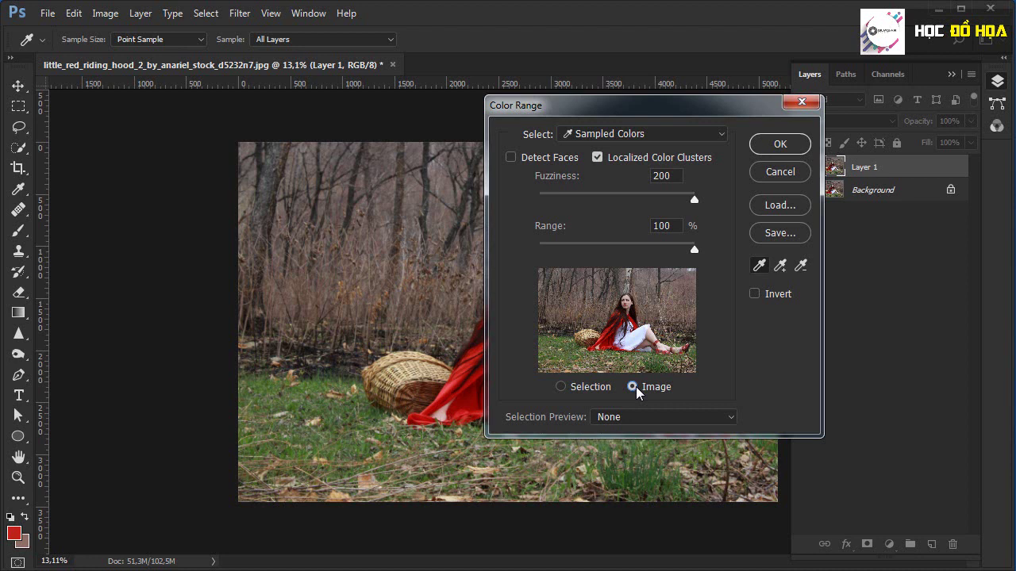
left_click(583, 388)
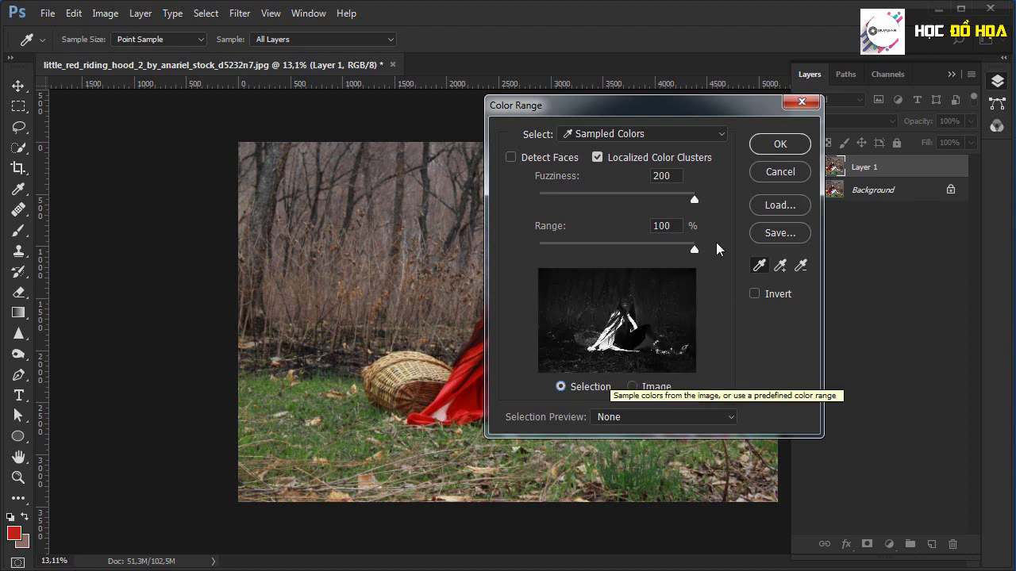
left_click_drag(662, 111, 772, 41)
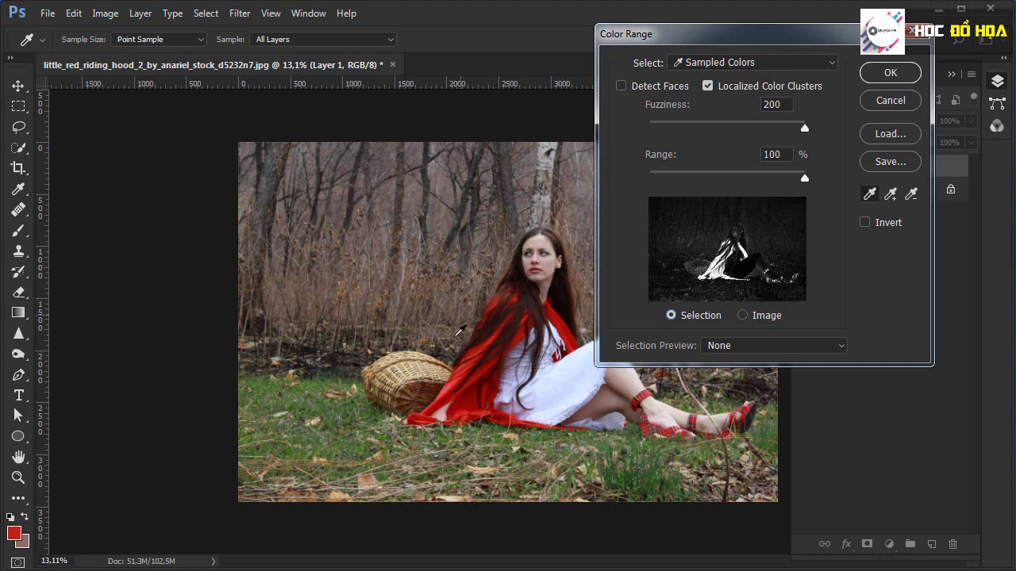
Set the Selection Preview to Grayscale.
left_click(803, 344)
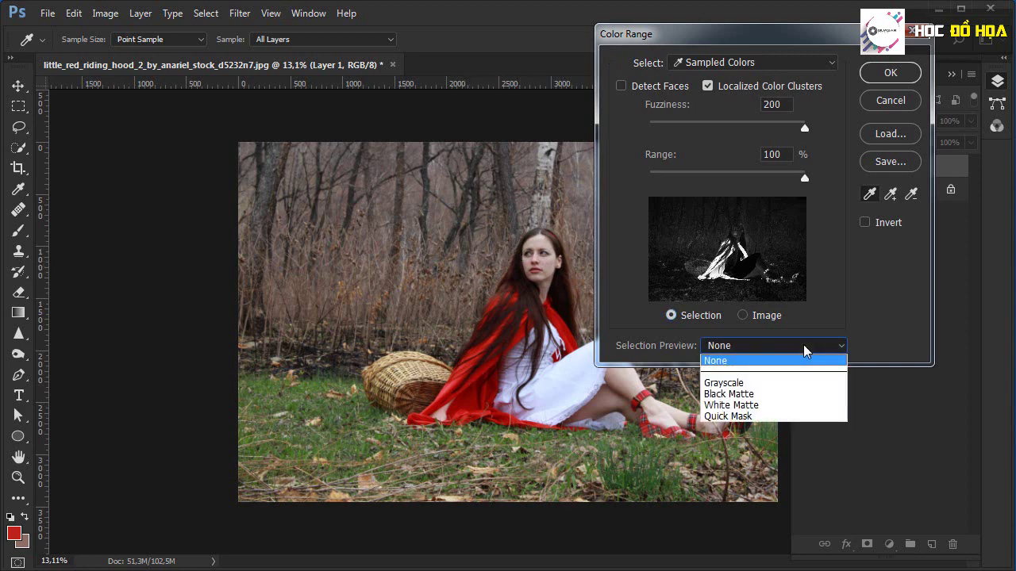
left_click(758, 384)
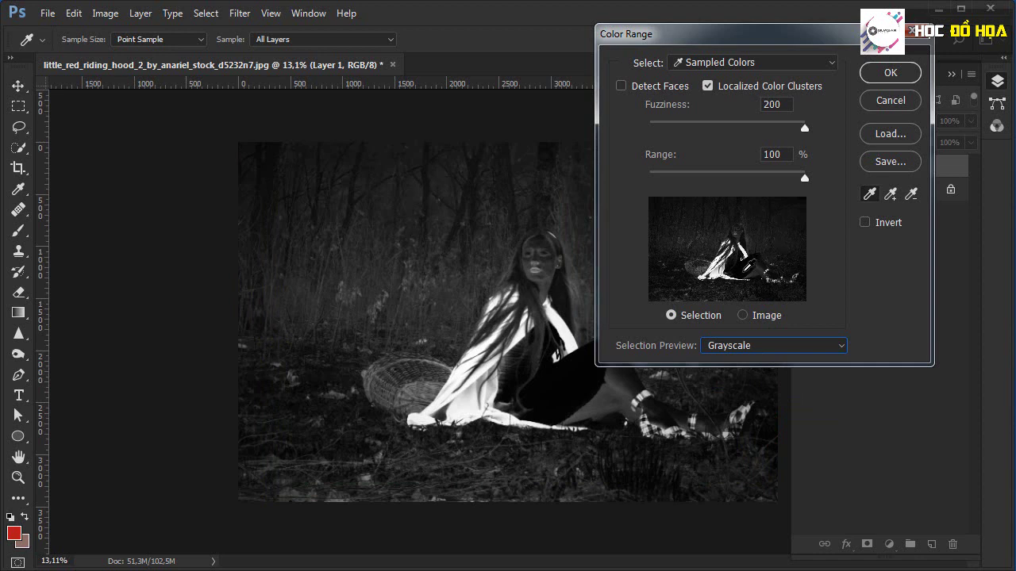
left_click_drag(706, 45, 764, 40)
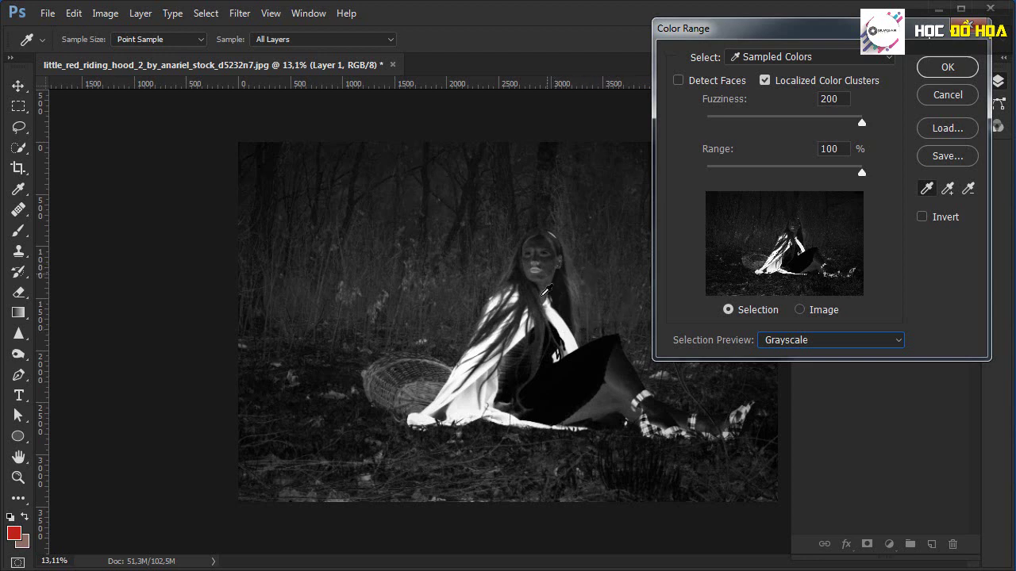
Switch the Selection Preview to Black Matte and shift the dialog right.
left_click(796, 343)
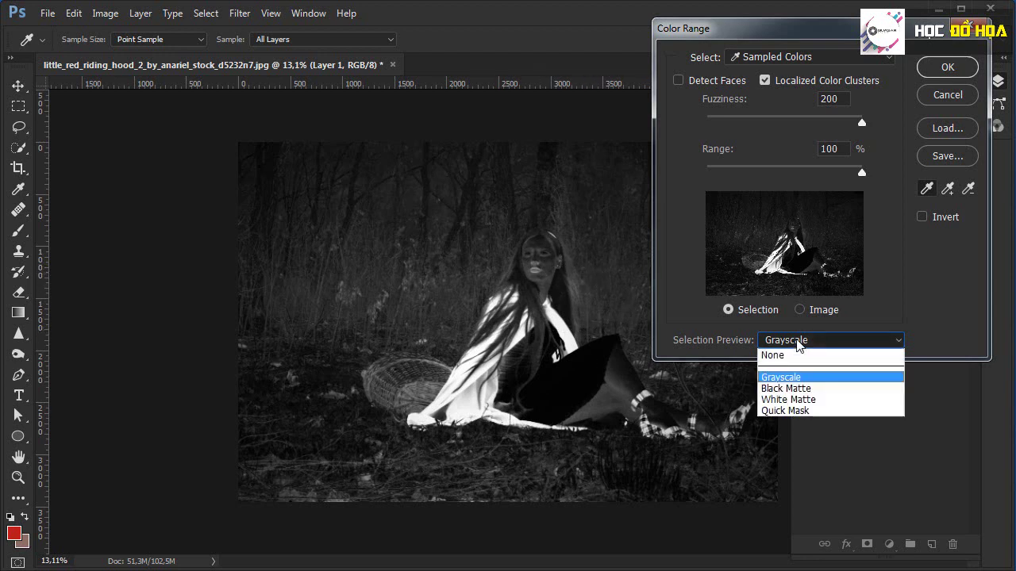
left_click(789, 388)
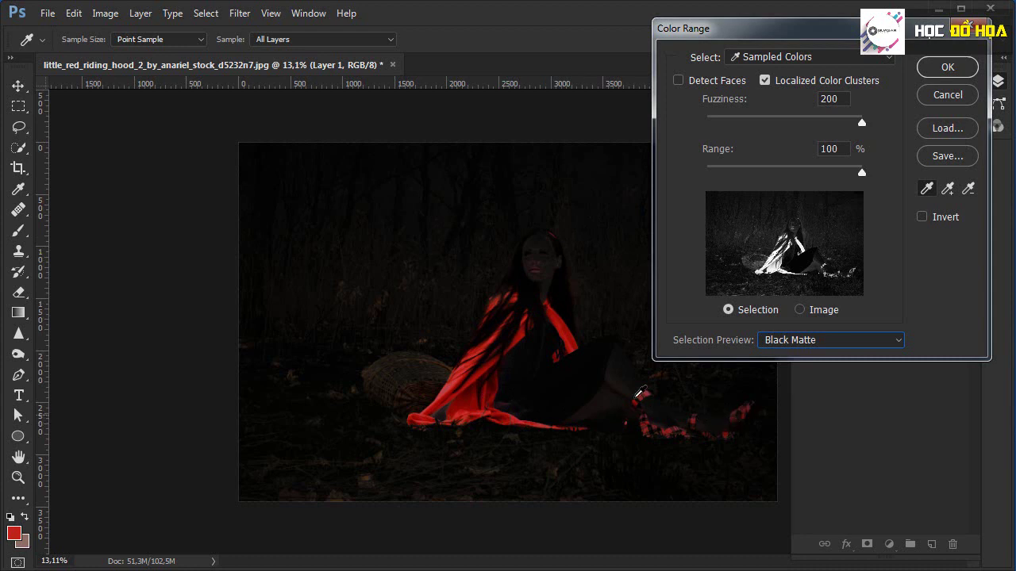
left_click_drag(681, 39, 717, 45)
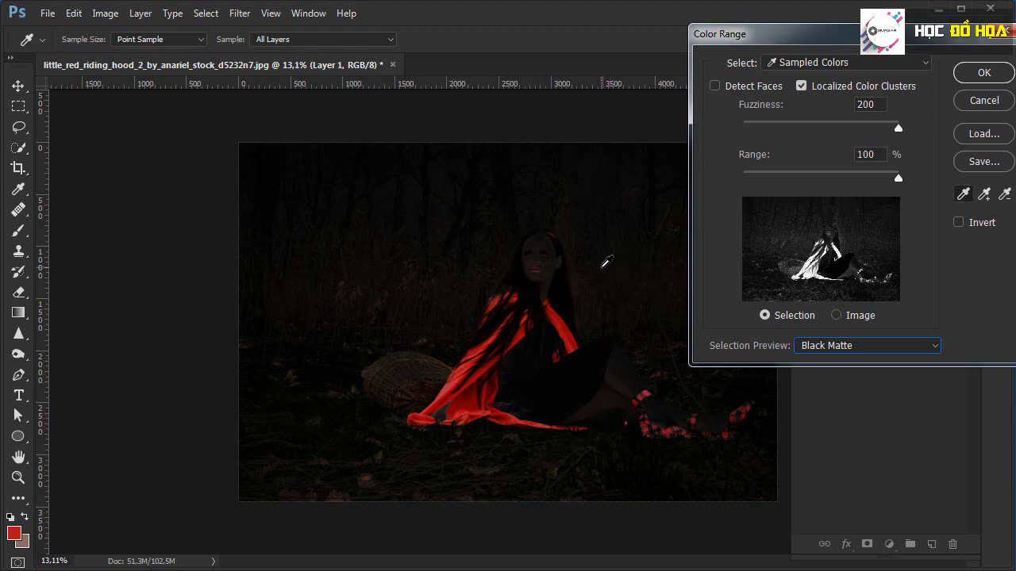
left_click_drag(748, 40, 801, 48)
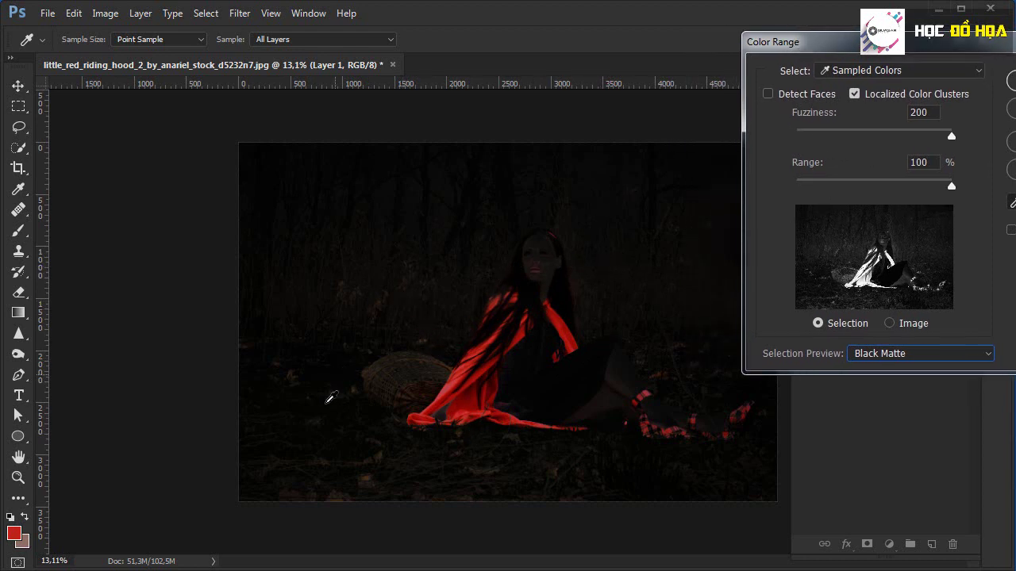
left_click(784, 323)
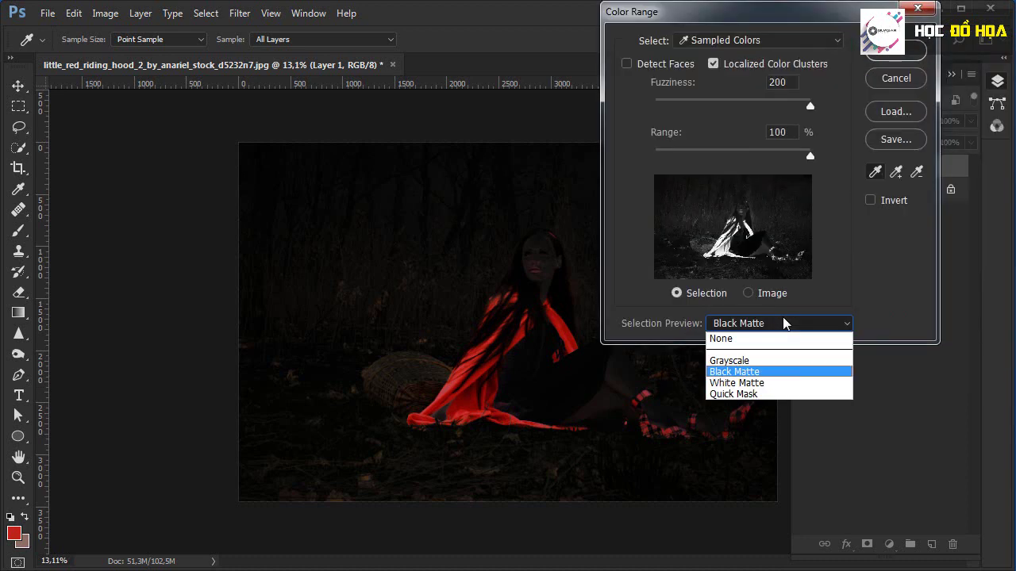
Try White Matte and Quick Mask previews, then settle on Grayscale.
left_click(751, 382)
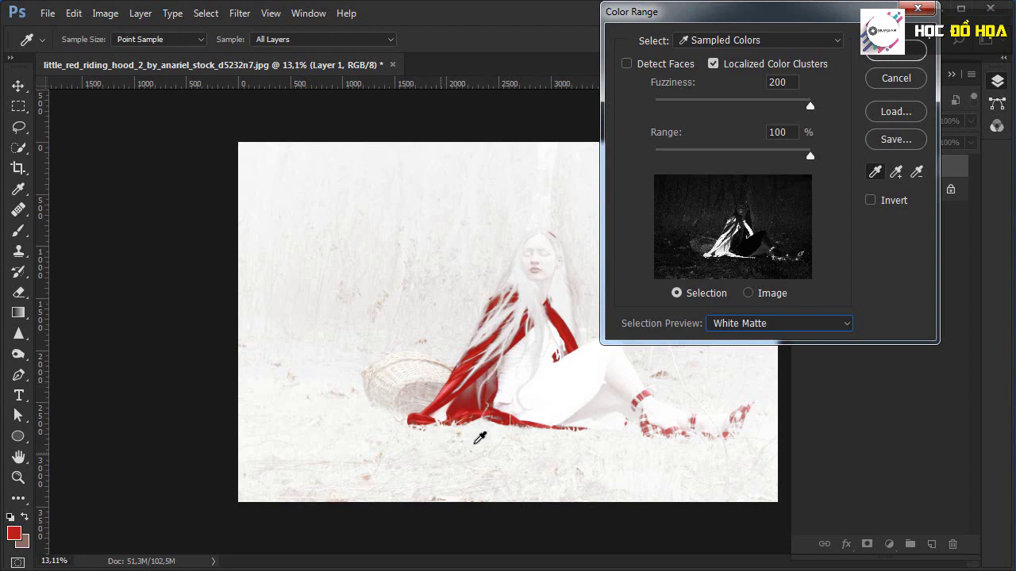
left_click(792, 319)
left_click(742, 397)
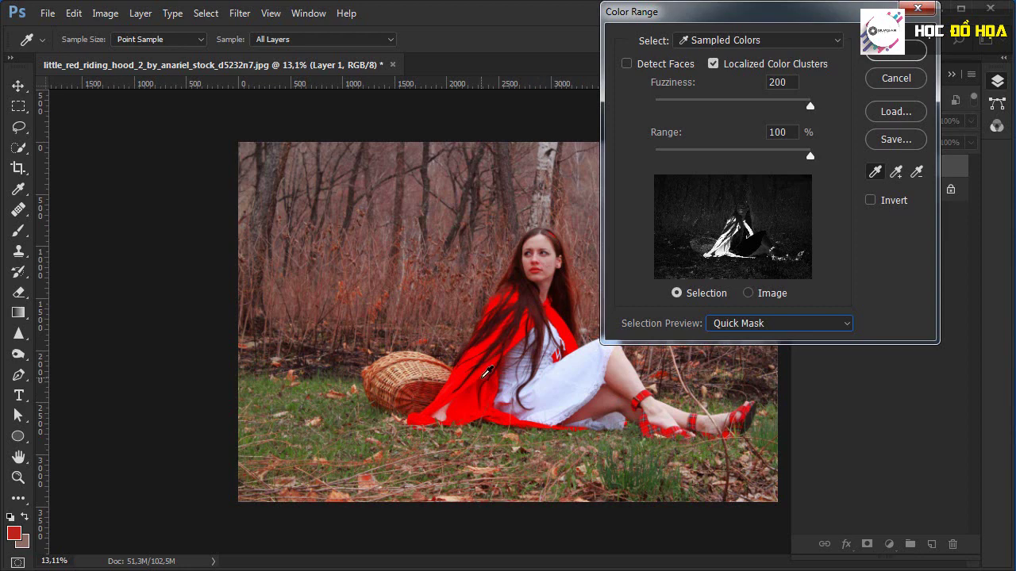
left_click(724, 324)
left_click(726, 362)
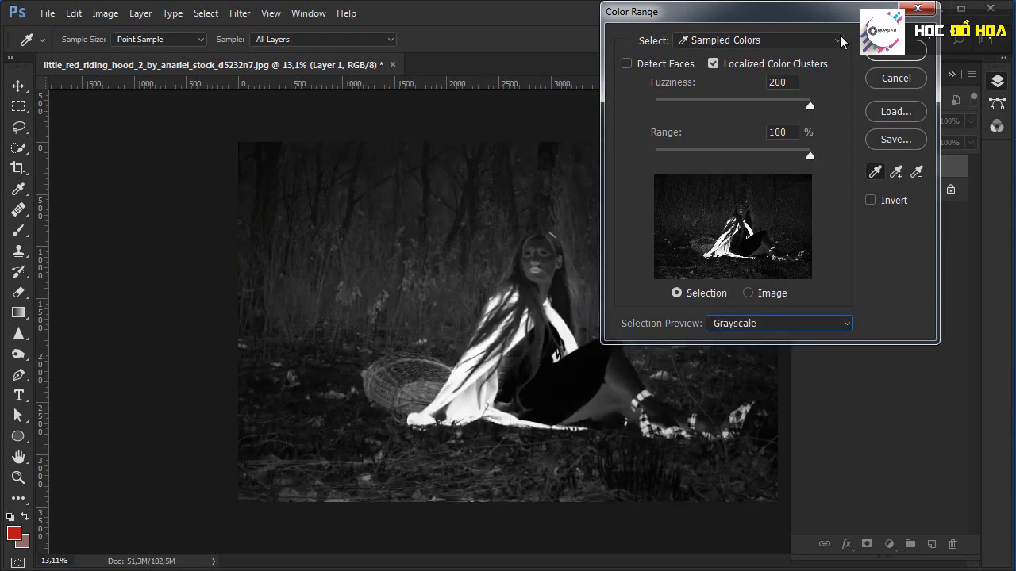
Reposition the Color Range dialog toward the centre of the screen.
mouse_move(767, 25)
left_mouse_down()
mouse_move(511, 93)
mouse_move(758, 135)
left_mouse_up()
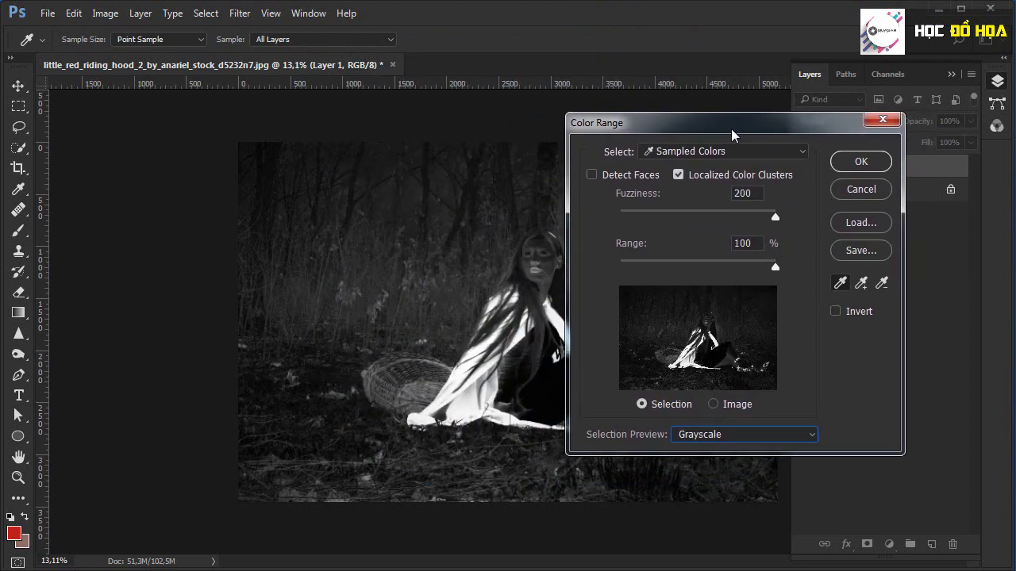
left_click_drag(758, 130, 714, 127)
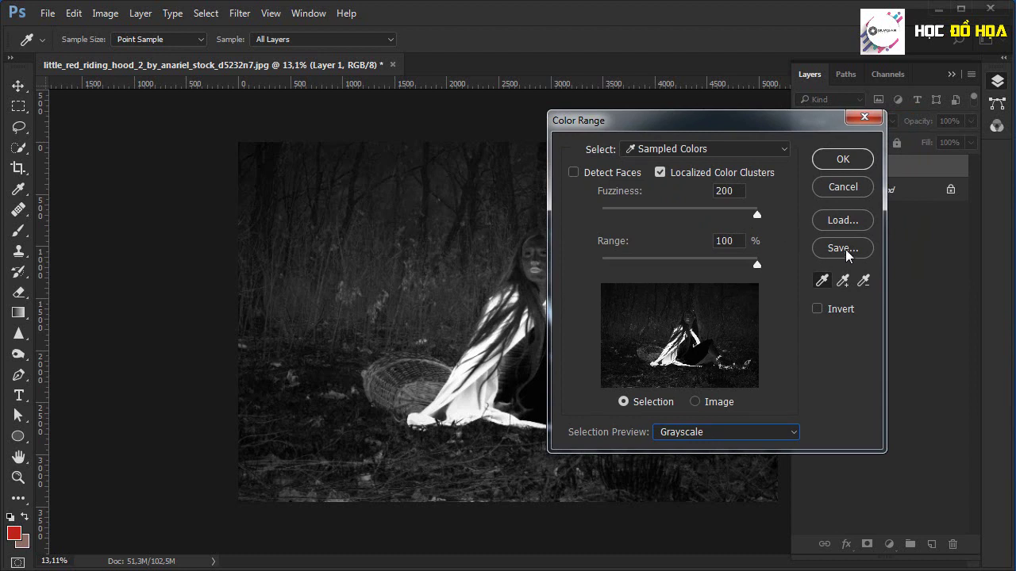
mouse_move(790, 123)
left_mouse_down()
mouse_move(667, 90)
mouse_move(777, 73)
left_mouse_up()
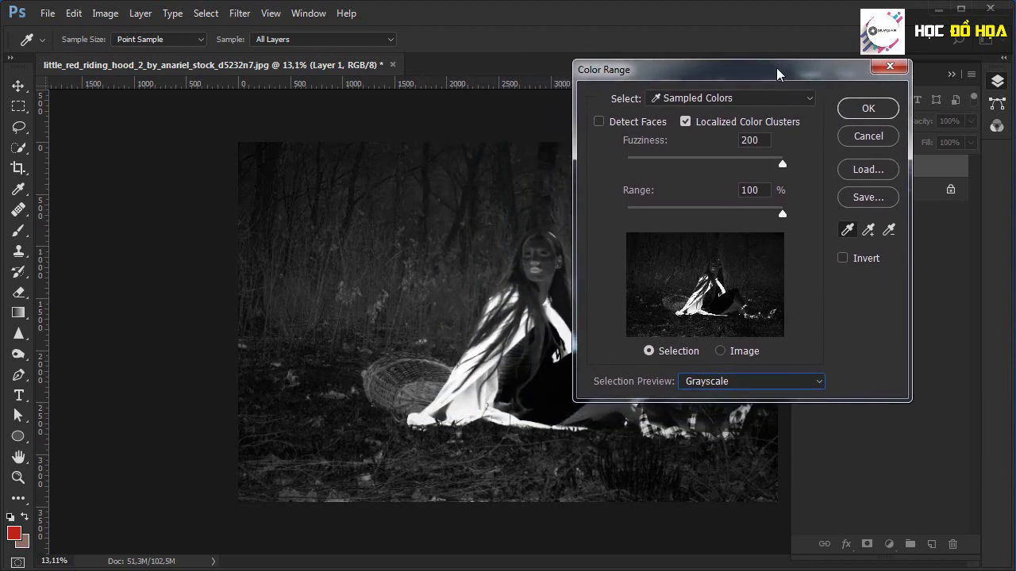
left_click_drag(777, 74, 694, 80)
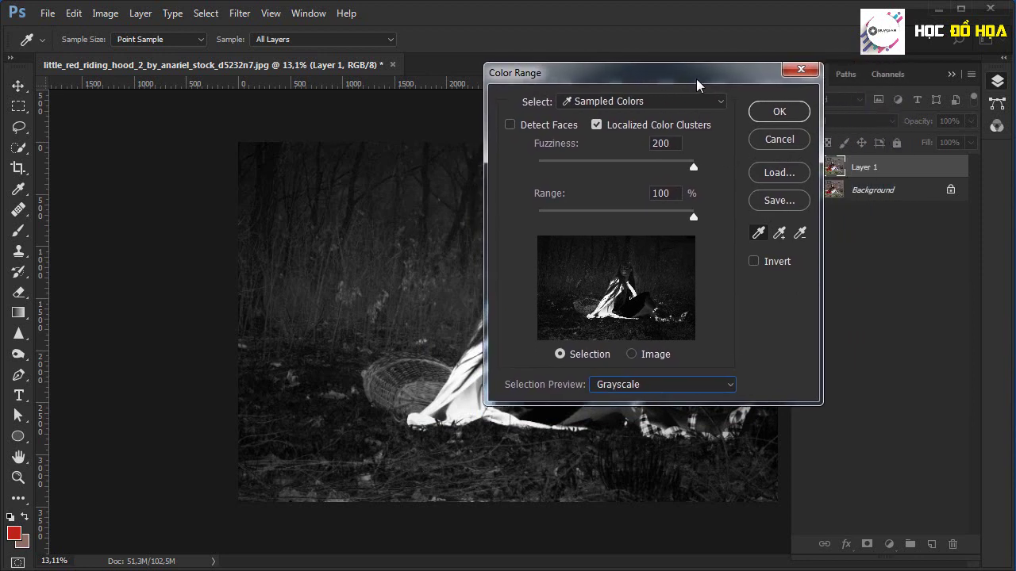
Apply the Color Range selection and copy the red areas to a new Layer 2 (Ctrl+J).
left_click(774, 113)
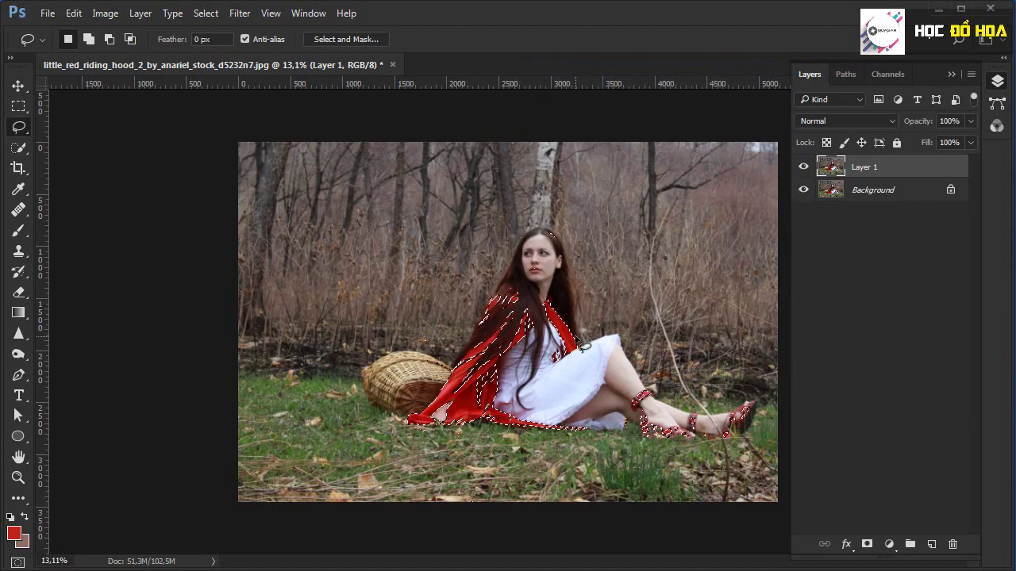
scroll(556, 373, "up", 6)
scroll(474, 363, "down", 3)
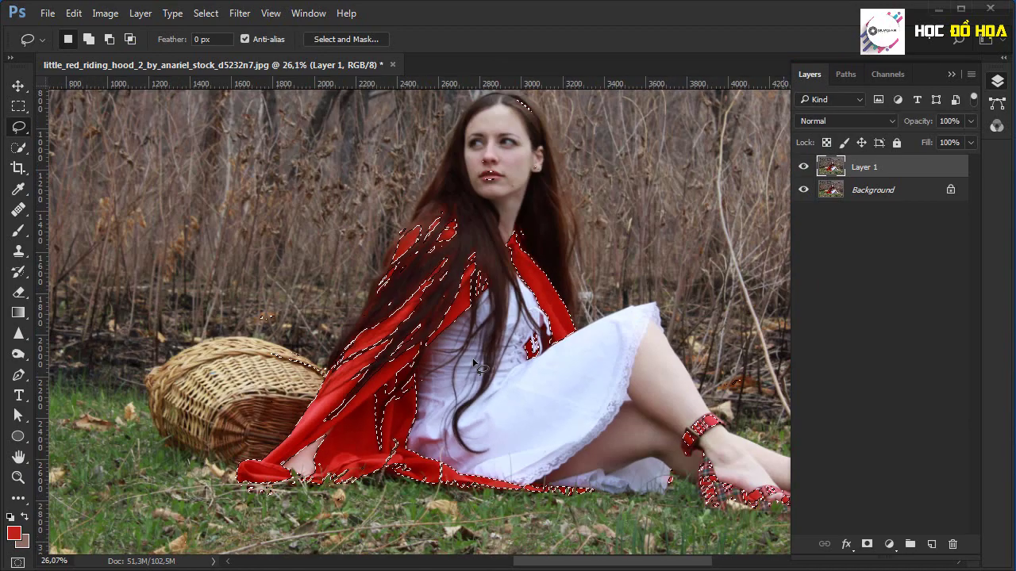
scroll(473, 364, "down", 2)
scroll(474, 364, "down", 2)
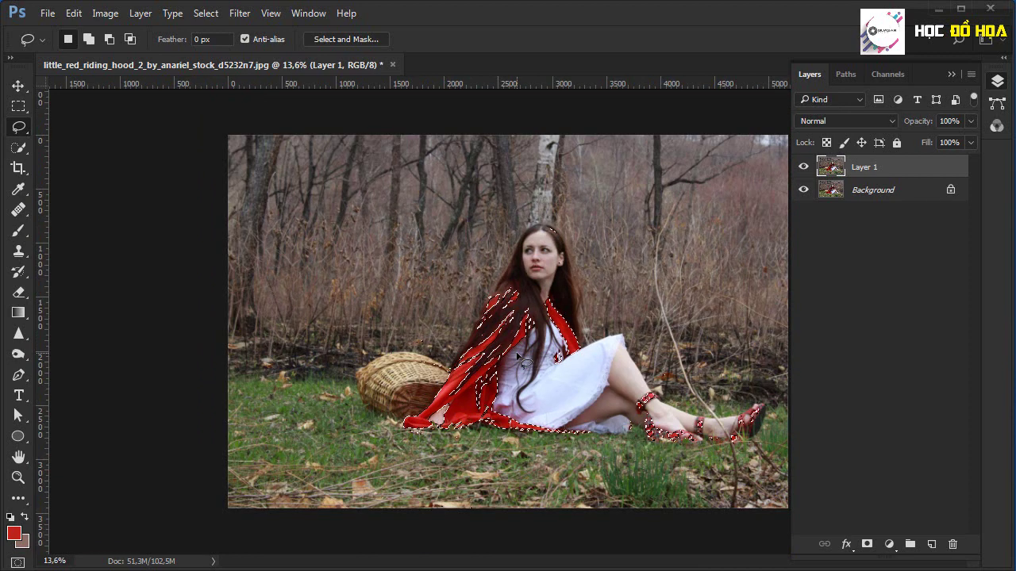
key("ctrl+j")
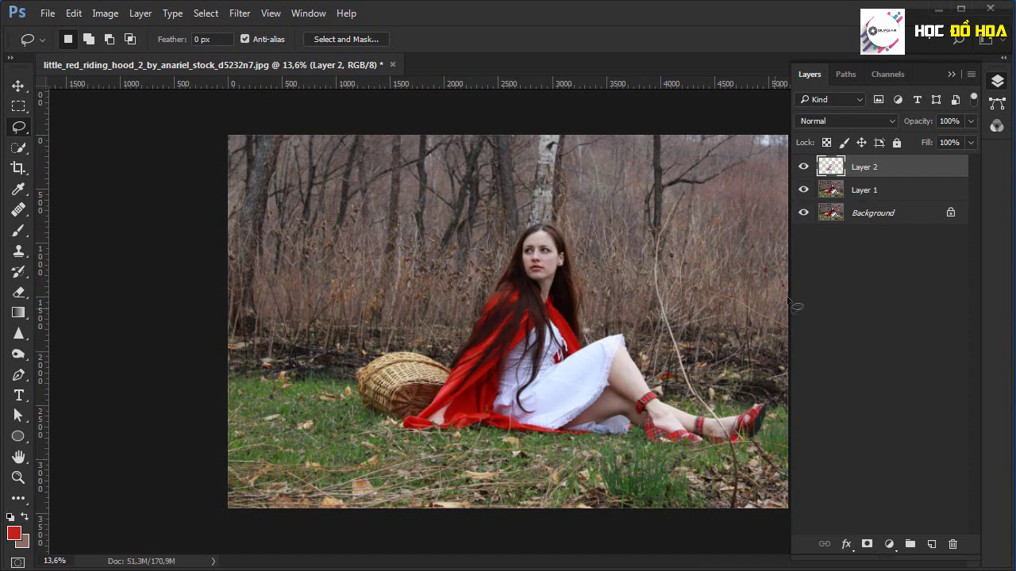
Hide Layer 1 and Background to inspect Layer 2 alone, then show them again.
left_click(803, 190)
left_click(803, 212)
scroll(578, 387, "up", 2)
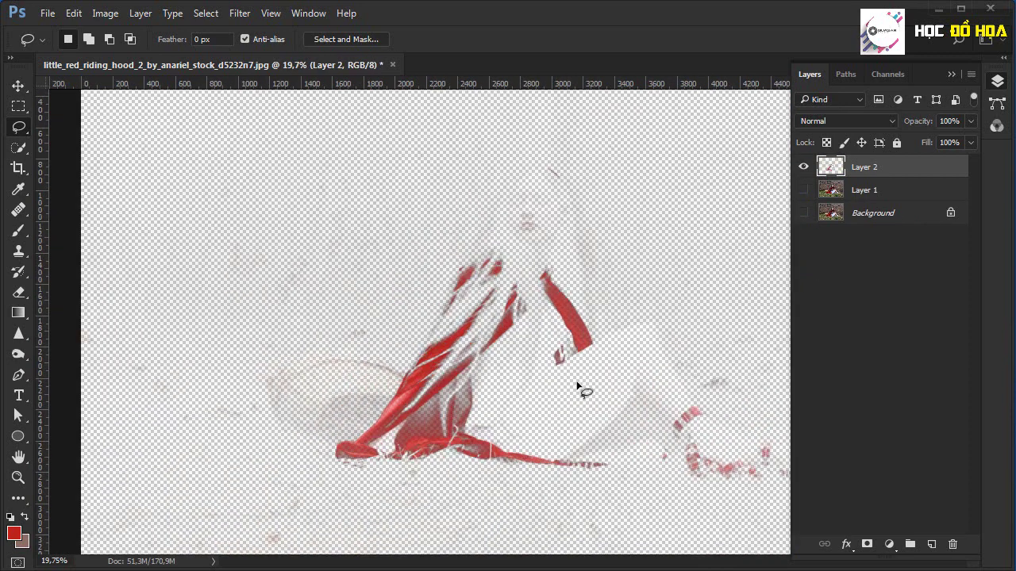
scroll(578, 387, "up", 4)
scroll(581, 389, "up", 3)
scroll(624, 254, "up", 3)
scroll(595, 270, "down", 3)
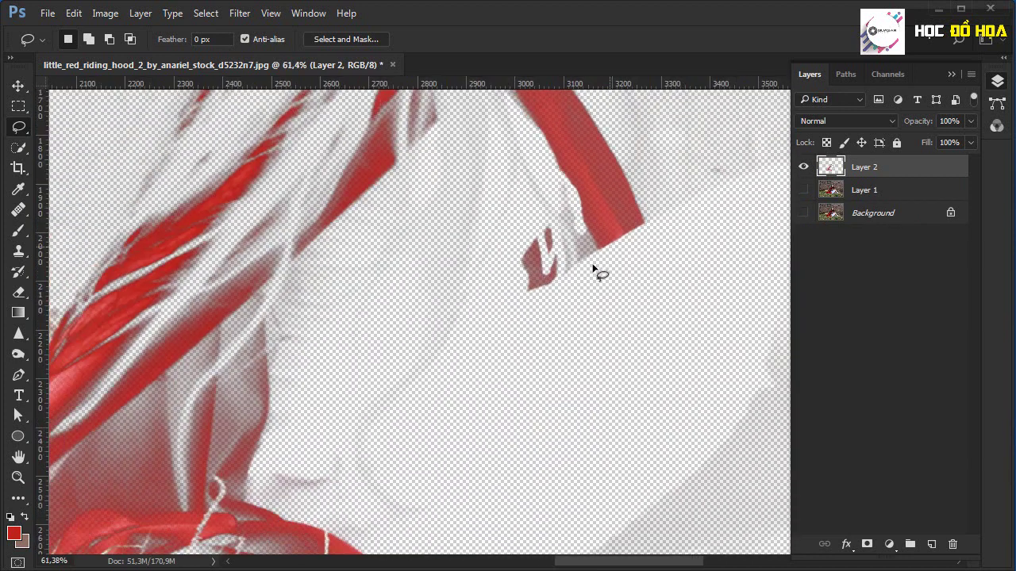
scroll(412, 355, "down", 4)
scroll(412, 354, "down", 2)
scroll(444, 291, "down", 1)
left_click(803, 189)
left_click(803, 213)
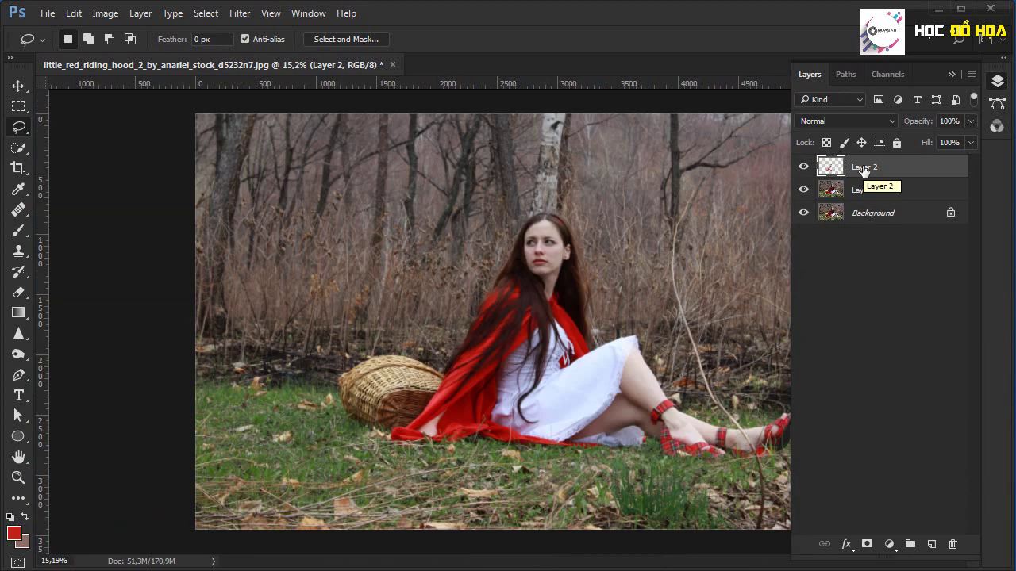
Set Layer 2's blend mode to Screen.
left_click(873, 121)
left_click(813, 235)
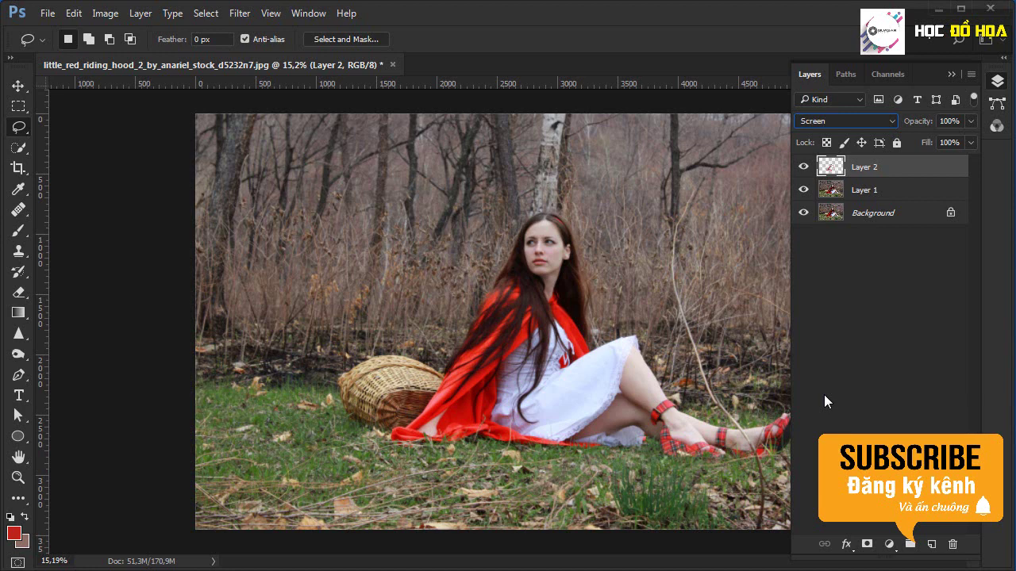
left_click(19, 87)
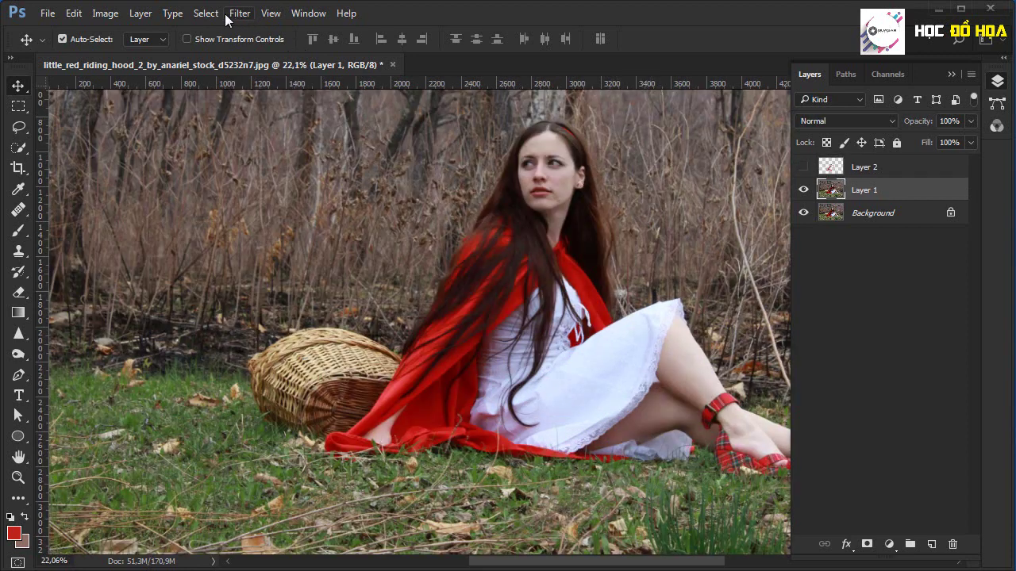
Run Select > Focus Area on Layer 1 and move its dialog to the left.
left_click(206, 15)
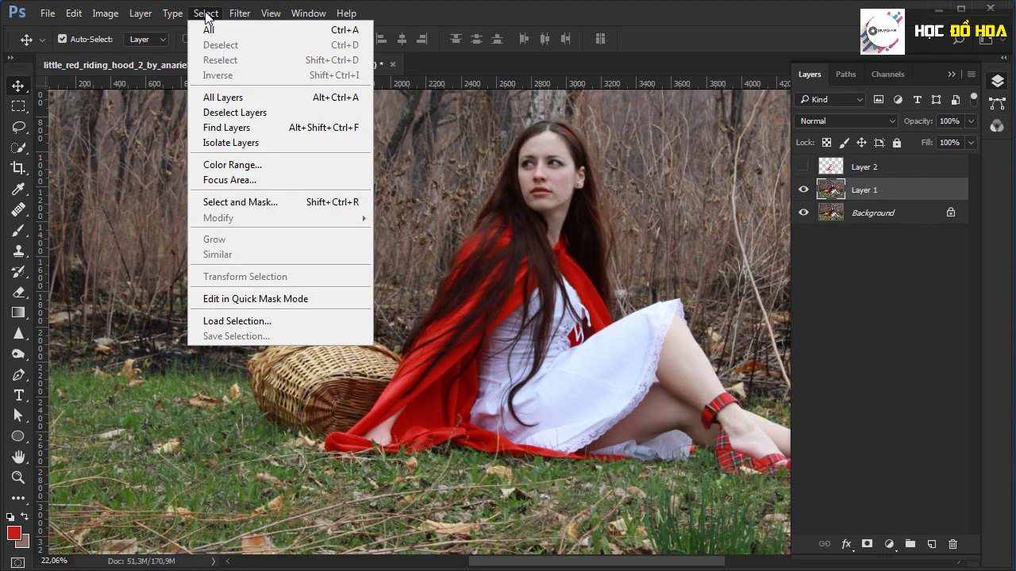
left_click(236, 181)
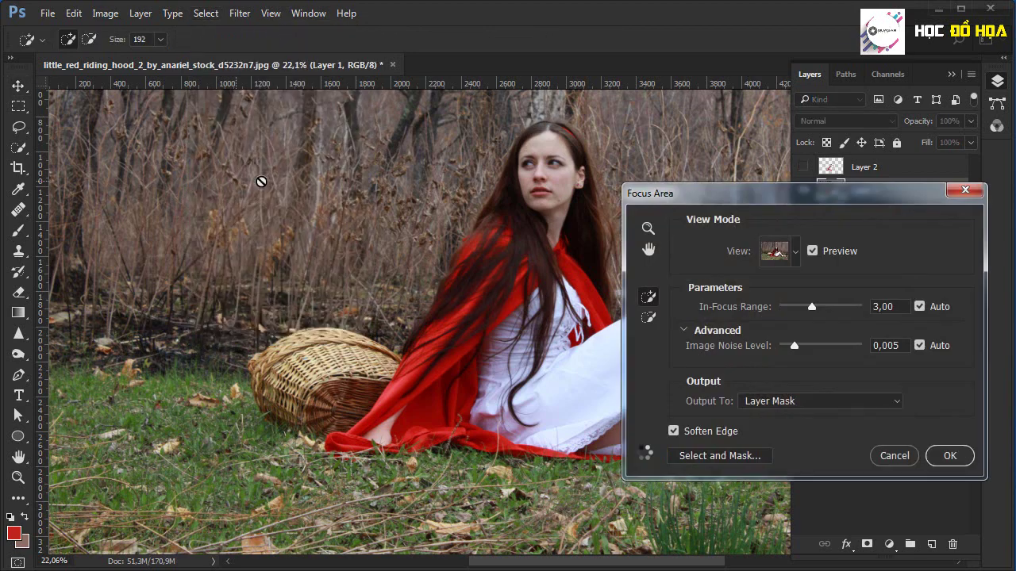
mouse_move(666, 187)
left_mouse_down()
mouse_move(469, 172)
mouse_move(272, 122)
left_mouse_up()
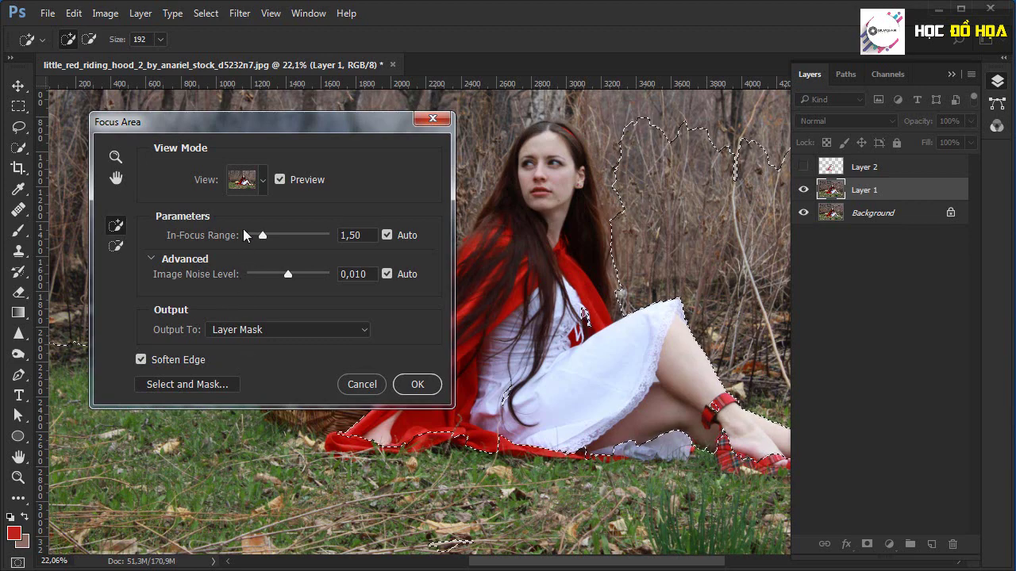
left_click(263, 181)
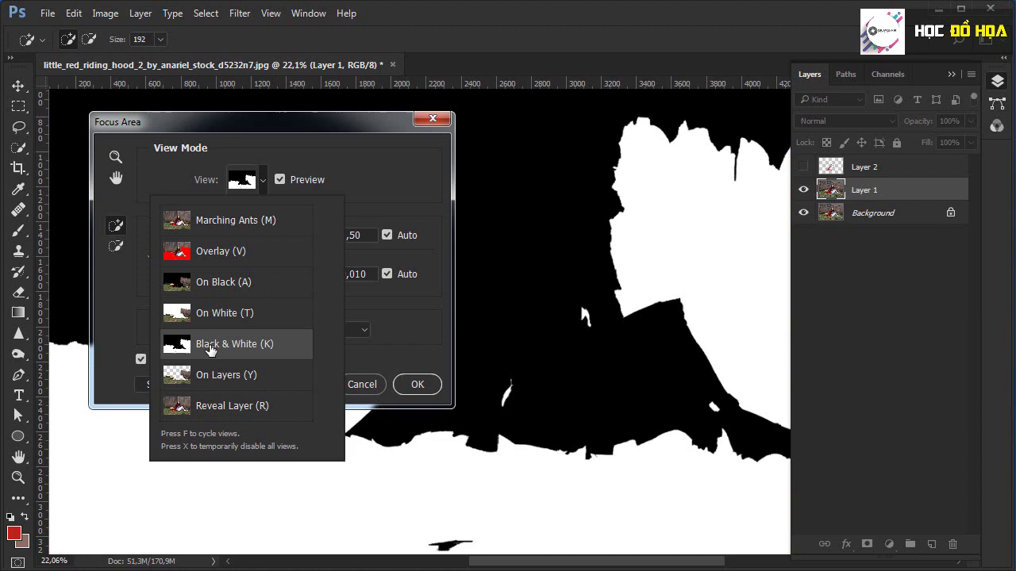
Set the Focus Area View to Overlay after briefly trying Black & White.
left_click(211, 350)
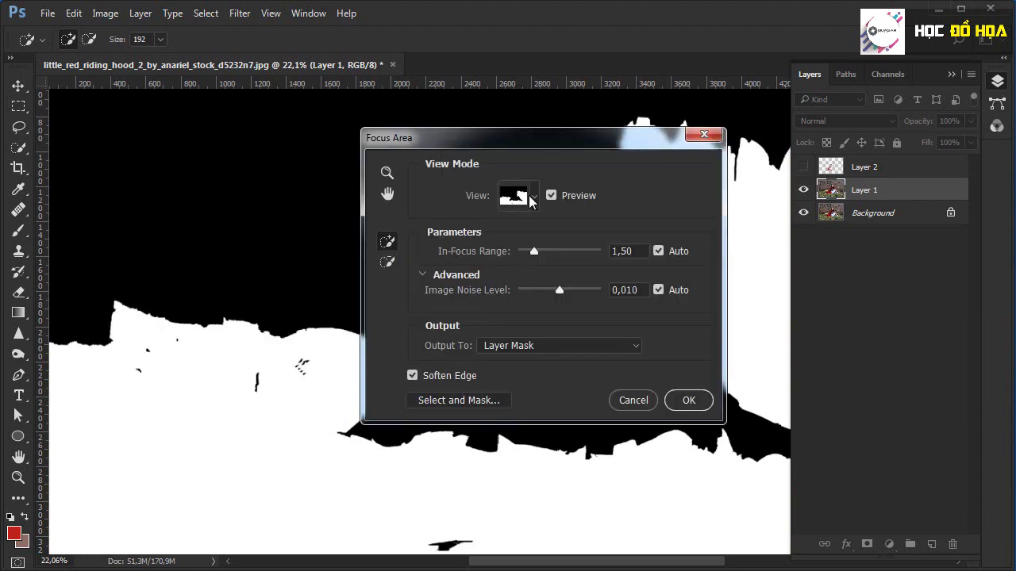
left_click(514, 195)
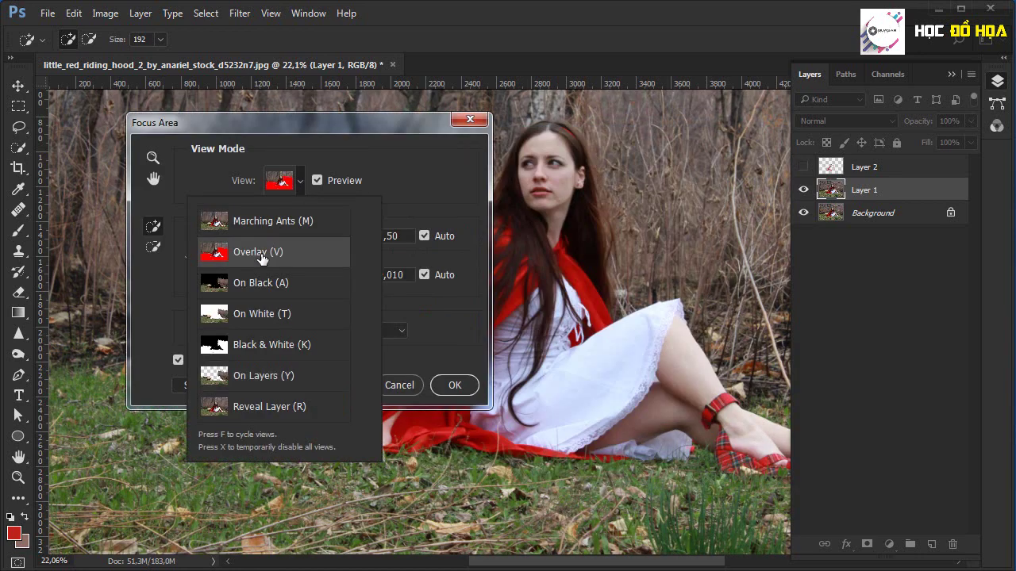
left_click(262, 252)
left_click_drag(411, 130, 820, 210)
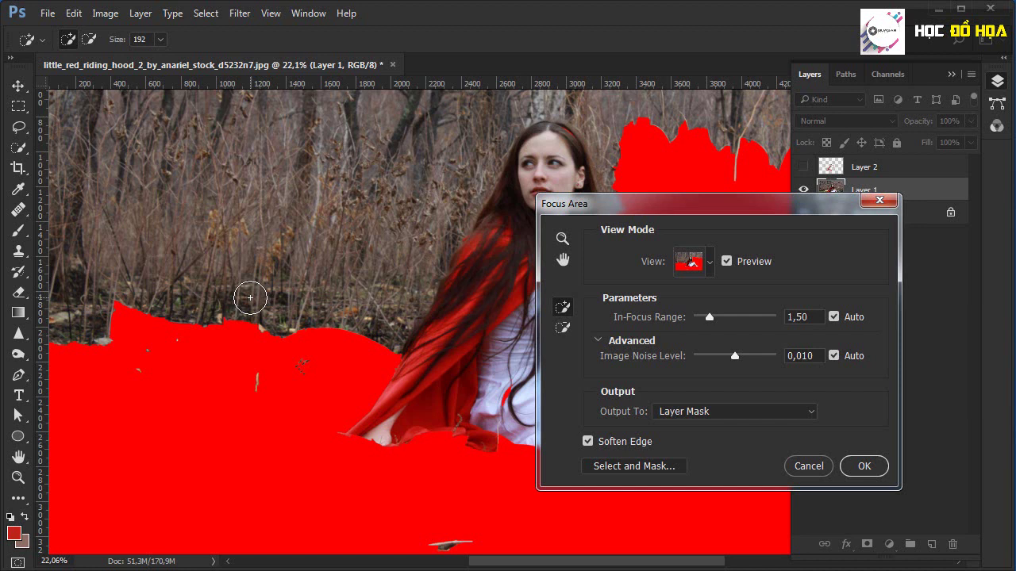
Refine the focus area edges near the basket, legs and feet with subtract and add brushes.
left_click(562, 327)
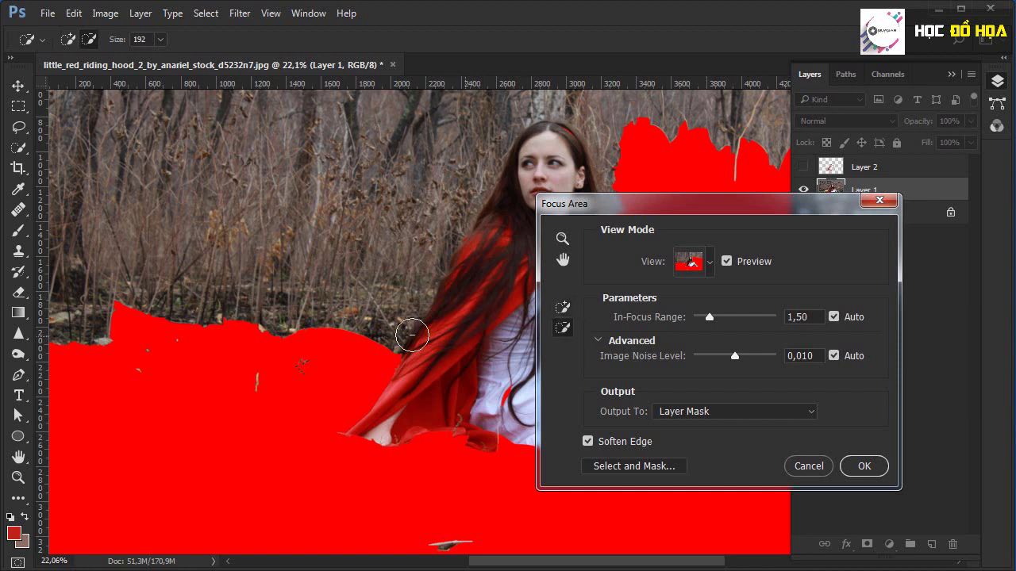
mouse_move(412, 336)
left_mouse_down()
mouse_move(370, 319)
mouse_move(320, 333)
mouse_move(166, 319)
mouse_move(113, 291)
mouse_move(106, 326)
mouse_move(350, 326)
mouse_move(394, 350)
mouse_move(254, 336)
mouse_move(81, 342)
mouse_move(269, 370)
mouse_move(220, 386)
mouse_move(60, 354)
left_mouse_up()
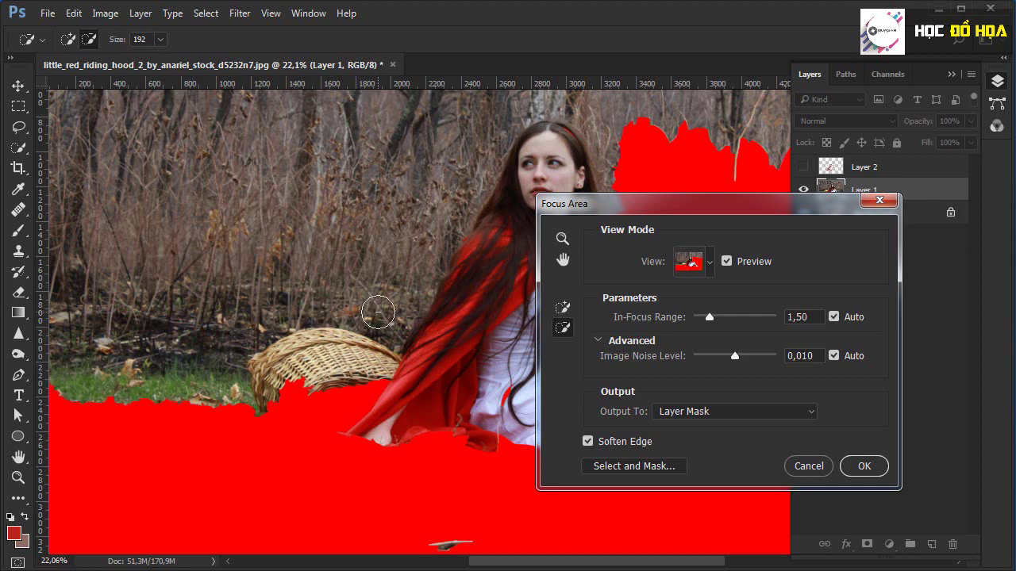
left_click_drag(442, 351, 280, 364)
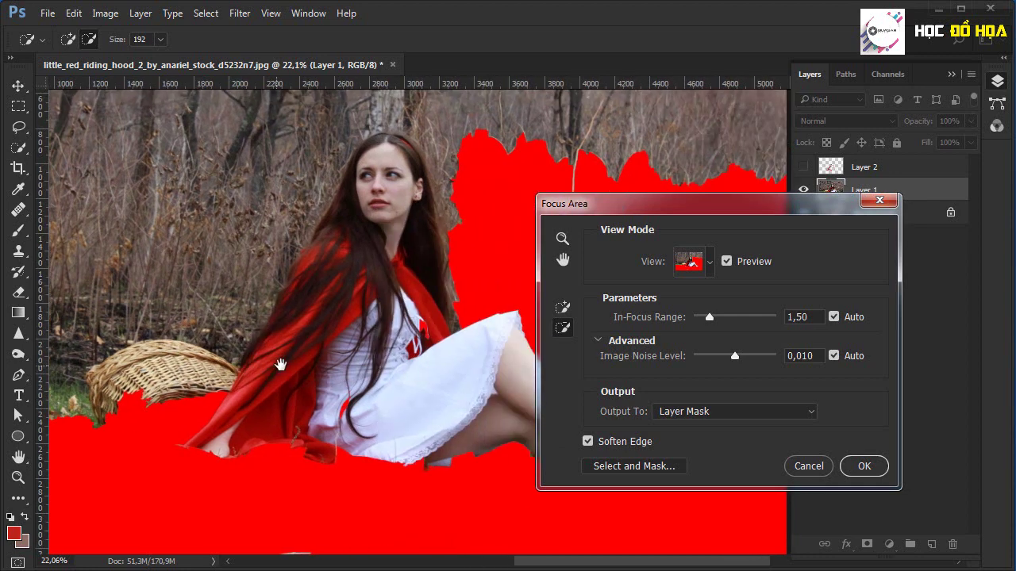
left_click_drag(404, 386, 211, 262)
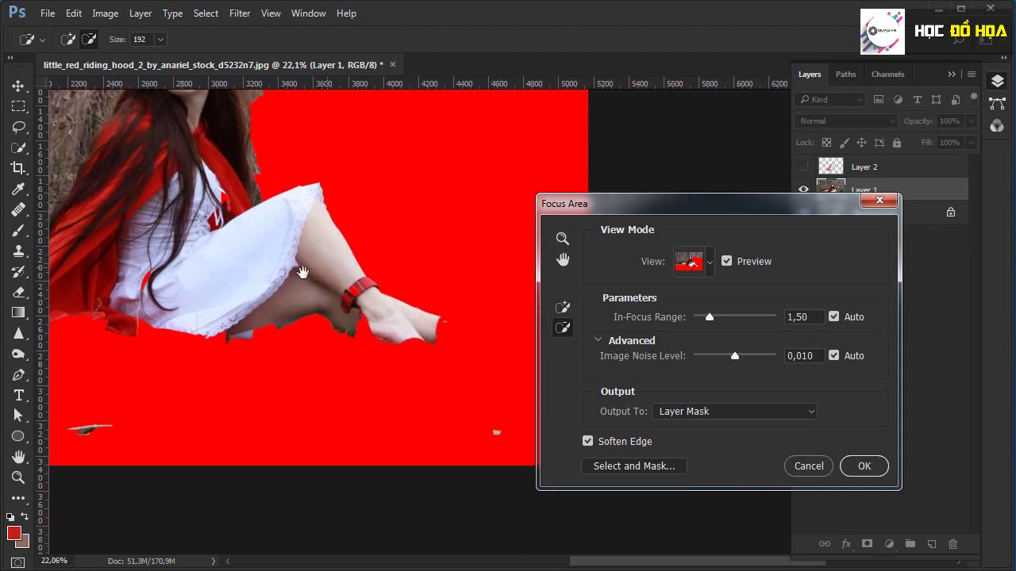
left_click_drag(302, 273, 273, 281)
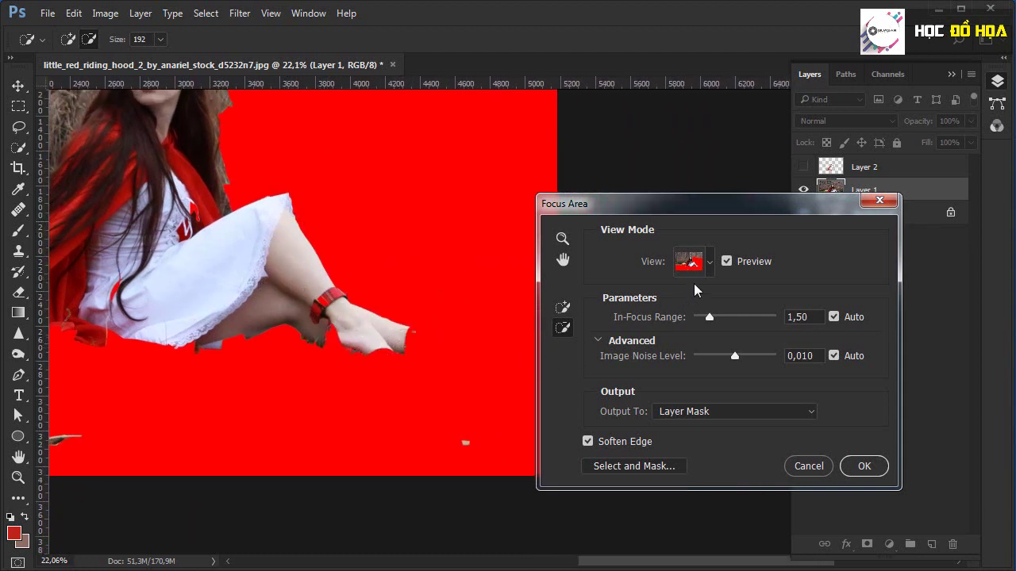
left_click(563, 308)
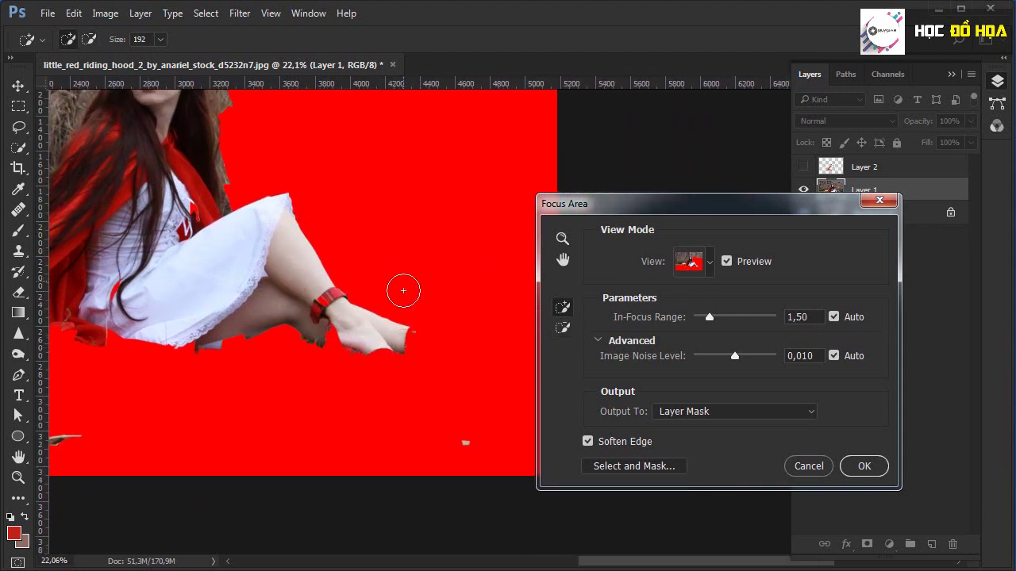
mouse_move(416, 340)
left_mouse_down()
mouse_move(465, 341)
mouse_move(399, 354)
mouse_move(421, 350)
left_mouse_up()
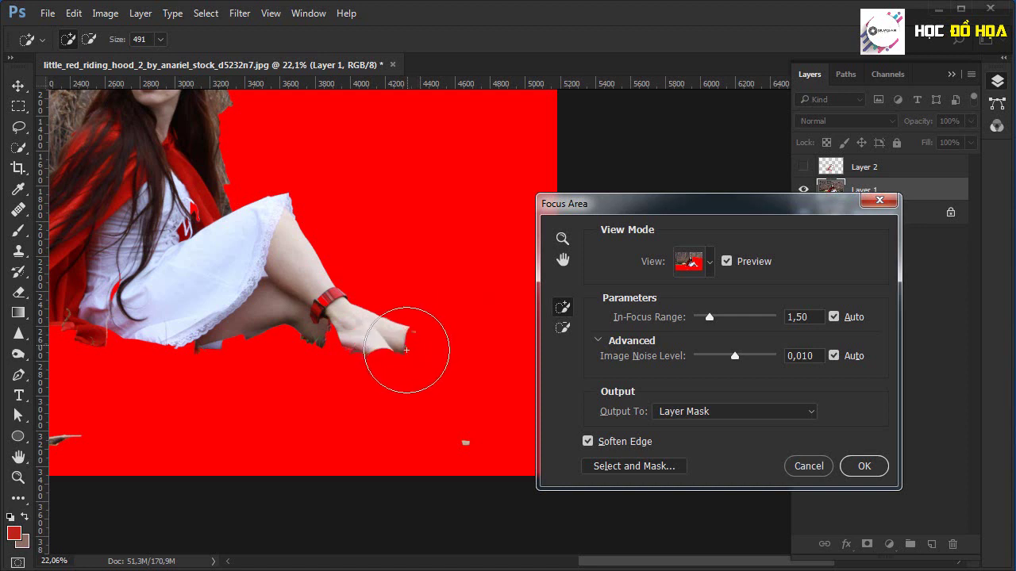
mouse_move(295, 216)
left_mouse_down()
mouse_move(306, 344)
mouse_move(261, 227)
mouse_move(215, 306)
mouse_move(135, 345)
mouse_move(113, 330)
left_mouse_up()
left_click(442, 438)
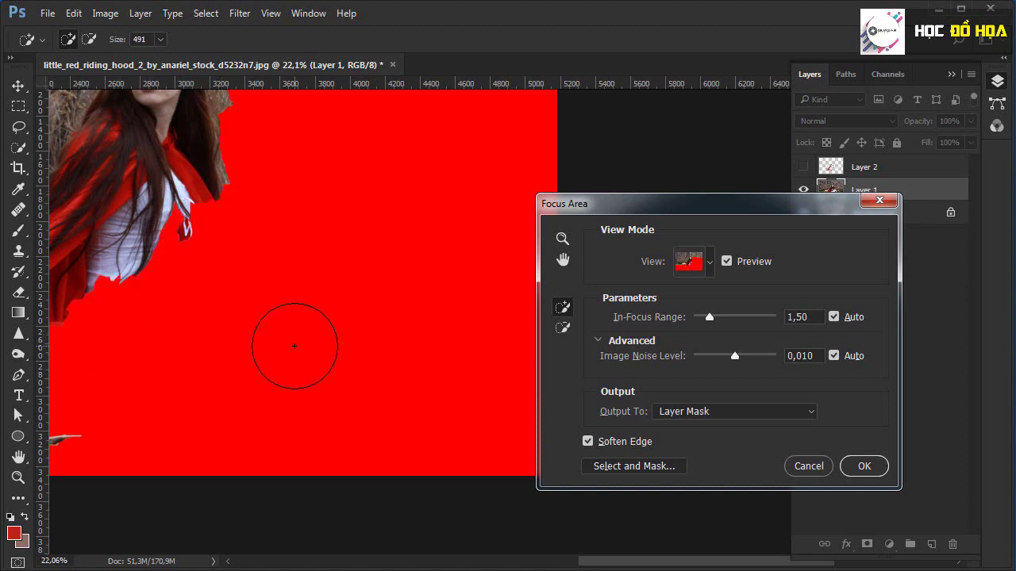
Zoom out and drag the In-Focus Range slider down from its automatic value.
key("ctrl+minus")
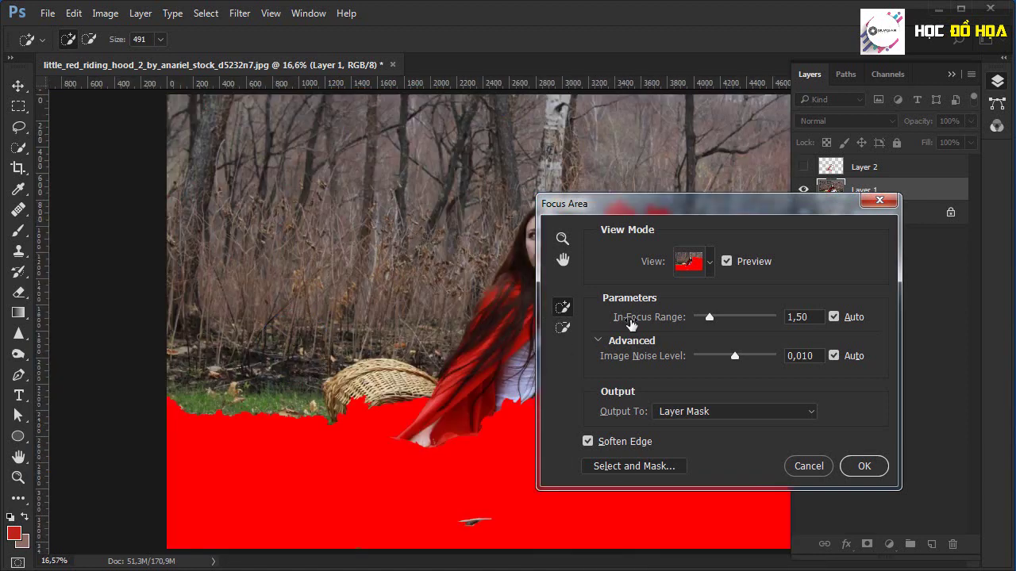
scroll(451, 355, "up", 2)
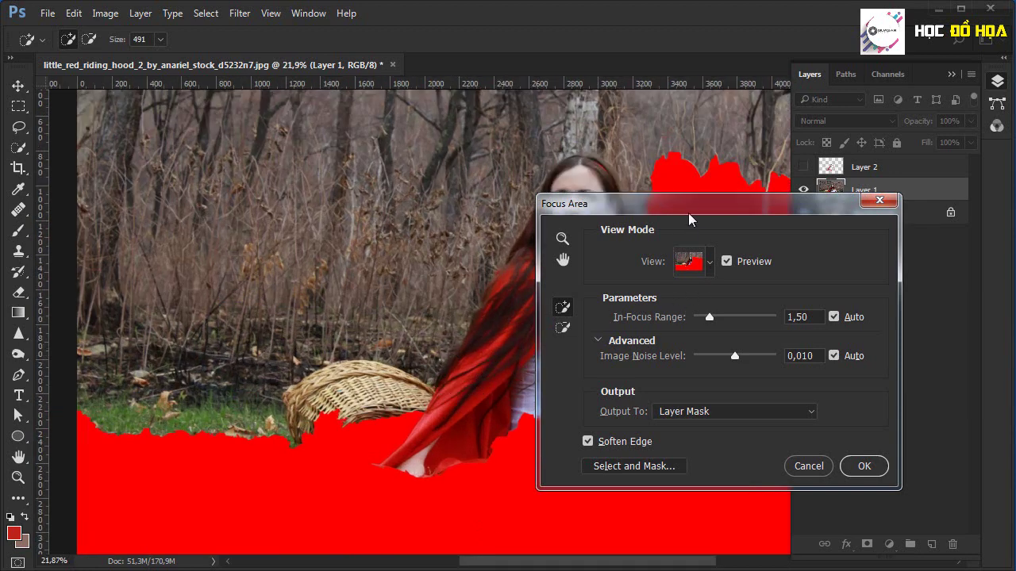
left_click_drag(689, 219, 629, 175)
left_click_drag(649, 273, 643, 272)
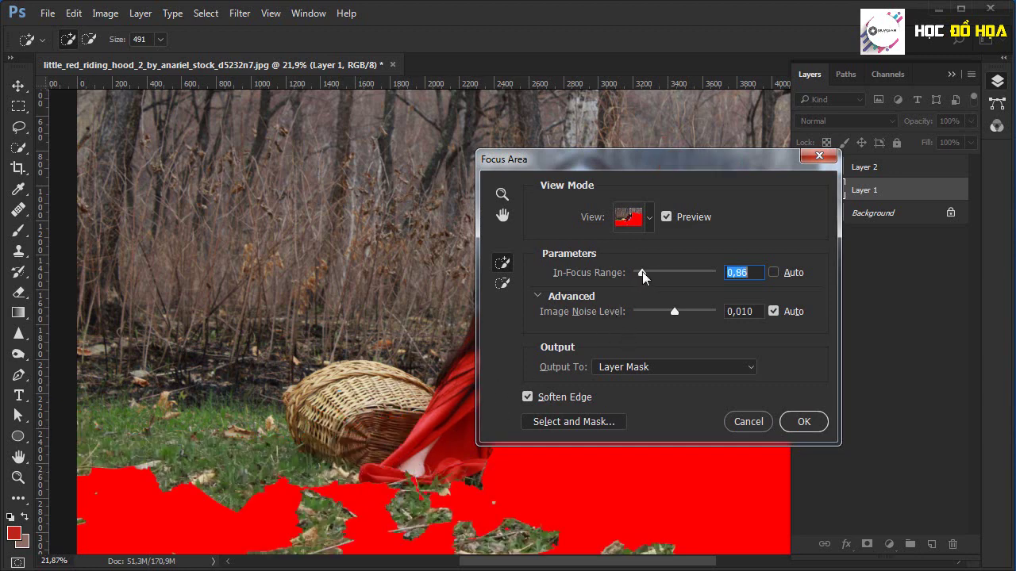
Tick Auto for In-Focus Range to restore 1,50 and move the dialog off the face.
left_click_drag(643, 272, 657, 272)
left_click(774, 272)
mouse_move(689, 169)
left_mouse_down()
mouse_move(760, 240)
mouse_move(803, 86)
mouse_move(796, 70)
left_mouse_up()
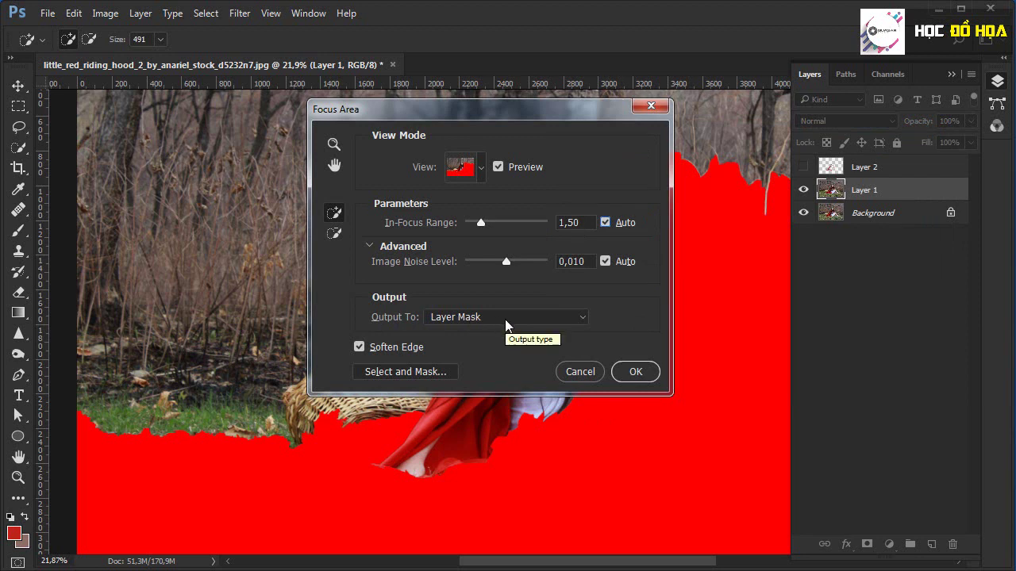
Output Focus Area as a new layer with layer mask, including the basket's lower edge.
left_click(506, 322)
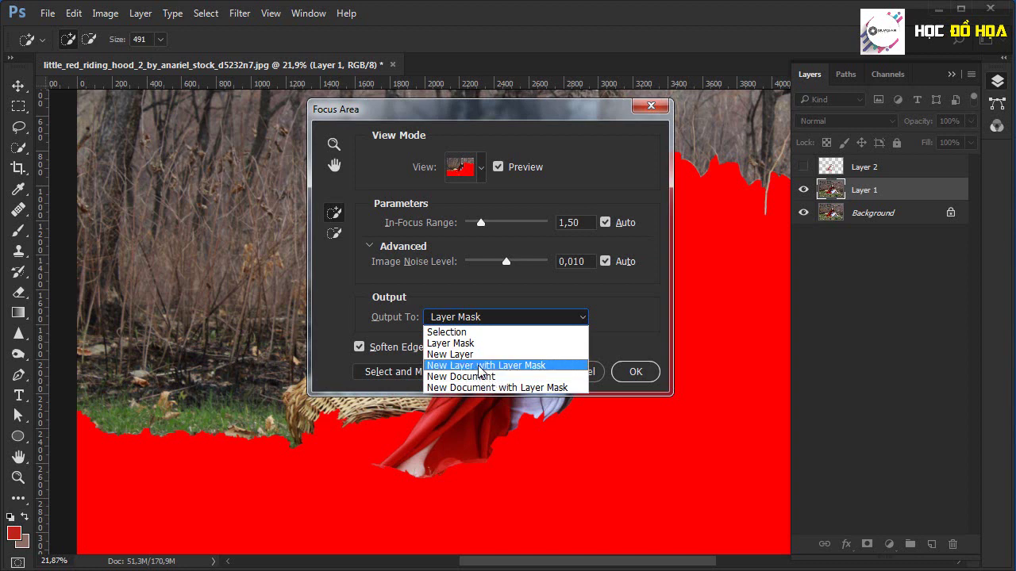
left_click(481, 367)
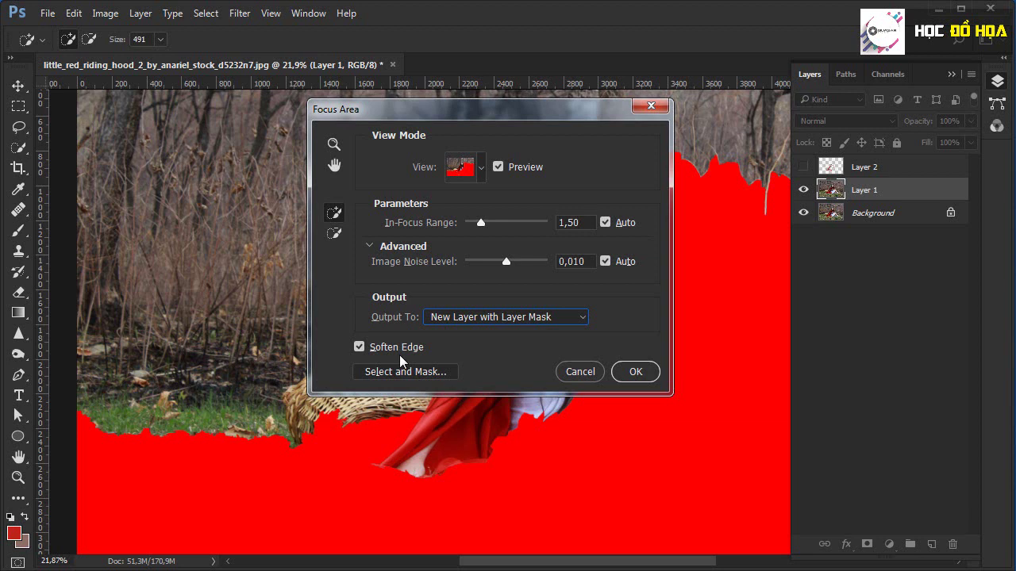
left_click_drag(495, 111, 727, 168)
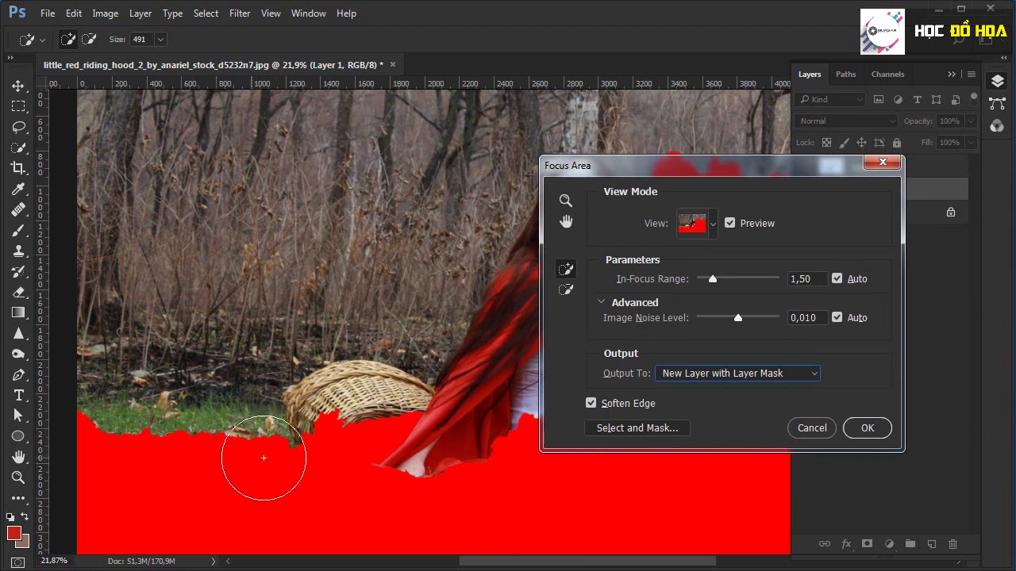
left_click_drag(346, 453, 202, 452)
mouse_move(671, 173)
left_mouse_down()
mouse_move(520, 130)
mouse_move(533, 115)
left_mouse_up()
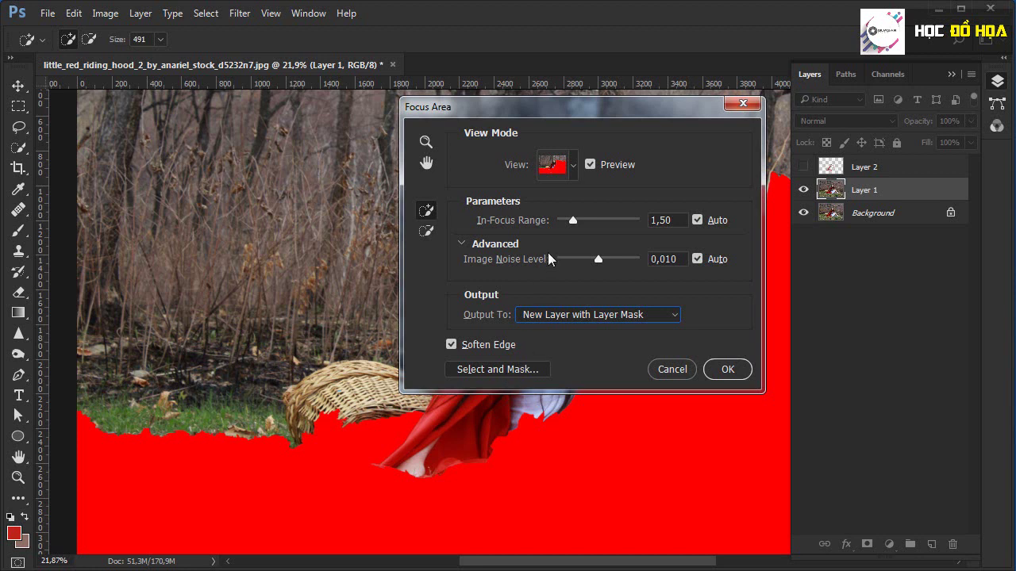
left_click_drag(592, 114, 494, 112)
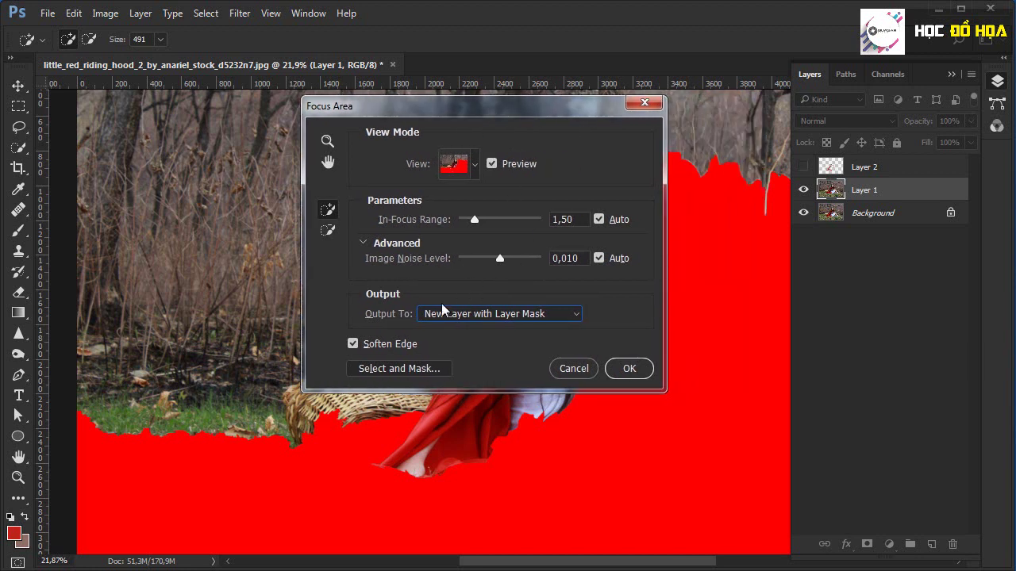
left_click(639, 374)
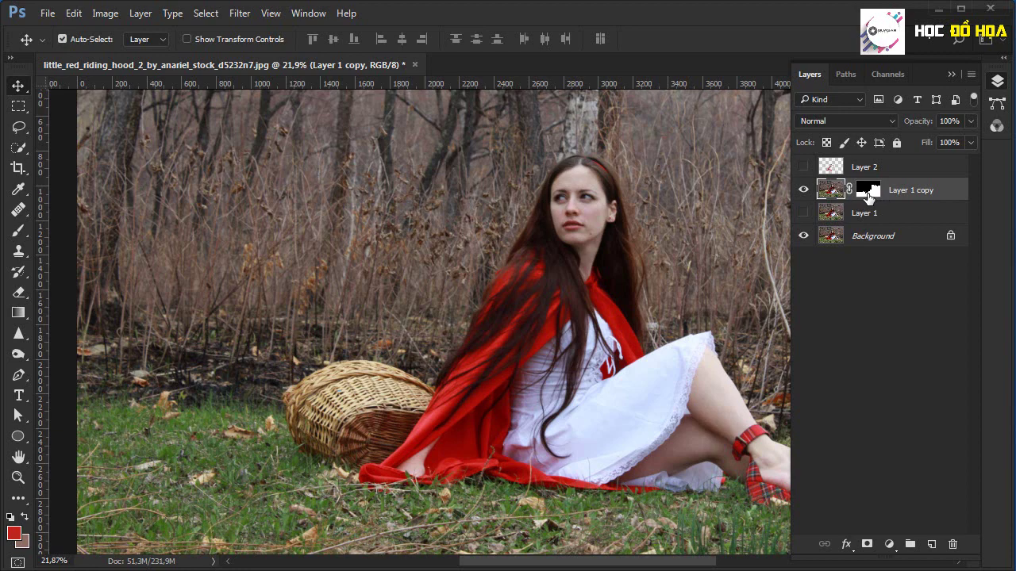
Hide the Background and select Layer 1 copy's mask to check the cut-out against transparency.
left_click(803, 235)
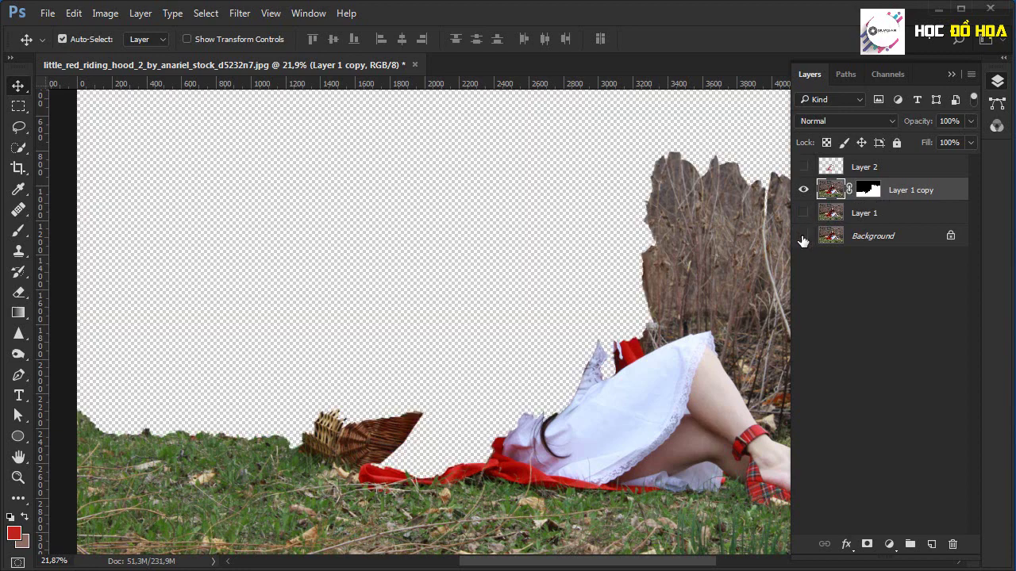
left_click(868, 194)
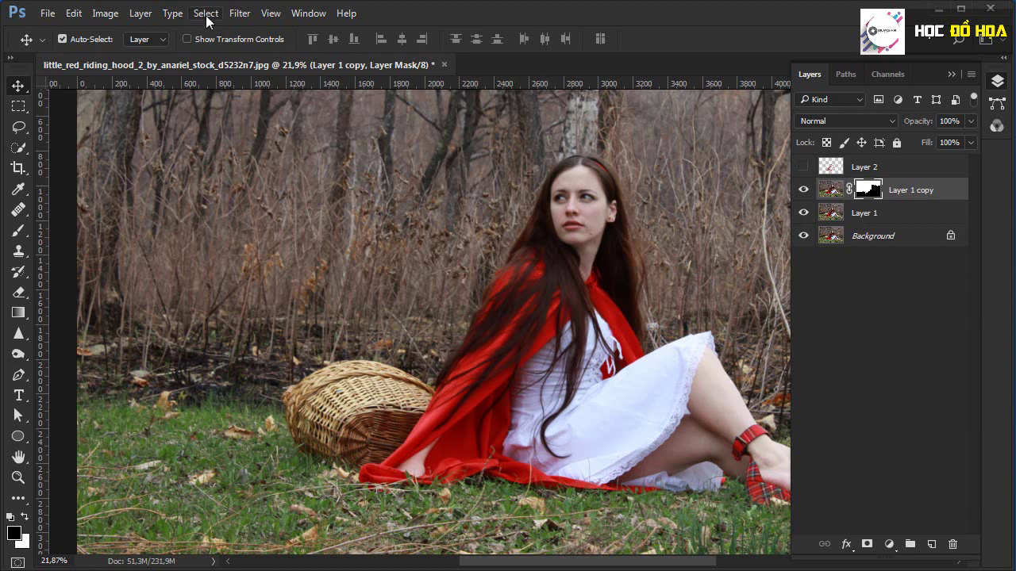
left_click(206, 13)
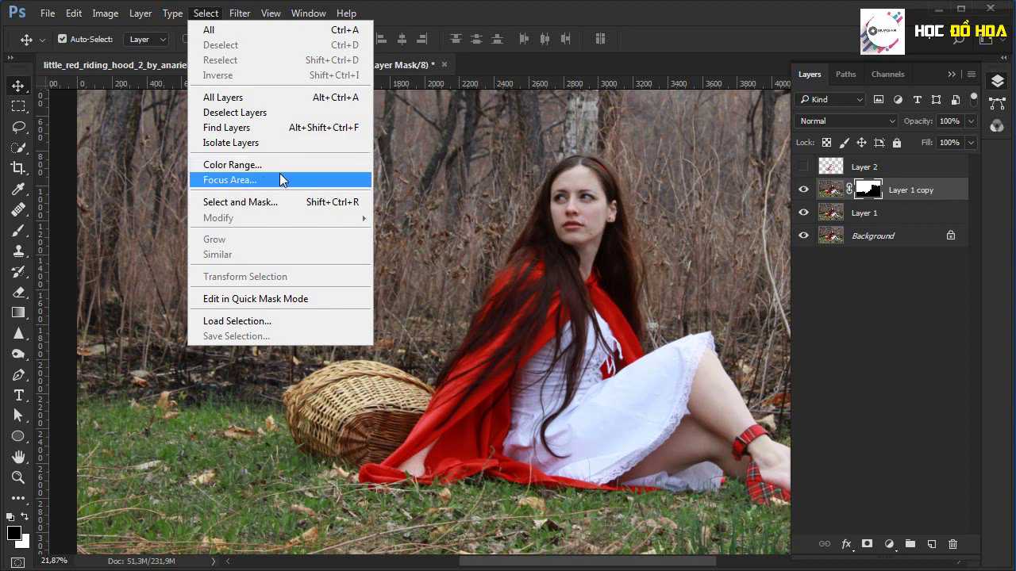
Make Layer 1 the working layer, dismissing the Select menu without a choice.
left_click(864, 213)
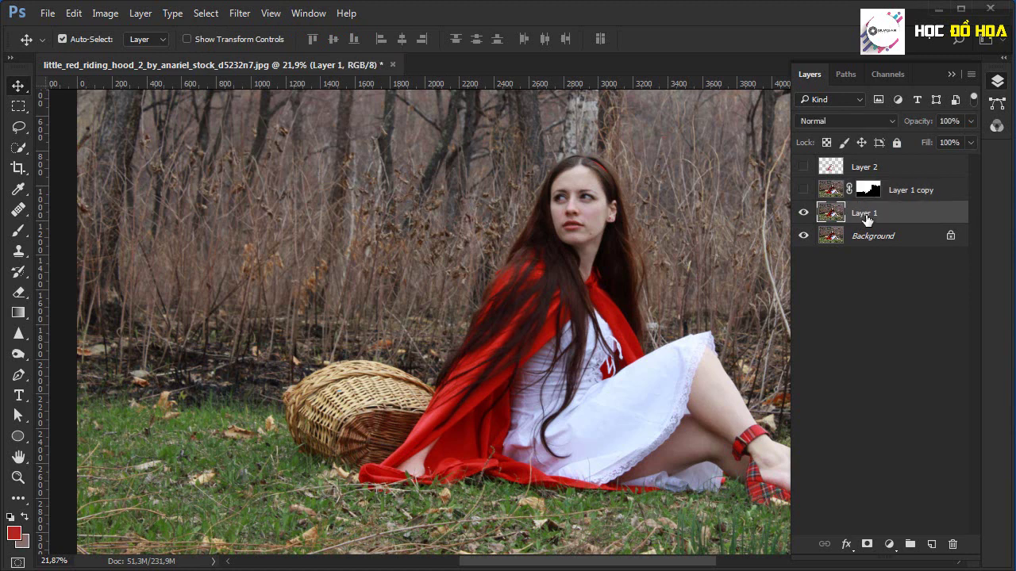
left_click(207, 13)
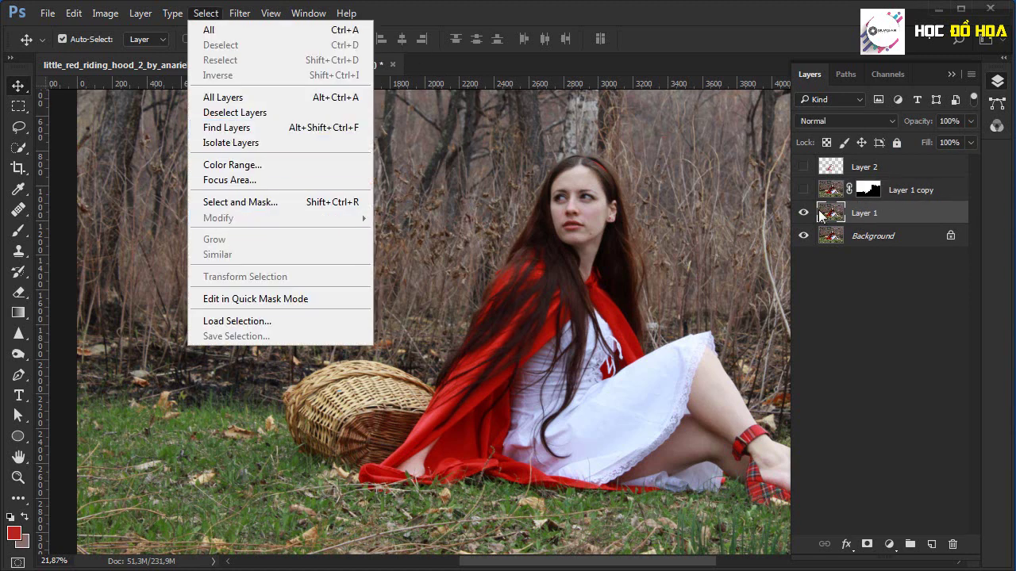
left_click(524, 269)
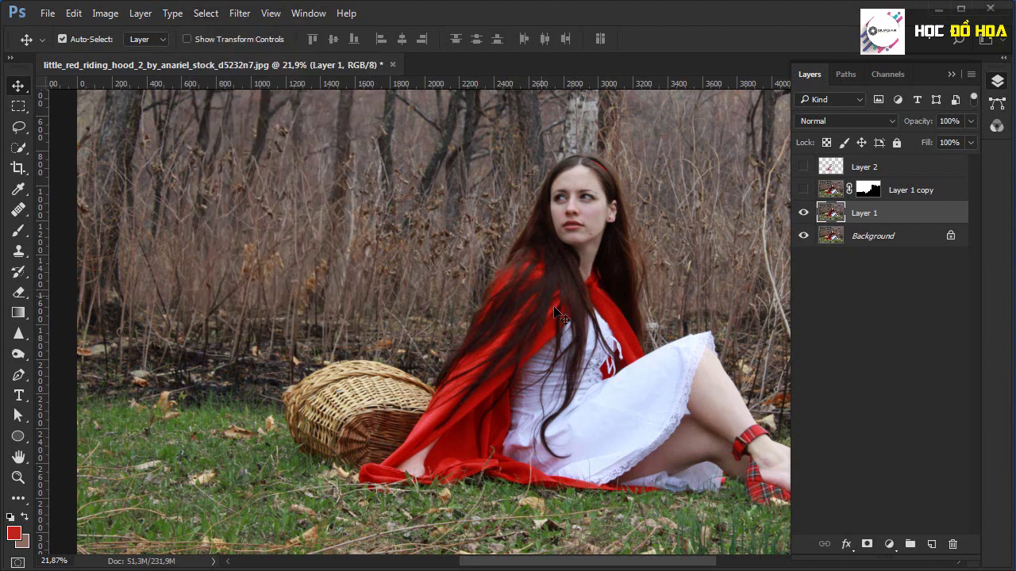
scroll(594, 333, "up", 1)
scroll(594, 333, "up", 1)
Lasso around the girl's hair and cloak and open the Border selection settings.
left_click(18, 127)
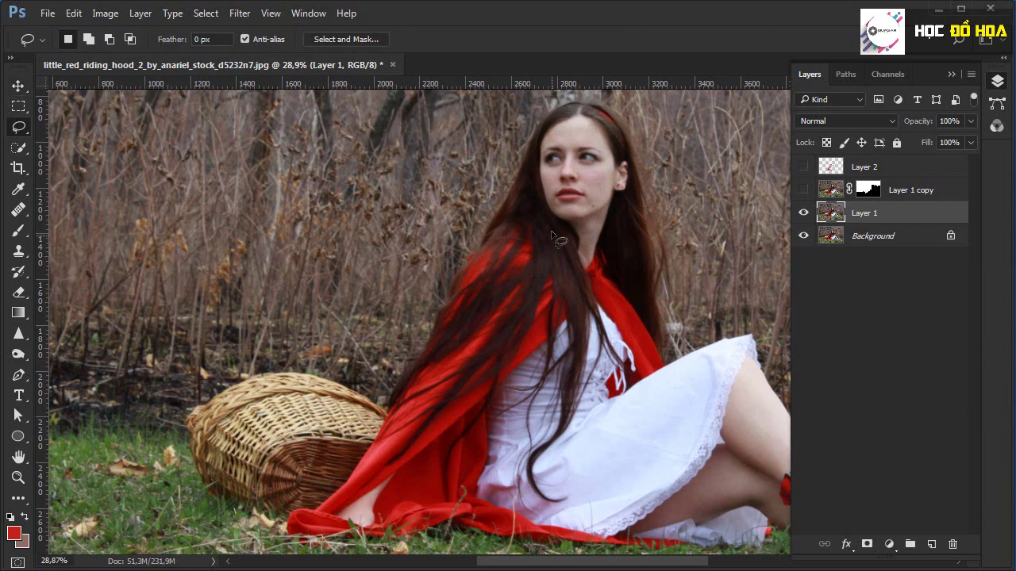
mouse_move(548, 221)
left_mouse_down()
mouse_move(627, 231)
mouse_move(556, 216)
left_mouse_up()
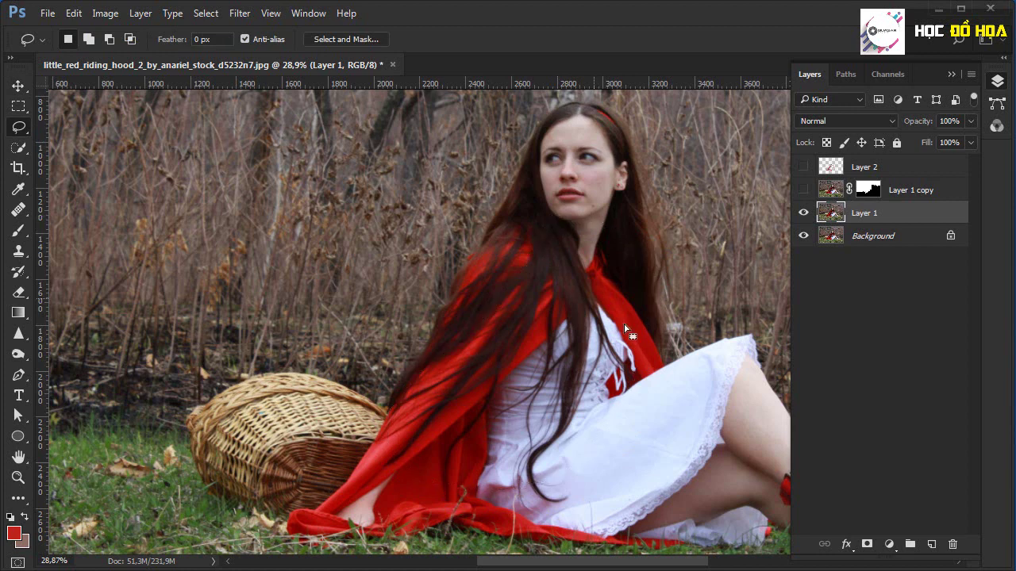
left_click(207, 14)
mouse_move(238, 218)
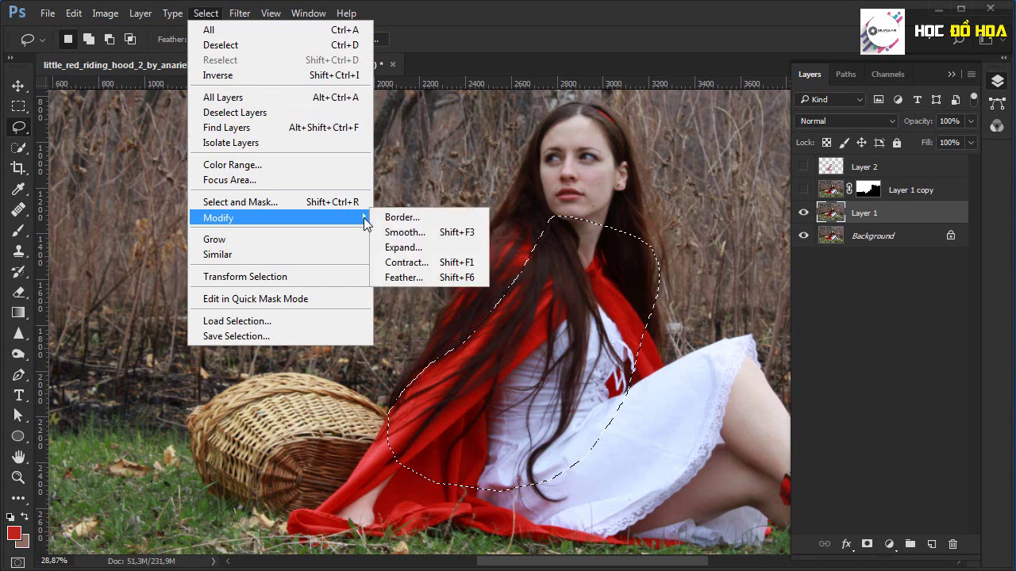
left_click(397, 216)
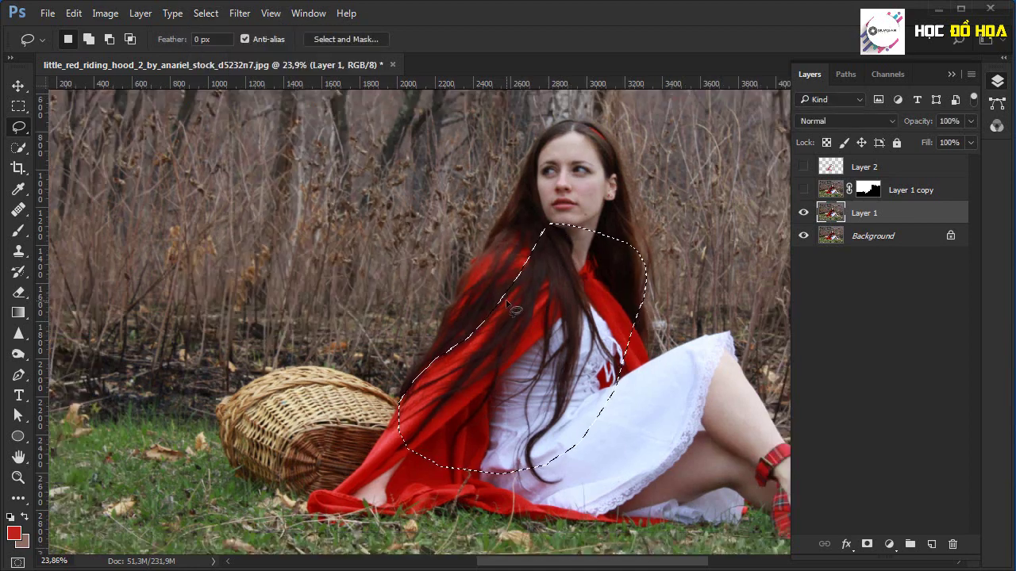
Zoom in and undo the thin border sliver, leaving a clean hair-and-cloak lasso selection.
scroll(512, 308, "down", 2)
scroll(412, 254, "up", 3)
scroll(508, 250, "up", 3)
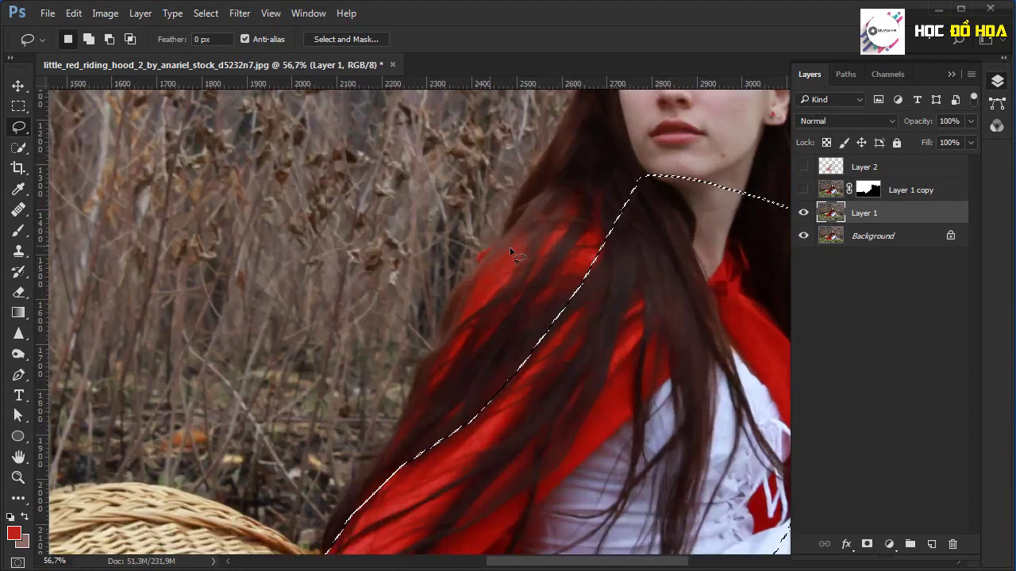
scroll(555, 262, "up", 2)
scroll(619, 274, "up", 2)
scroll(691, 288, "up", 2)
scroll(690, 282, "up", 2)
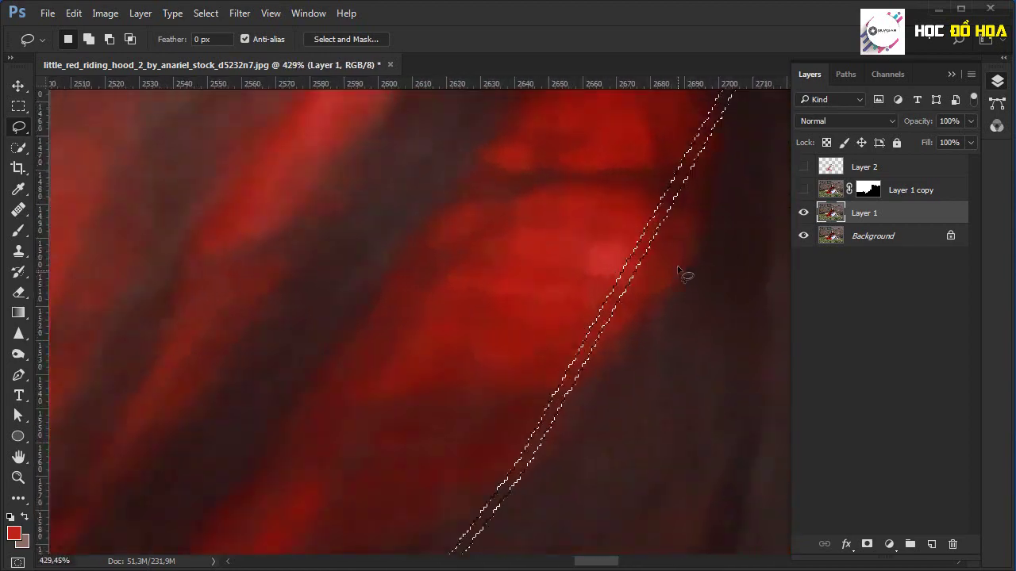
scroll(685, 274, "up", 2)
scroll(684, 274, "up", 1)
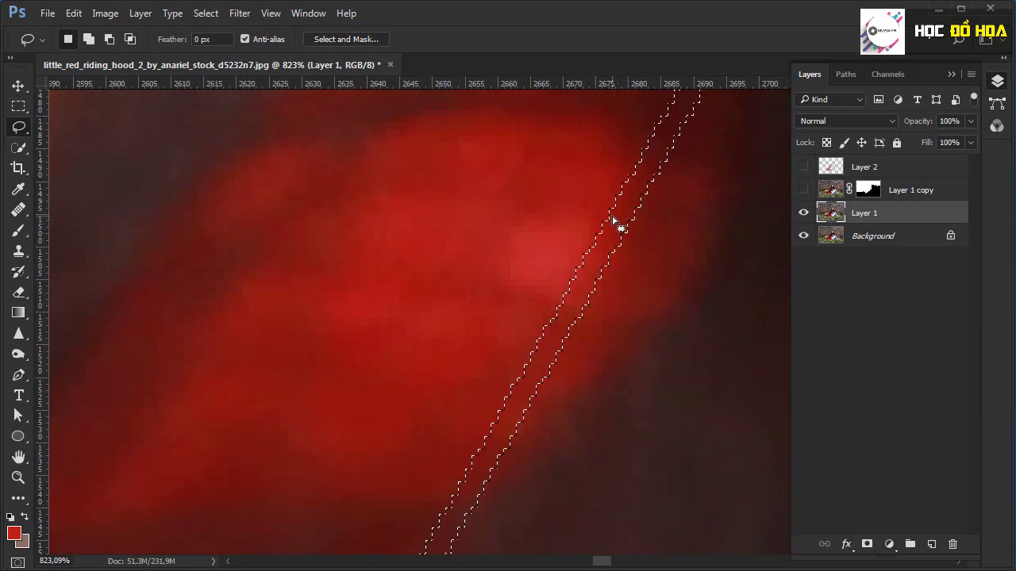
key("ctrl+z")
scroll(534, 230, "down", 3)
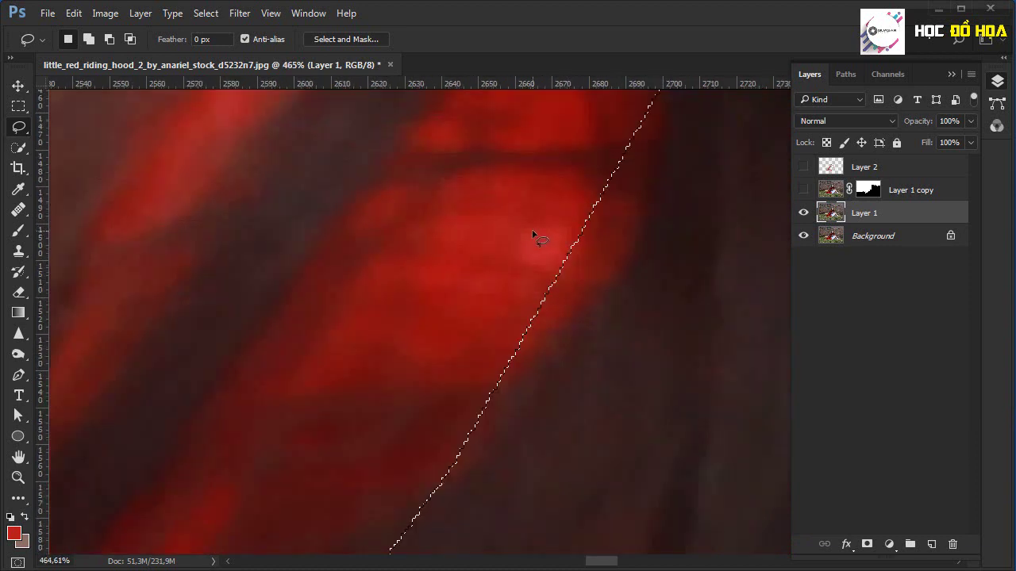
scroll(533, 230, "down", 3)
scroll(536, 232, "down", 3)
scroll(540, 235, "down", 2)
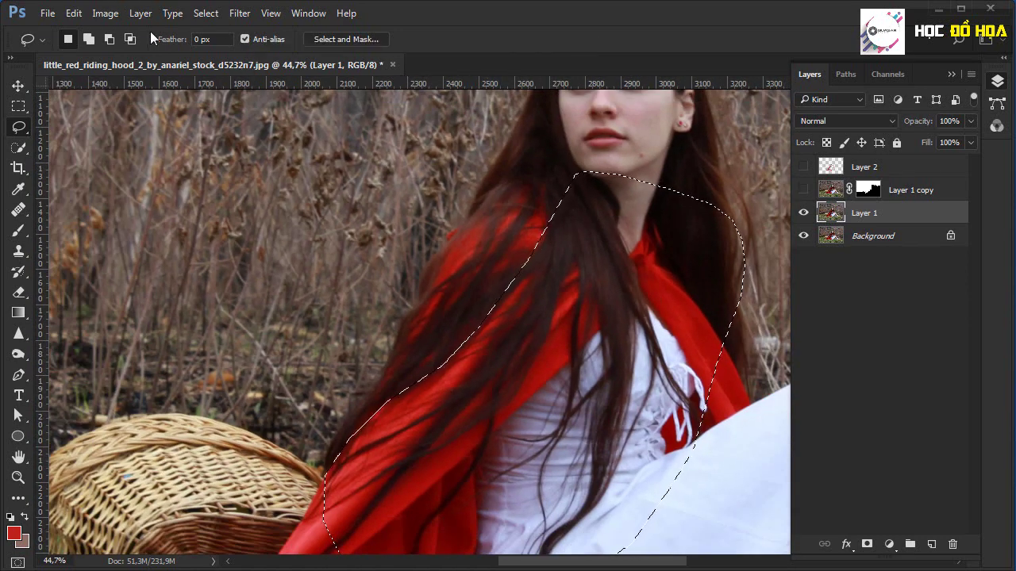
left_click(205, 14)
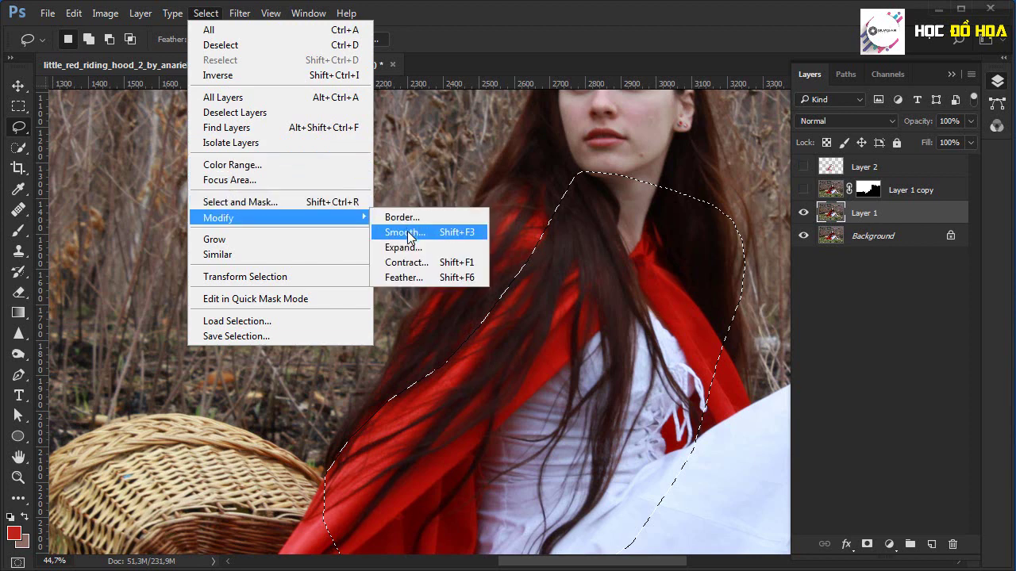
left_click(405, 232)
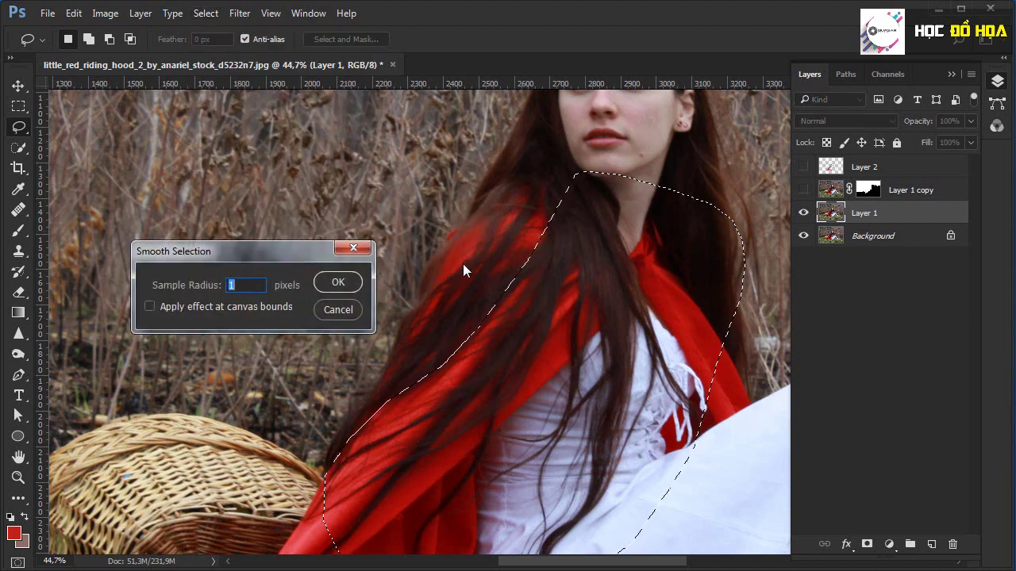
left_click_drag(301, 258, 280, 210)
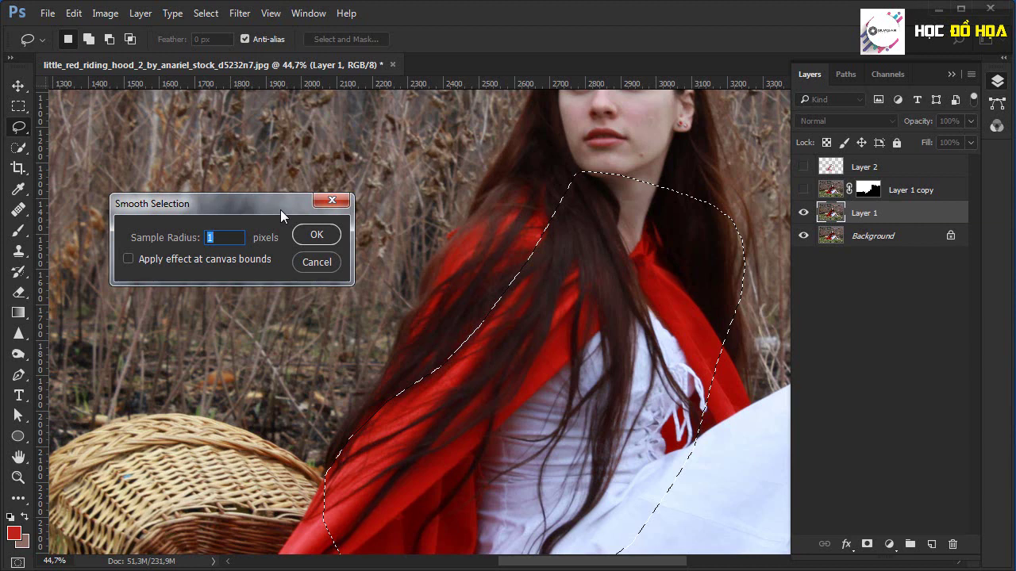
left_click_drag(280, 210, 281, 209)
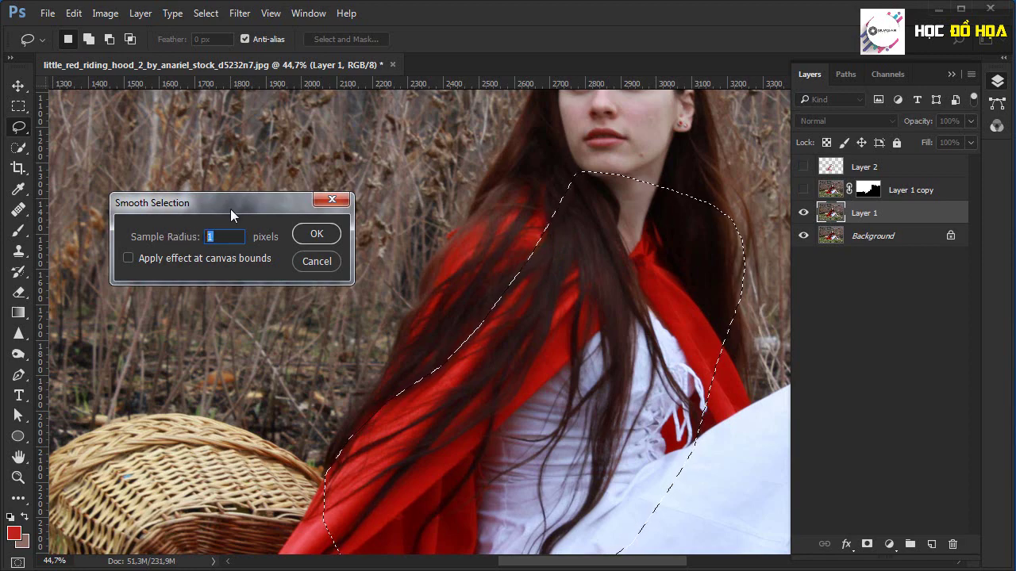
left_click_drag(230, 209, 301, 196)
key("Return")
scroll(494, 211, "up", 10)
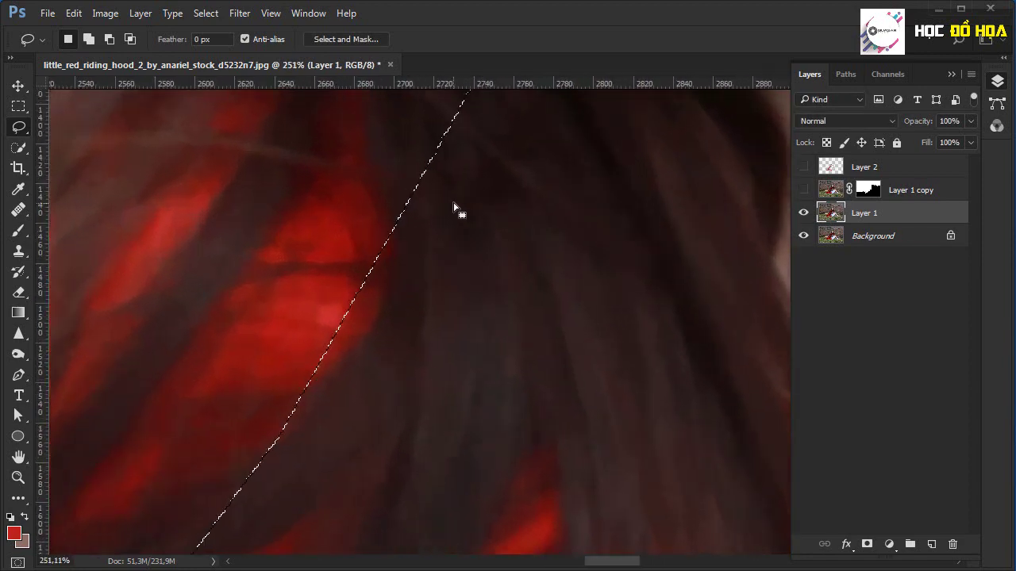
scroll(466, 209, "down", 3)
scroll(468, 208, "down", 3)
scroll(546, 258, "down", 2)
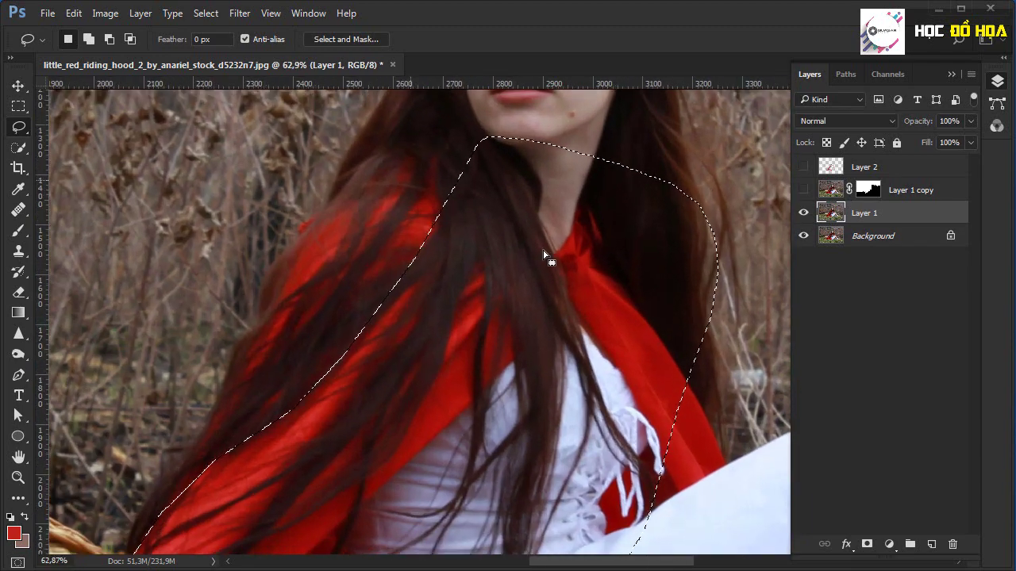
scroll(546, 257, "up", 1)
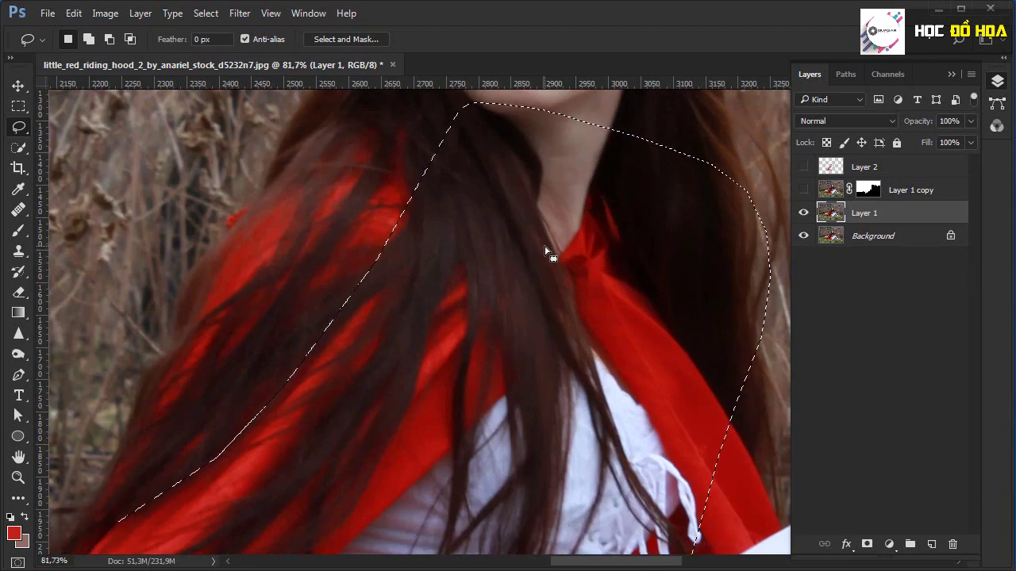
Expand the selection by 10 pixels, then undo the expansion.
left_click(205, 13)
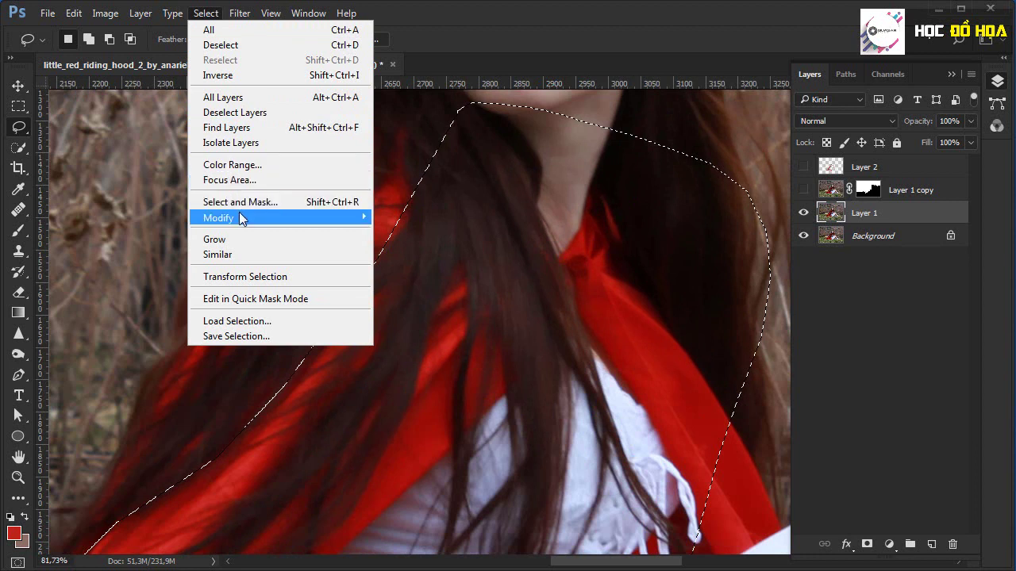
mouse_move(238, 218)
left_click(418, 252)
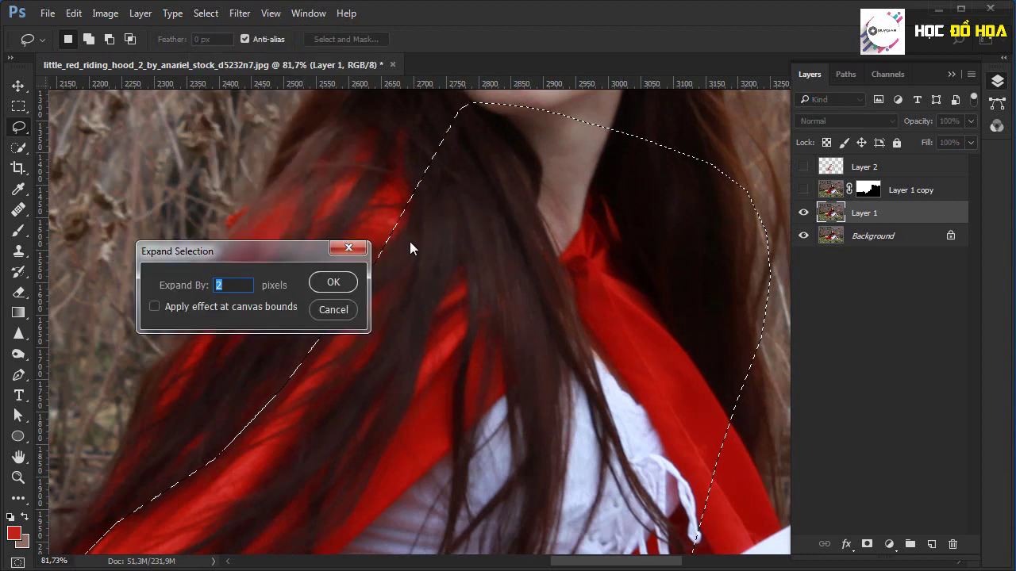
left_click_drag(252, 254, 546, 310)
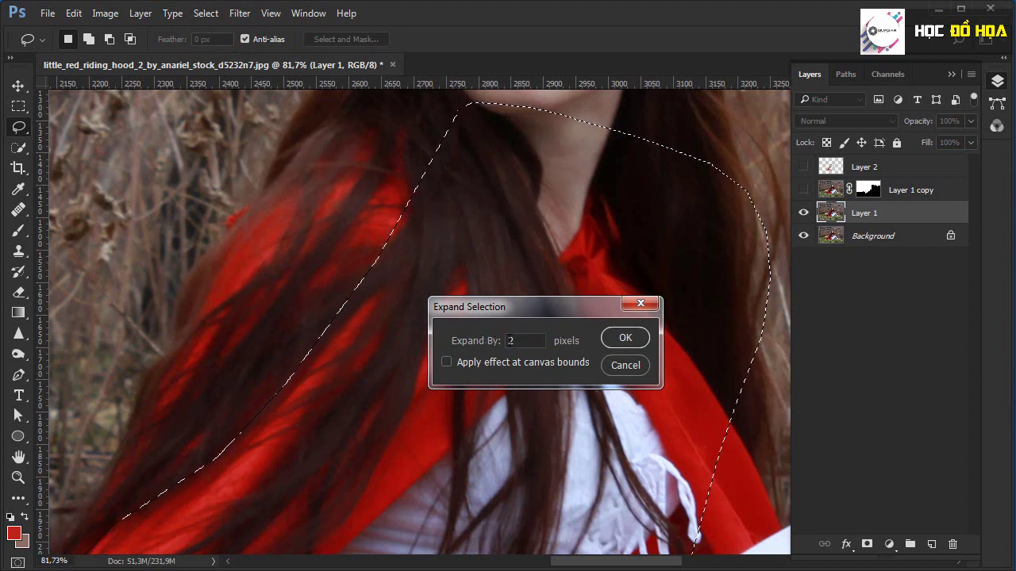
left_click(457, 347)
type("10")
left_click_drag(558, 303, 629, 256)
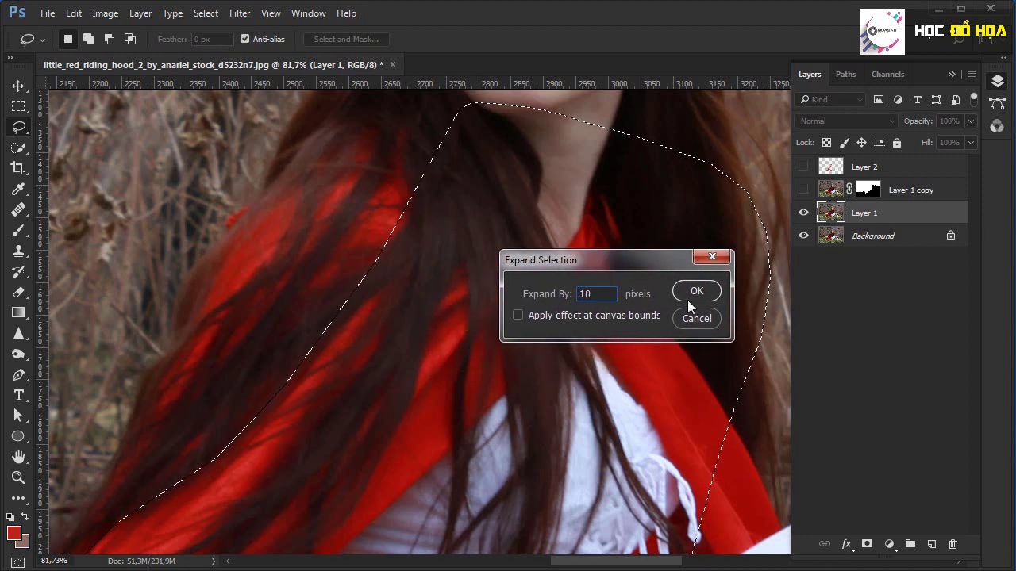
left_click(690, 292)
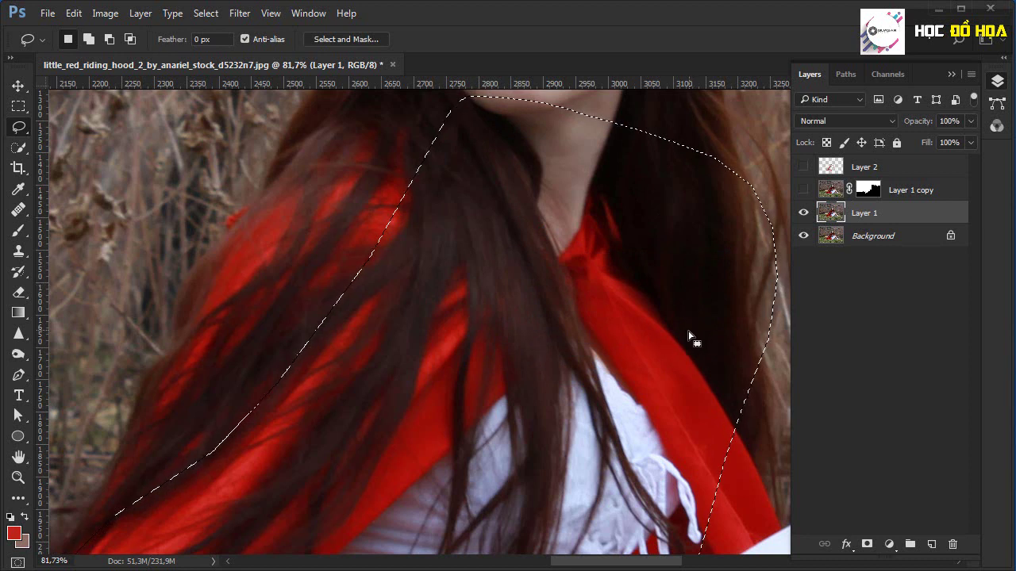
key("ctrl+z")
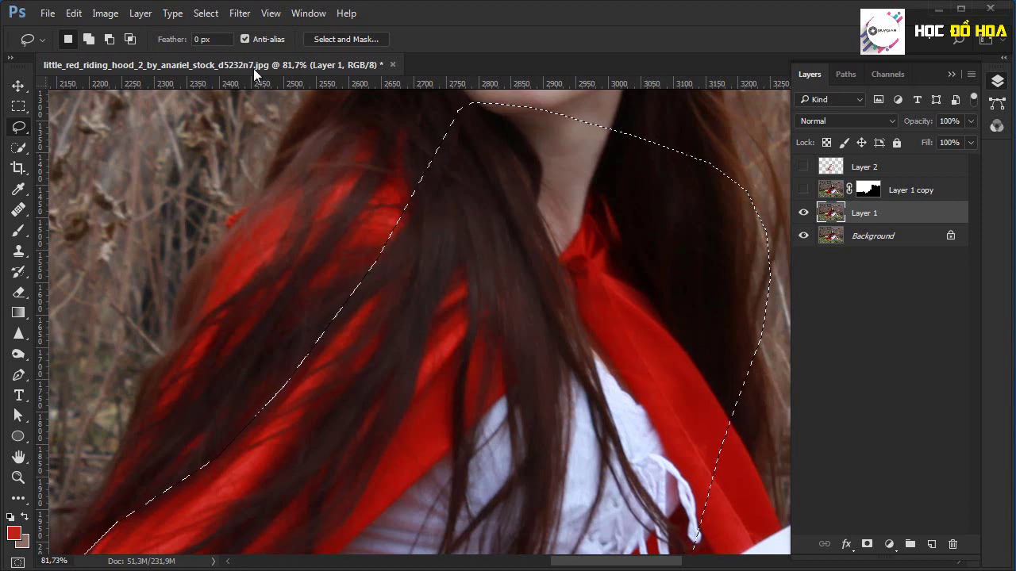
Contract the hair-and-cloak selection by 5 pixels.
left_click(204, 14)
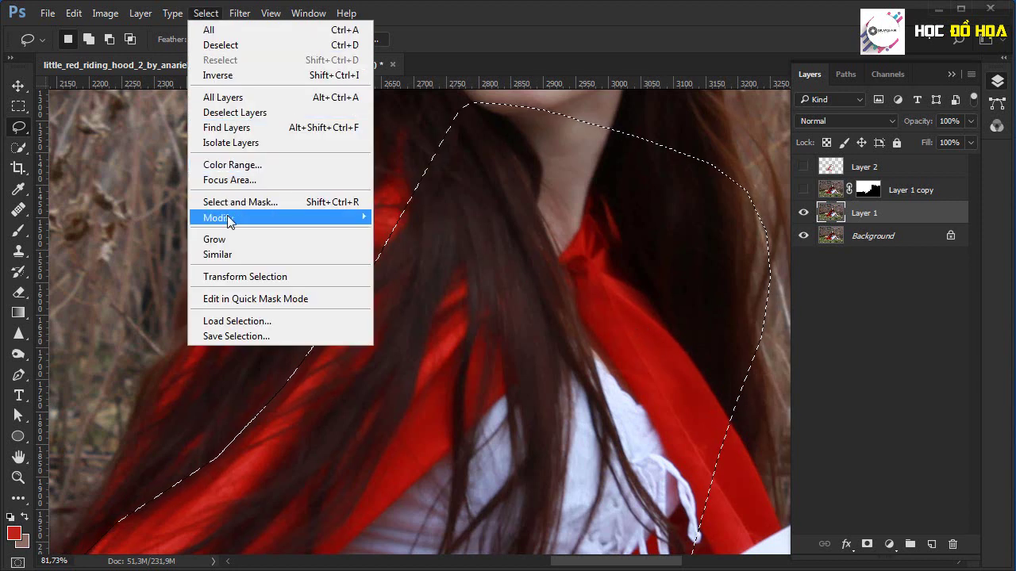
mouse_move(218, 217)
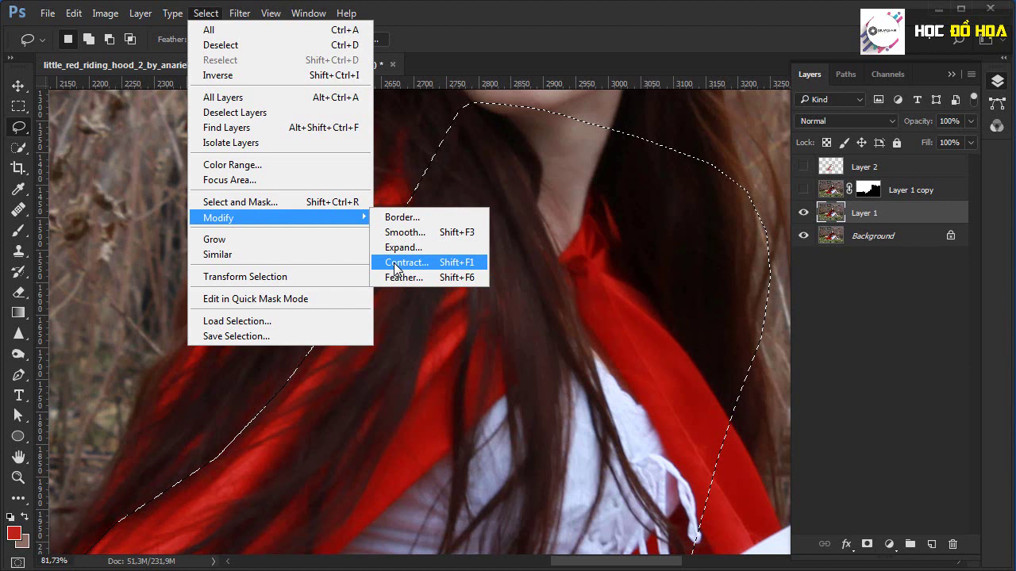
left_click(396, 263)
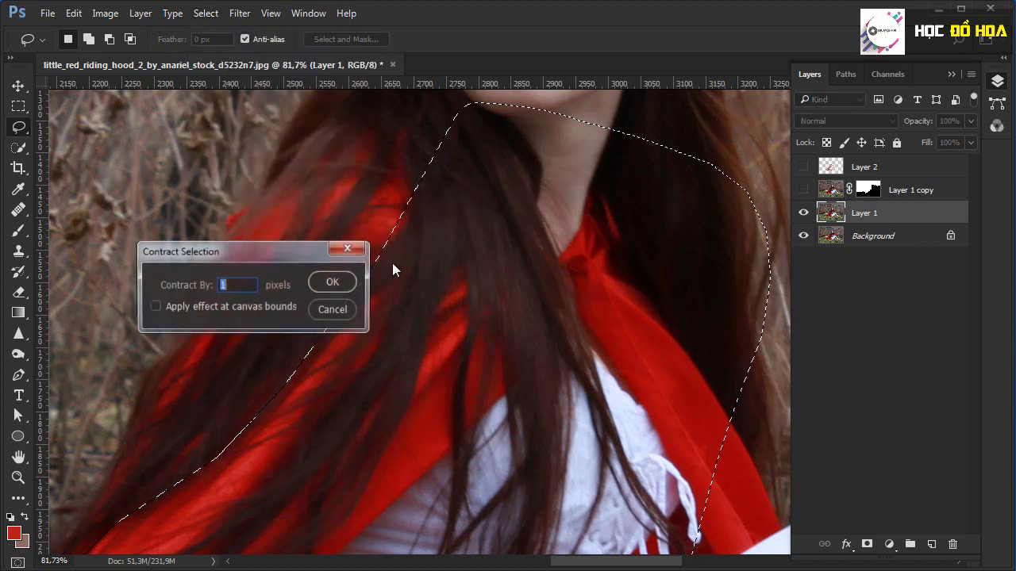
left_click(330, 283)
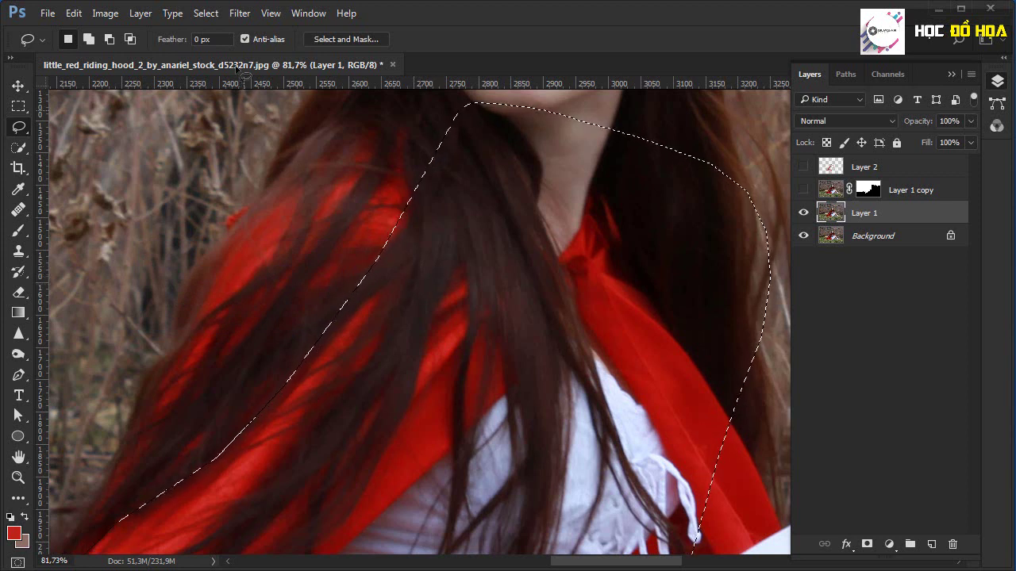
left_click(208, 13)
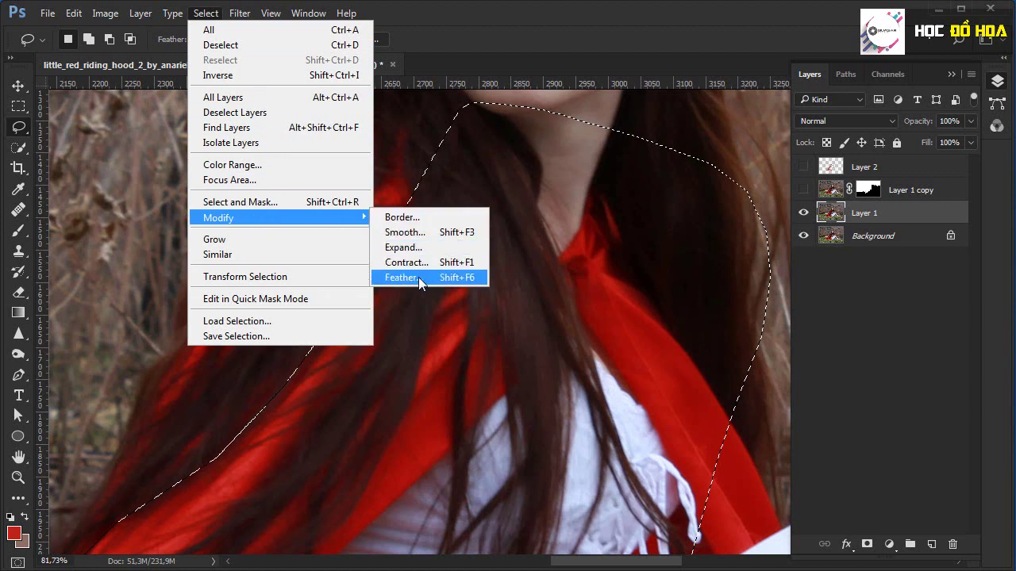
left_click(418, 277)
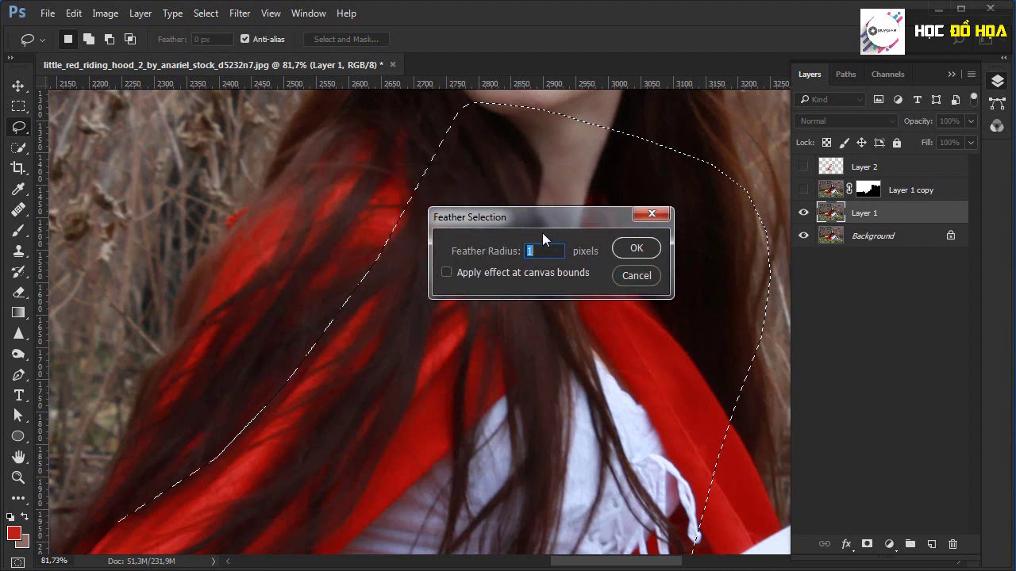
left_click_drag(527, 221, 558, 262)
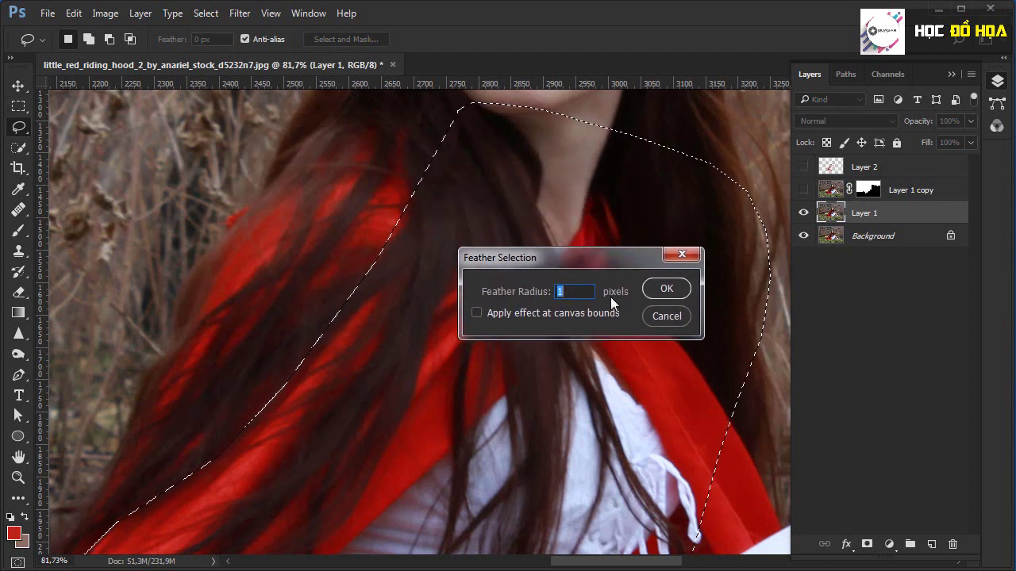
left_click(667, 316)
scroll(532, 292, "down", 3)
scroll(533, 291, "down", 1)
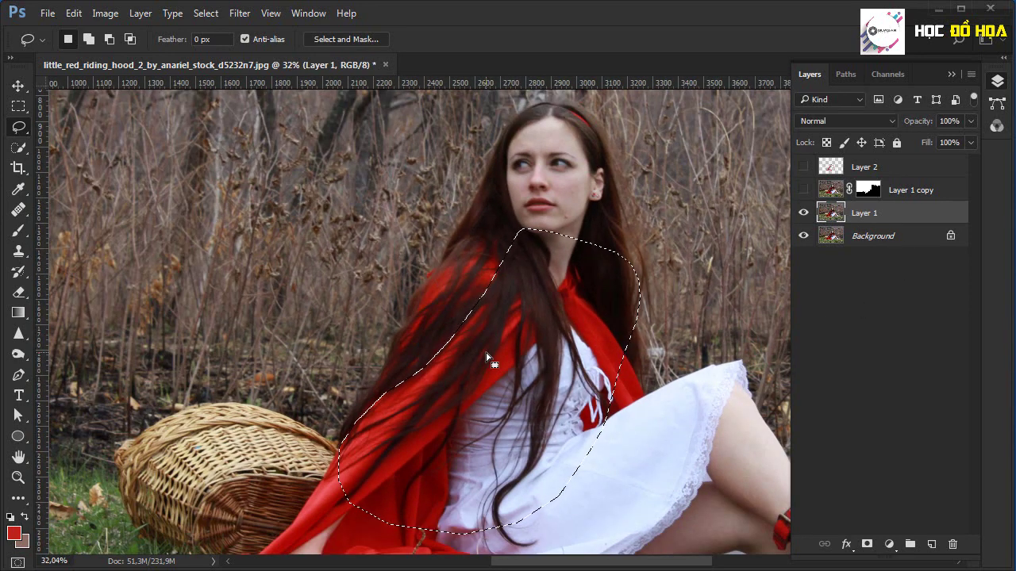
Copy the selected hair and cloak to a new Layer 3 and view it alone.
key("ctrl+j")
left_click(803, 236)
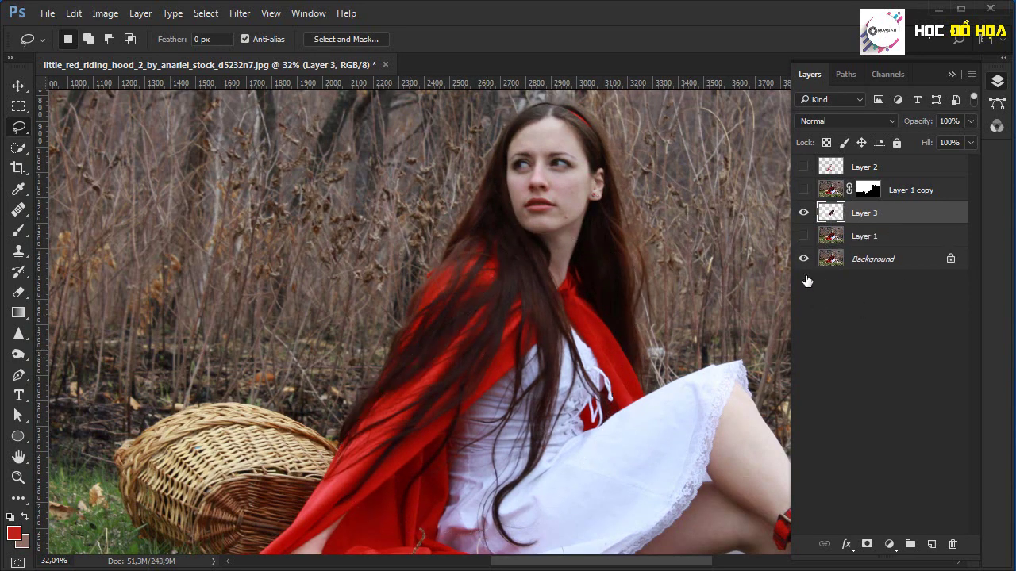
scroll(415, 408, "up", 1)
scroll(415, 407, "up", 1)
scroll(454, 370, "up", 2)
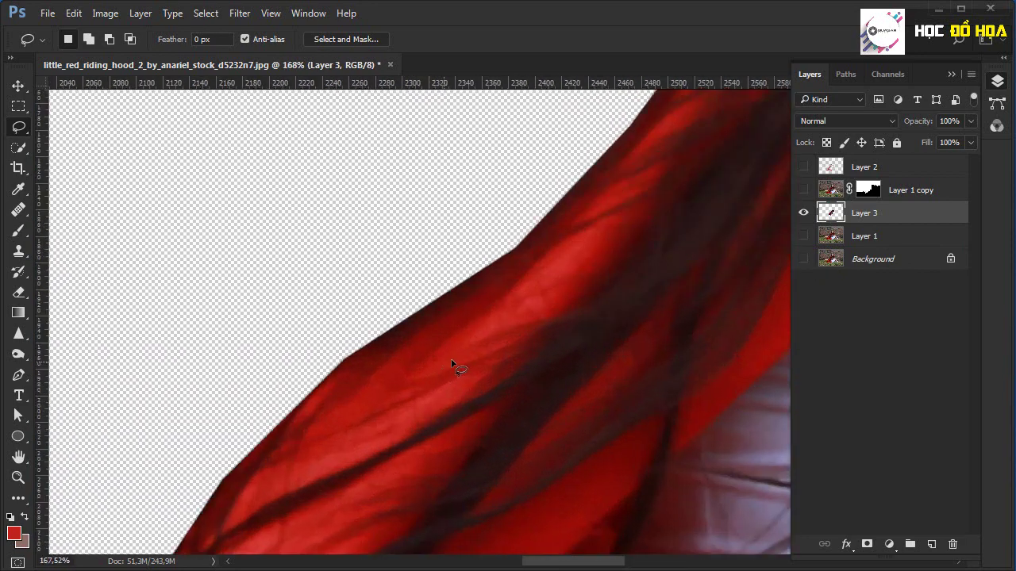
scroll(408, 312, "up", 2)
scroll(409, 311, "down", 2)
scroll(404, 302, "down", 2)
scroll(558, 301, "down", 2)
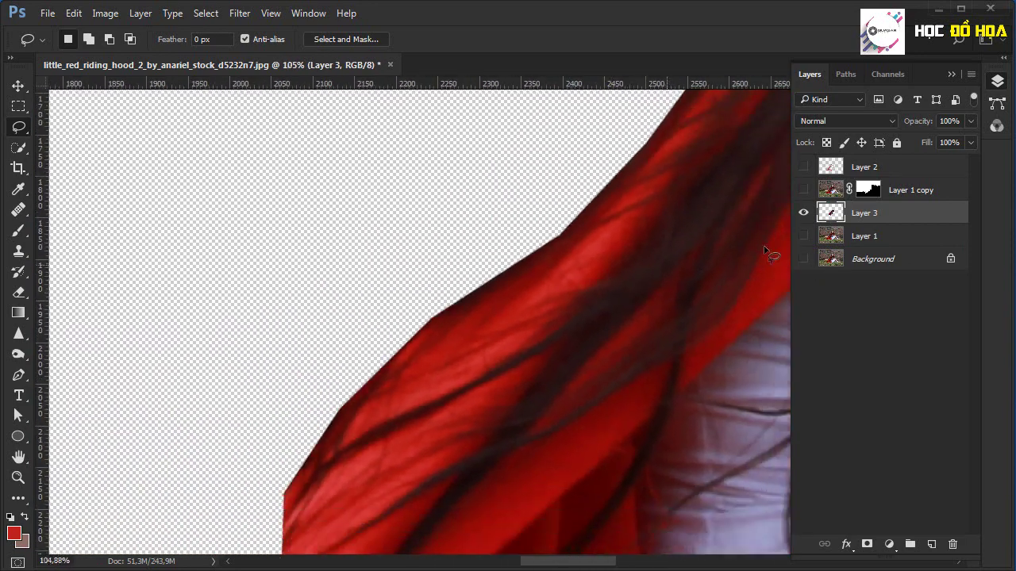
Show Layer 1 and Background, select Layer 1, and load Layer 3's outline as a selection.
left_click(803, 236)
left_click(803, 259)
left_click(828, 244)
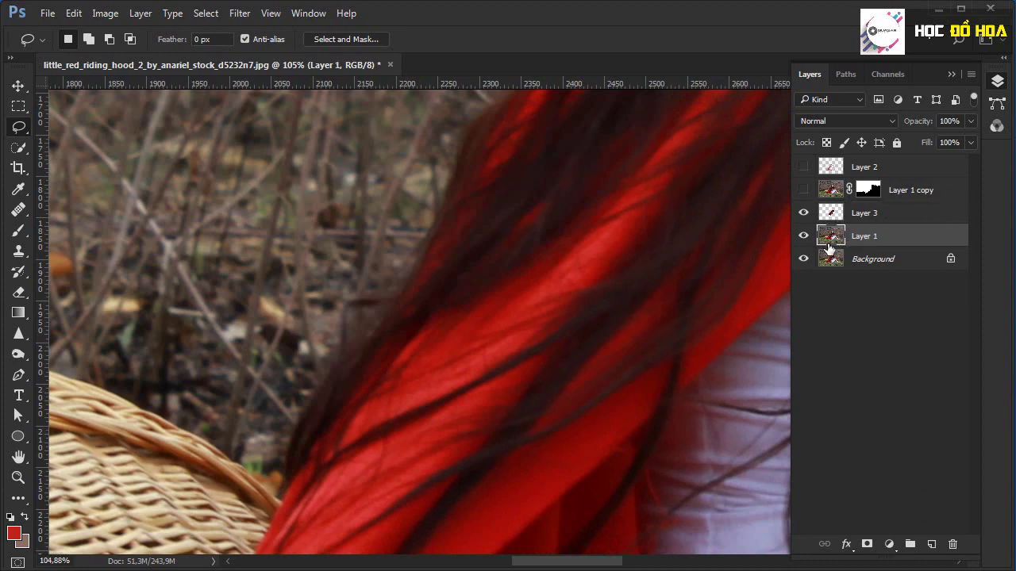
left_click(832, 214, "ctrl")
scroll(556, 325, "down", 2)
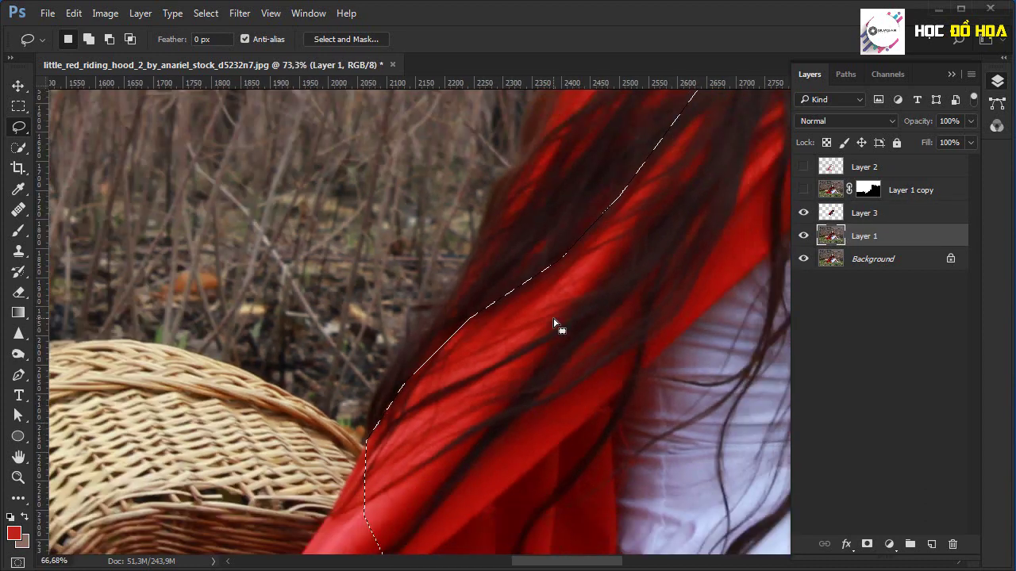
scroll(732, 267, "down", 2)
scroll(279, 80, "down", 1)
Feather the selection by 50 pixels and copy it to a new Layer 4.
left_click(216, 21)
mouse_move(219, 218)
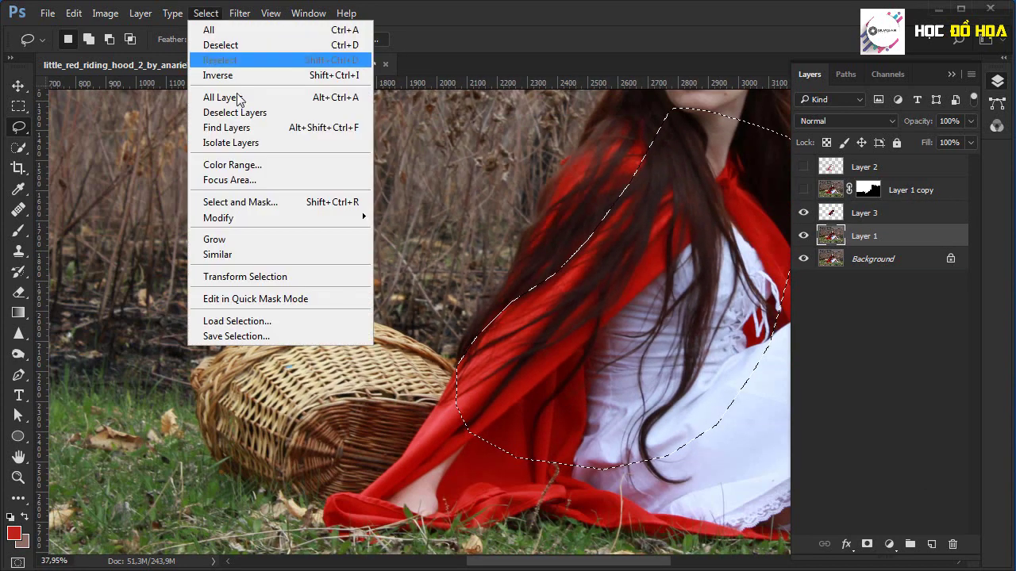
left_click(401, 278)
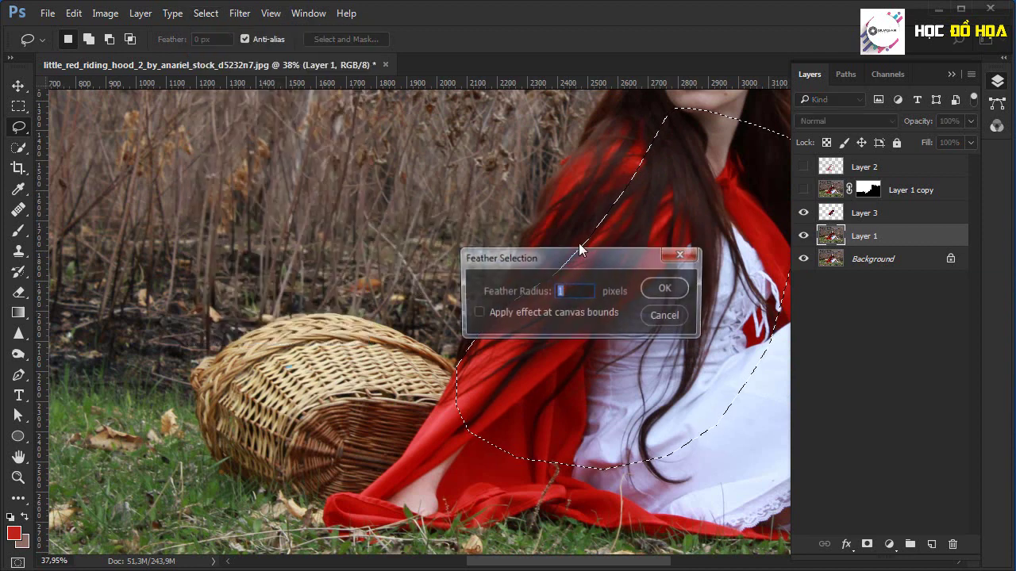
type("50")
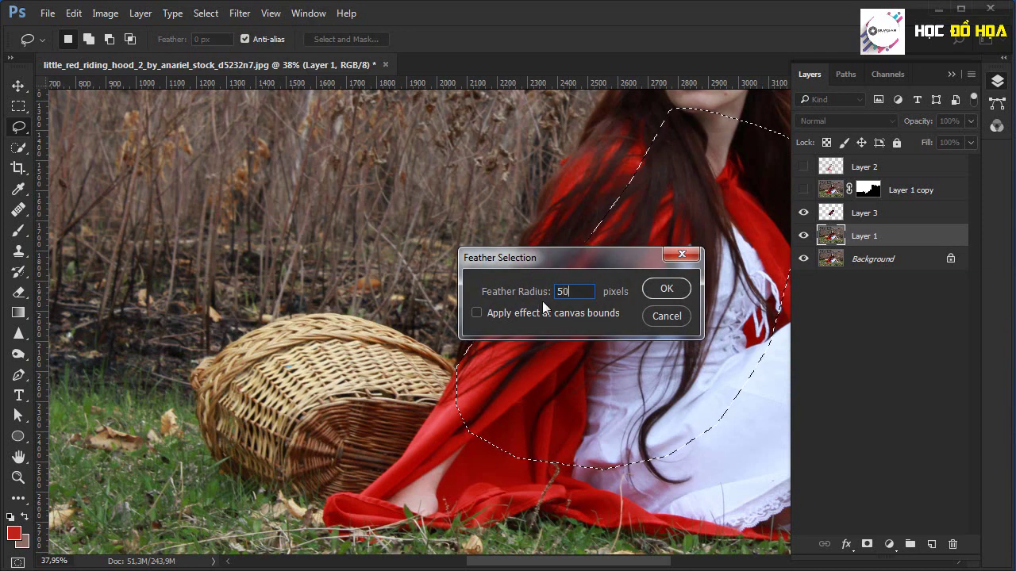
left_click(667, 289)
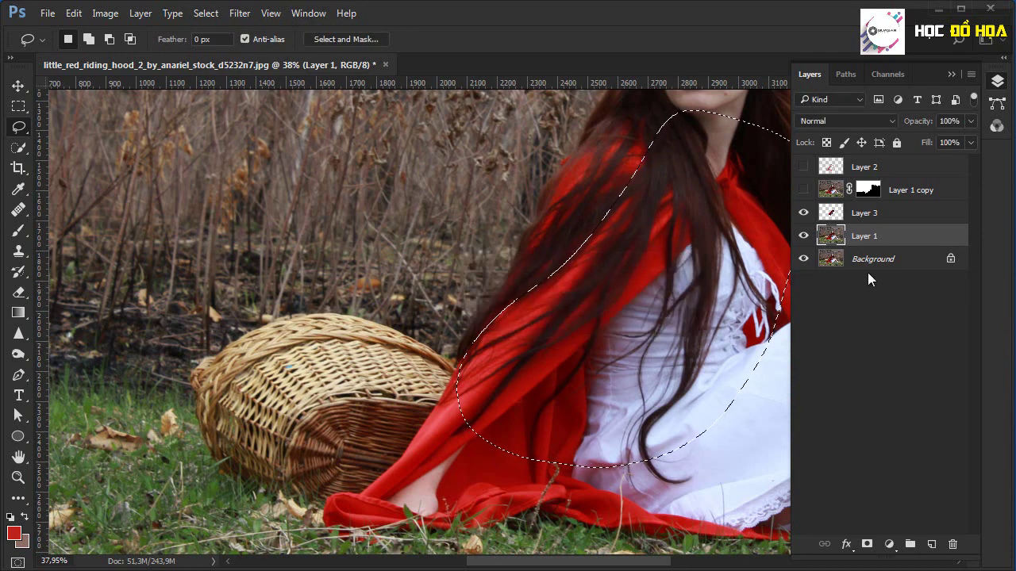
key("ctrl+j")
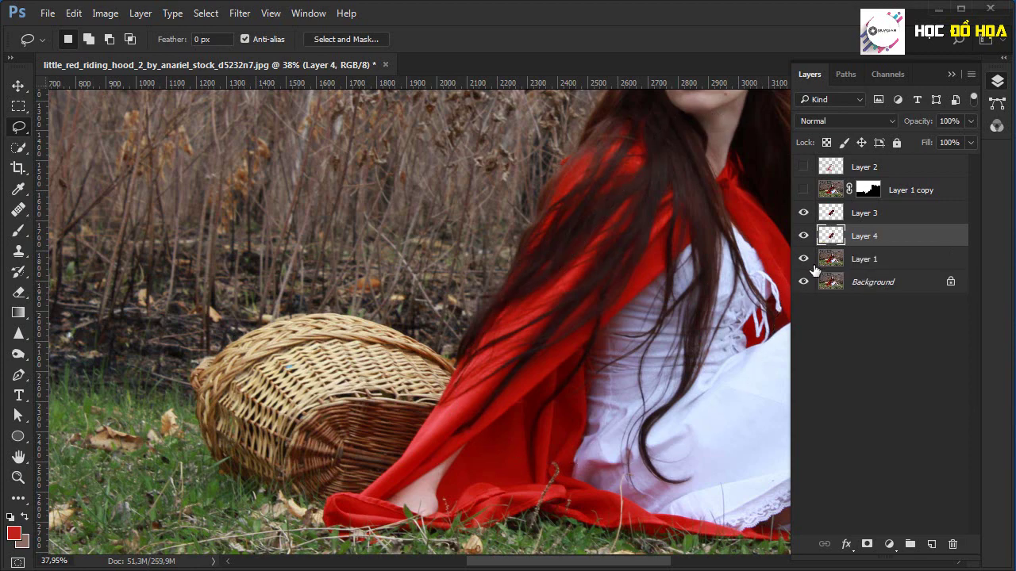
Toggle layer visibility to compare Layer 4's feathered cut-out with Layer 3's hard edges.
left_click(803, 259)
left_click(804, 282)
left_click(804, 212)
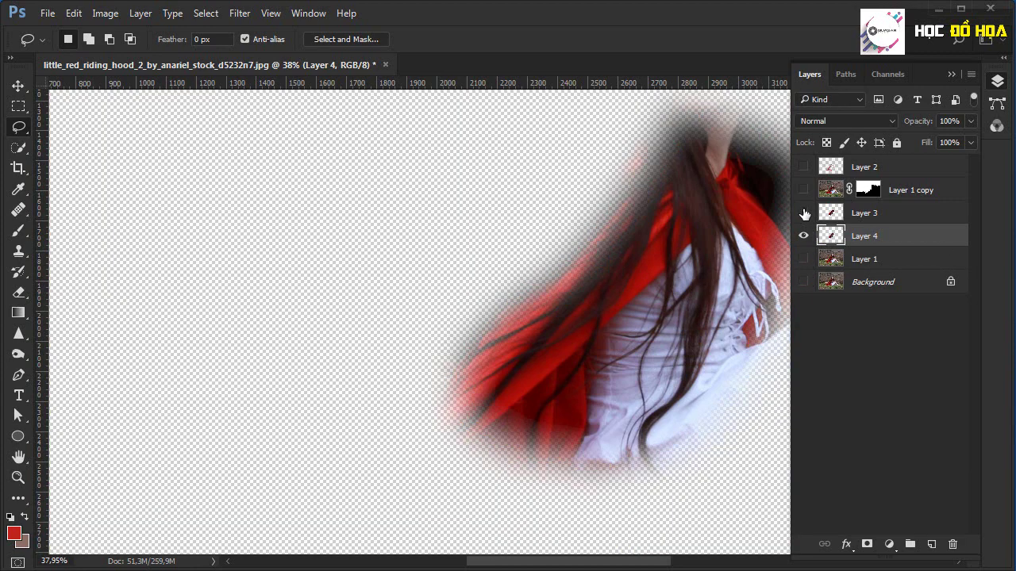
left_click(803, 236)
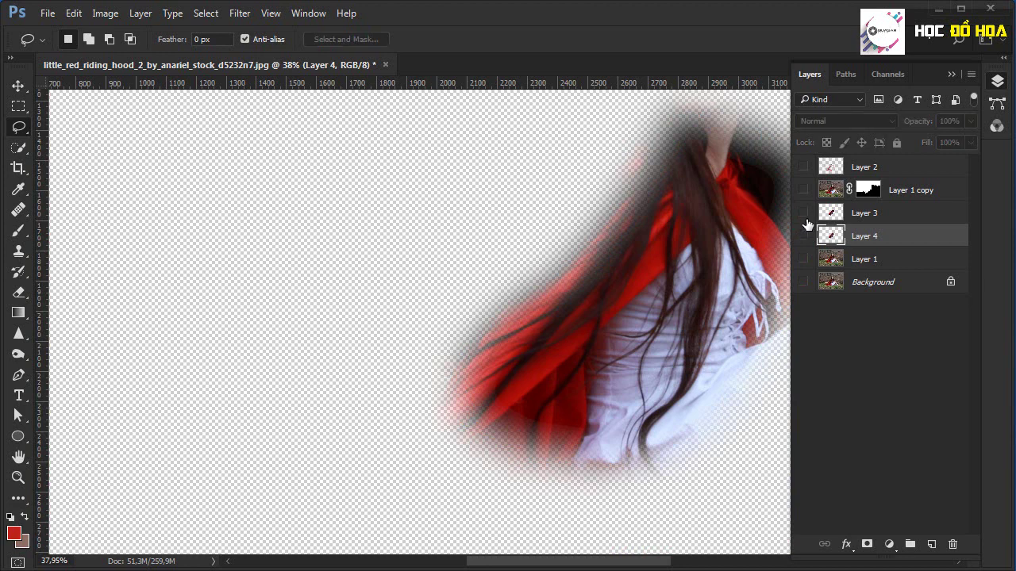
left_click(804, 213)
scroll(561, 288, "up", 5)
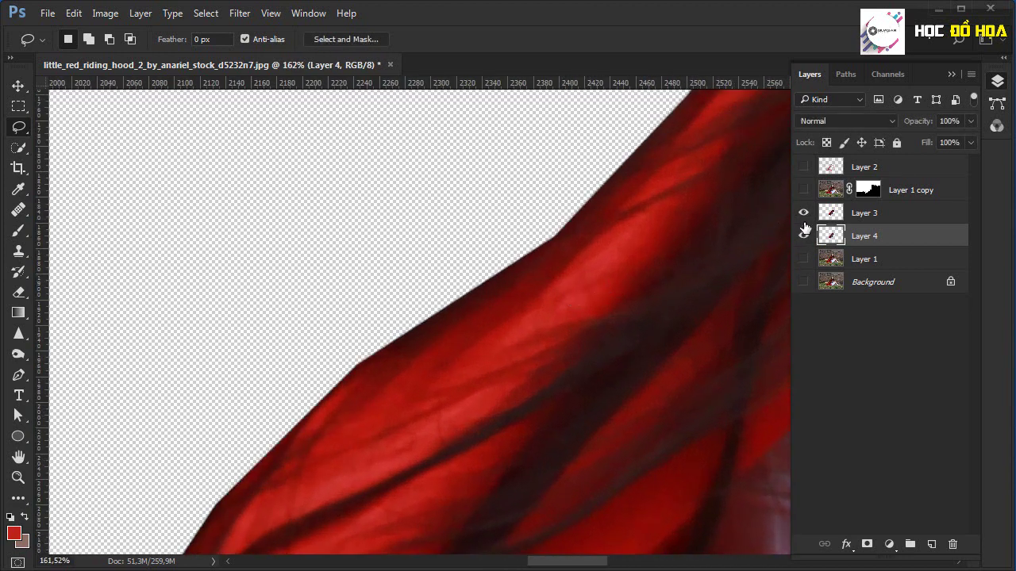
left_click(803, 236)
left_click(803, 213)
scroll(629, 280, "down", 1)
scroll(628, 281, "down", 3)
scroll(629, 281, "down", 2)
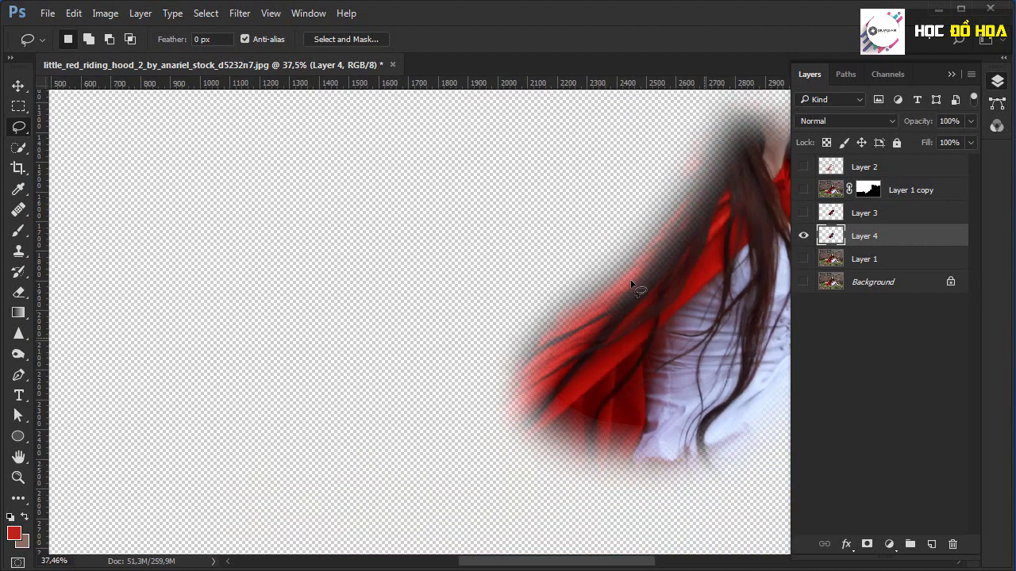
scroll(632, 337, "up", 2)
scroll(632, 337, "up", 3)
scroll(638, 342, "up", 2)
mouse_move(627, 273)
left_mouse_down()
mouse_move(537, 315)
mouse_move(433, 442)
mouse_move(476, 427)
left_mouse_up()
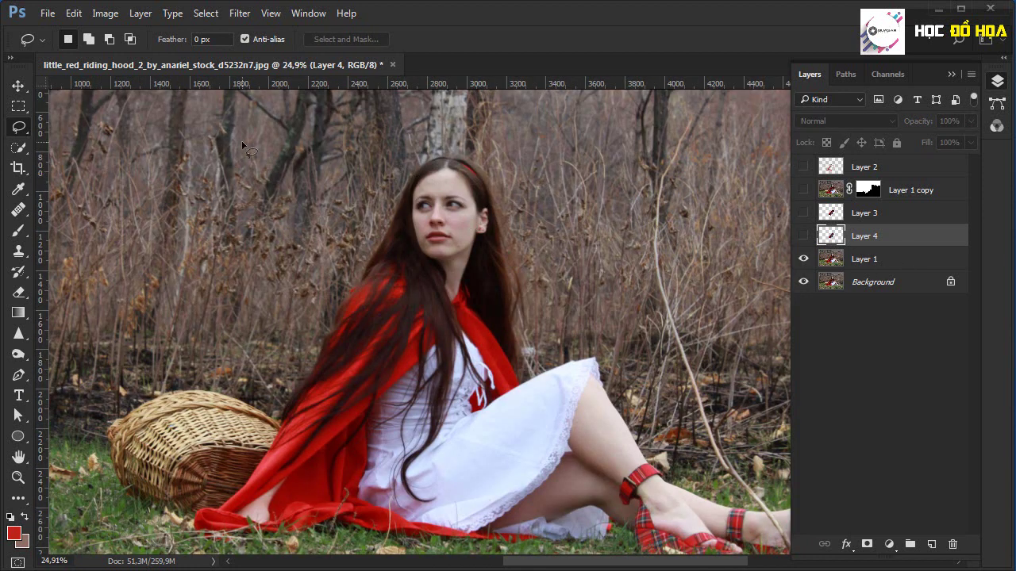
Switch from Quick Selection to the Magic Wand tool via the toolbar flyout.
left_click(18, 148)
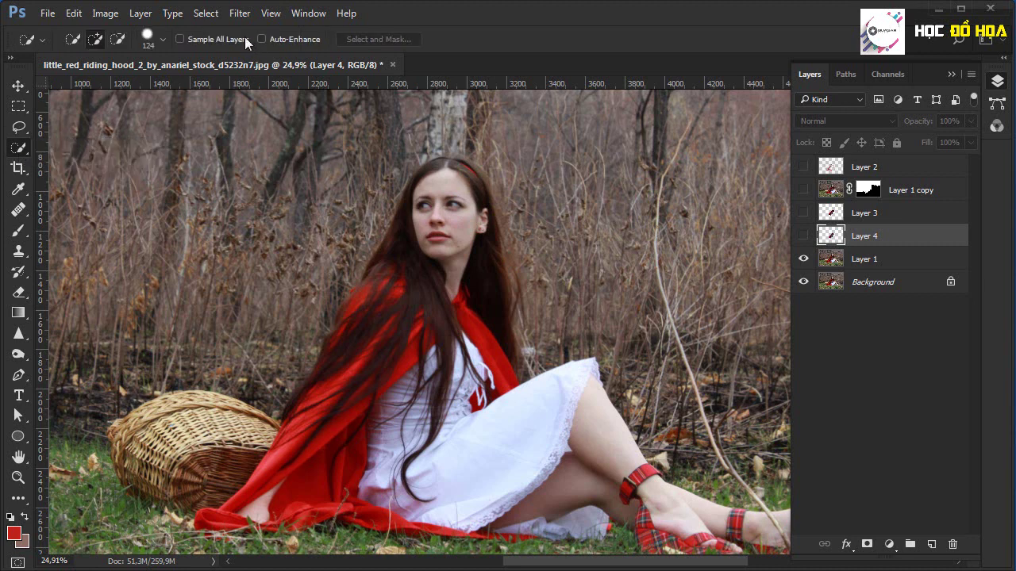
left_click(206, 14)
key("Escape")
right_click(19, 147)
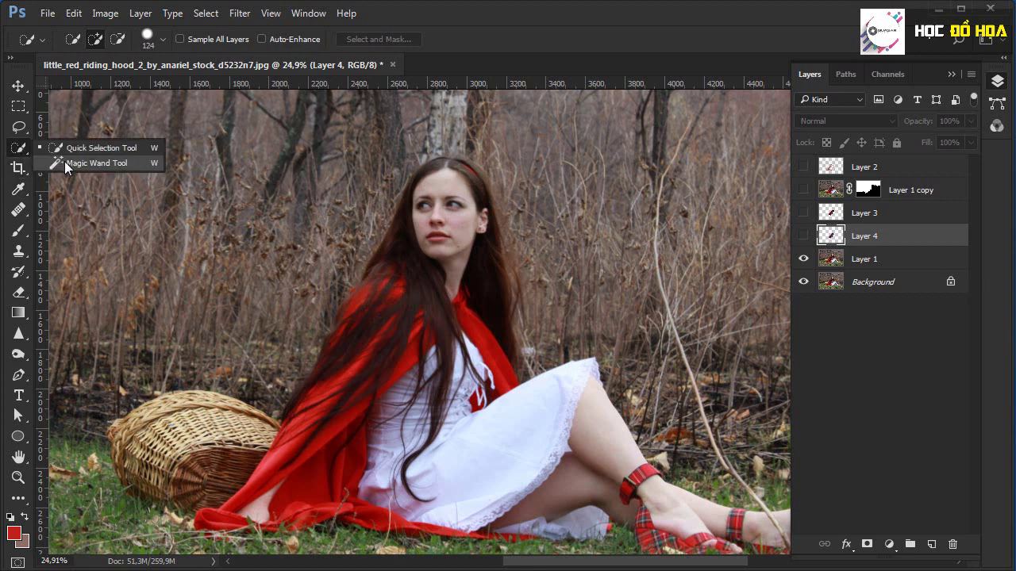
left_click(65, 161)
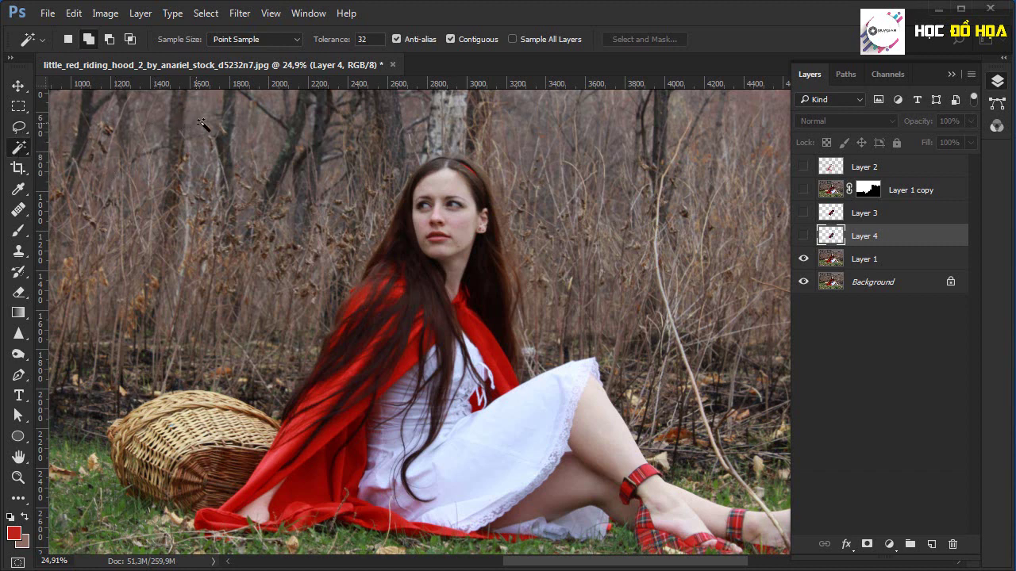
Magic-wand a patch of the red cloak, then make a new selection on the hair strands.
left_click(329, 492)
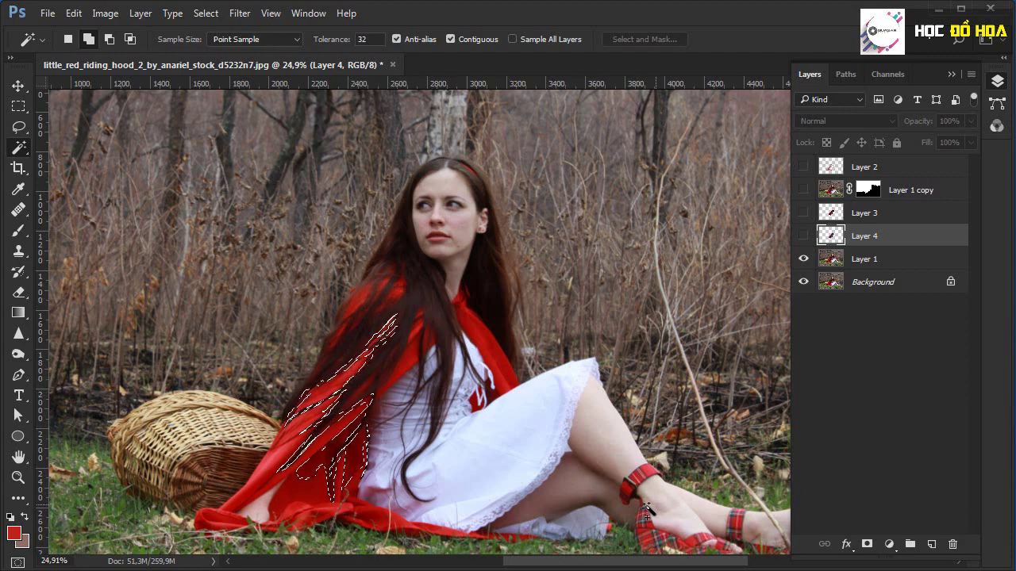
scroll(601, 459, "down", 1)
scroll(602, 458, "down", 2)
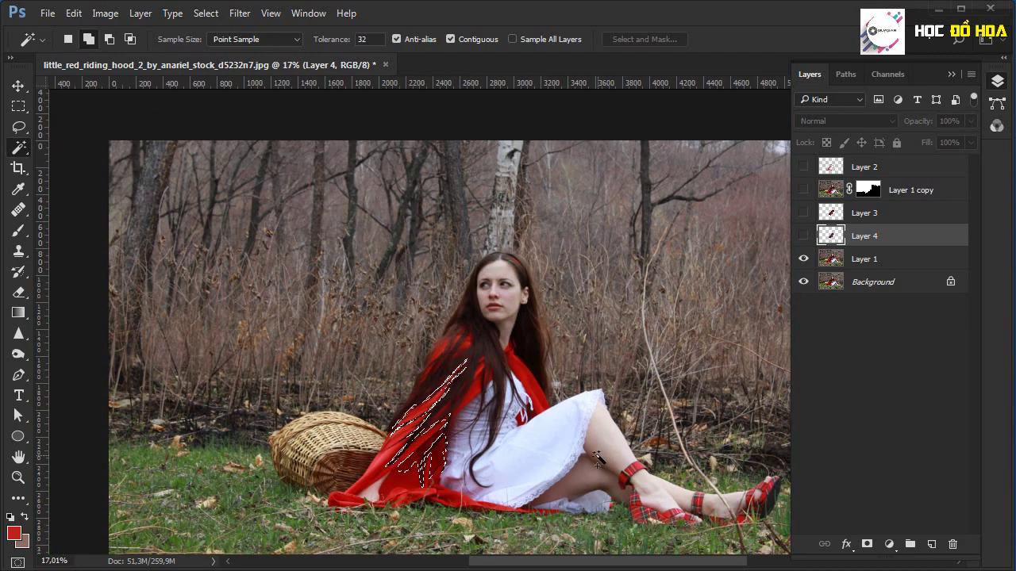
scroll(454, 441, "up", 3)
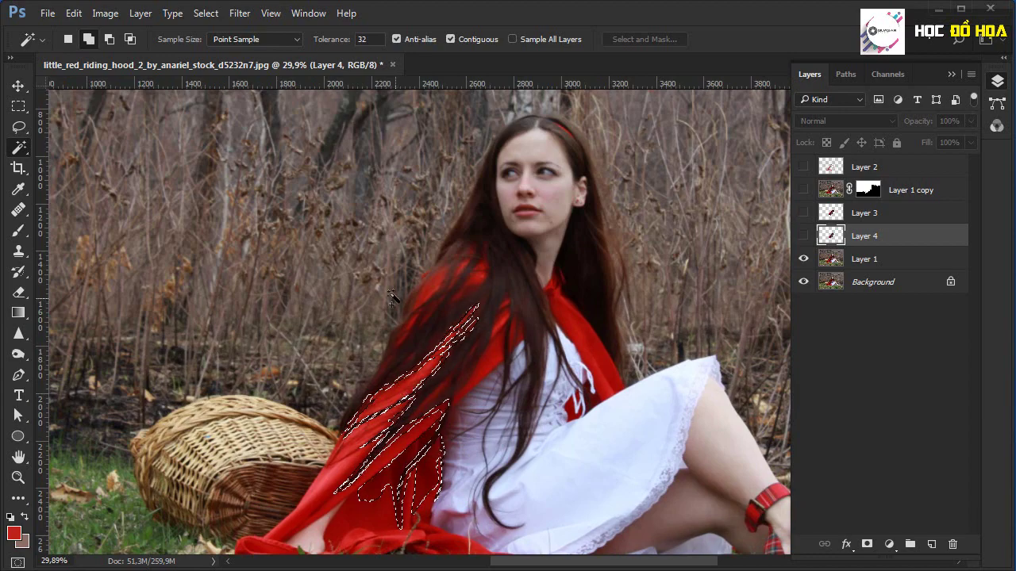
left_click(205, 13)
key("Escape")
scroll(340, 178, "down", 2)
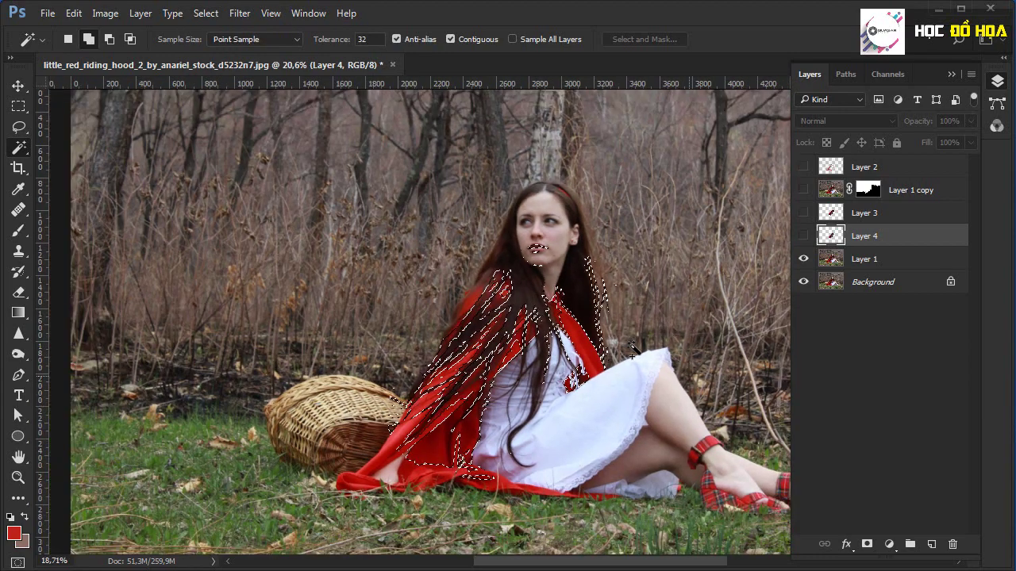
scroll(340, 178, "up", 3)
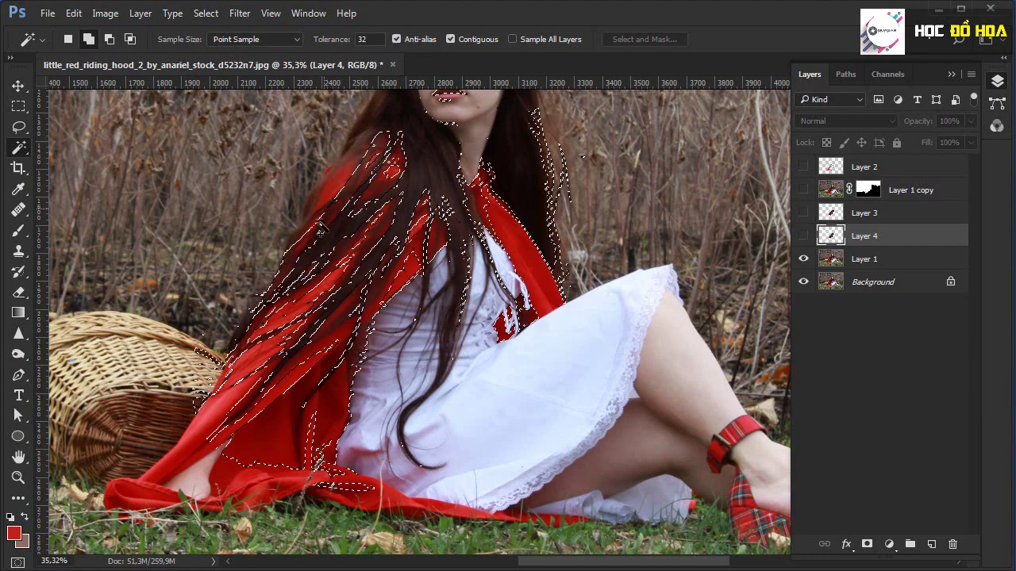
scroll(624, 403, "down", 3)
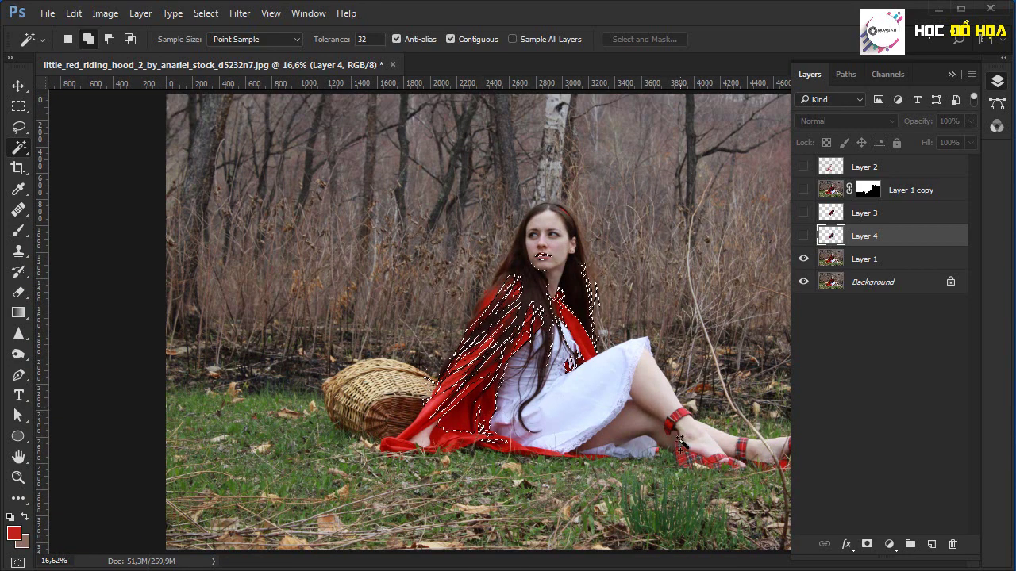
left_click(479, 397)
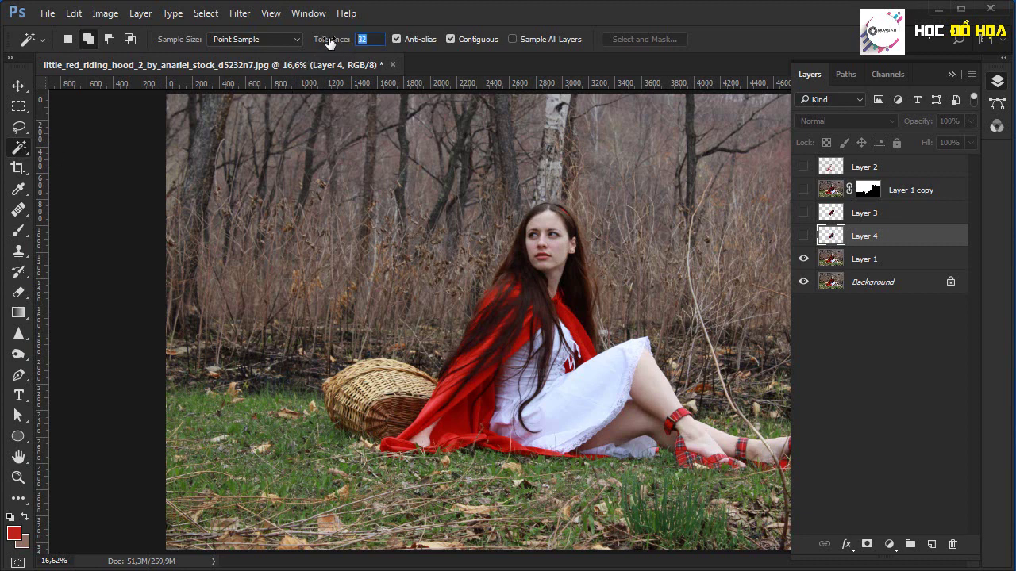
Set Magic Wand tolerance to 50, select the red cape, and grow the selection.
type("50")
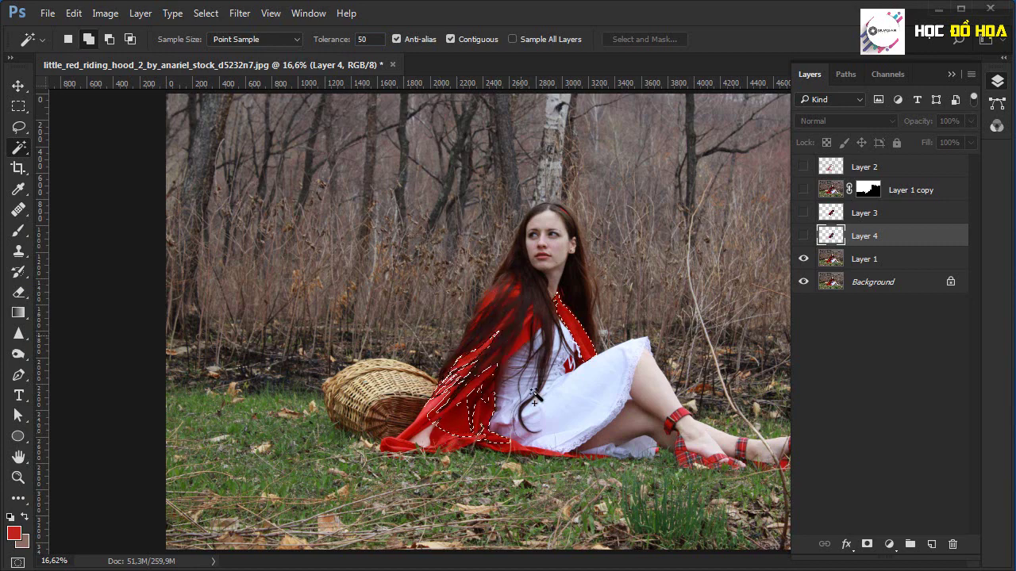
left_click(449, 445)
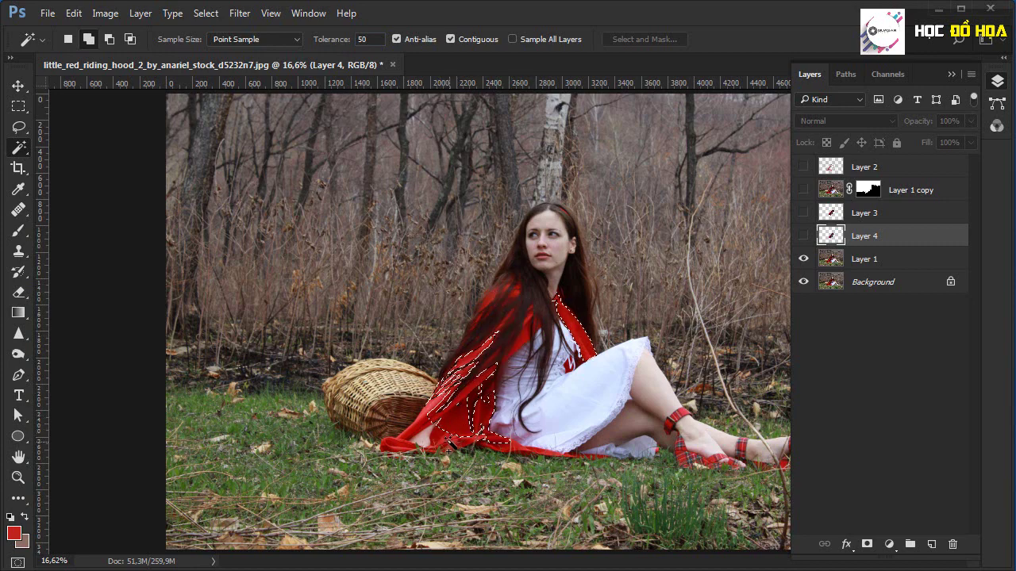
right_click(485, 371)
left_click(524, 568)
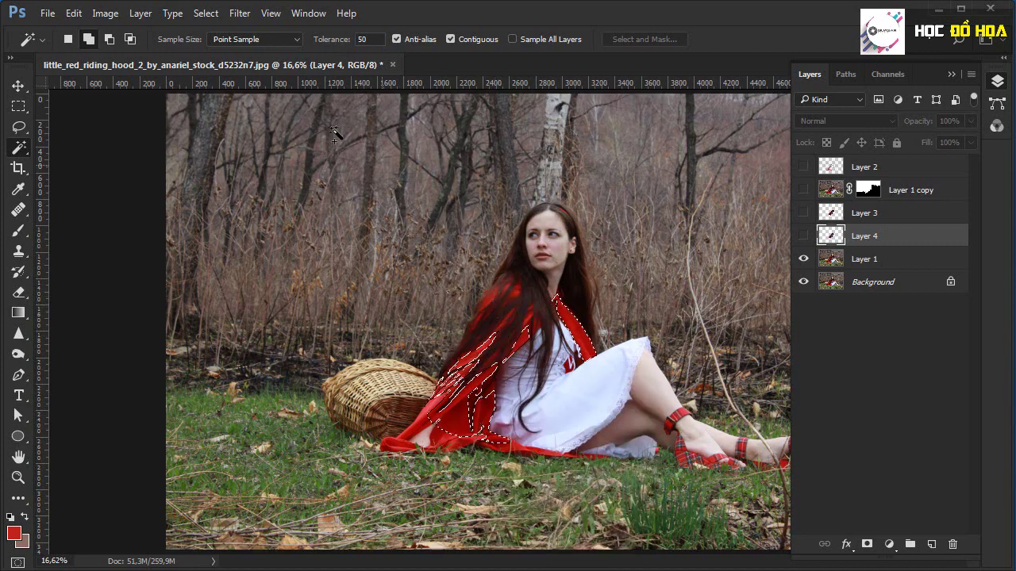
left_click(205, 13)
left_click(224, 240)
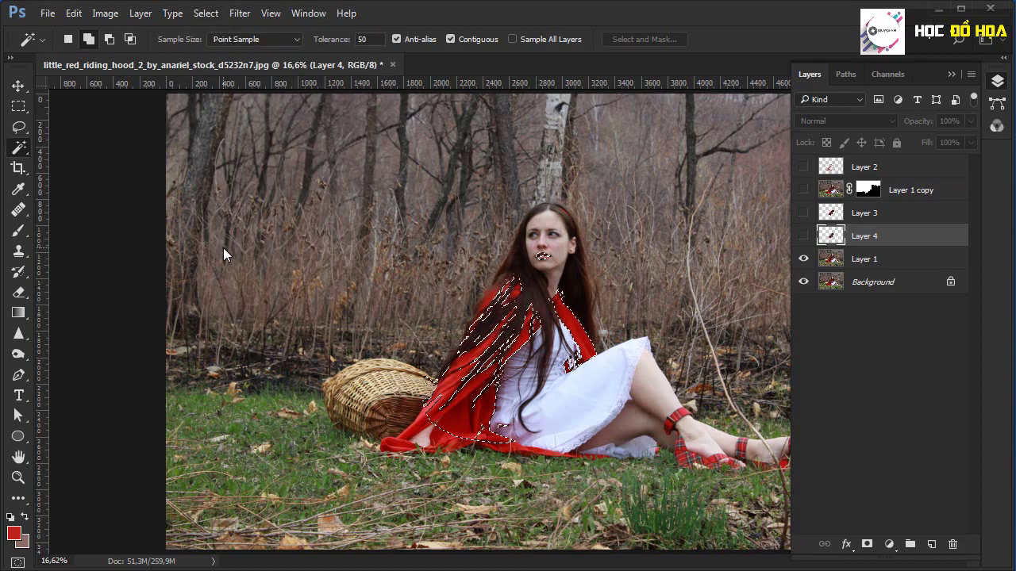
Inspect the grown cape selection down to the legs, then deselect it.
scroll(592, 318, "up", 3)
scroll(544, 294, "up", 3)
scroll(544, 294, "up", 1)
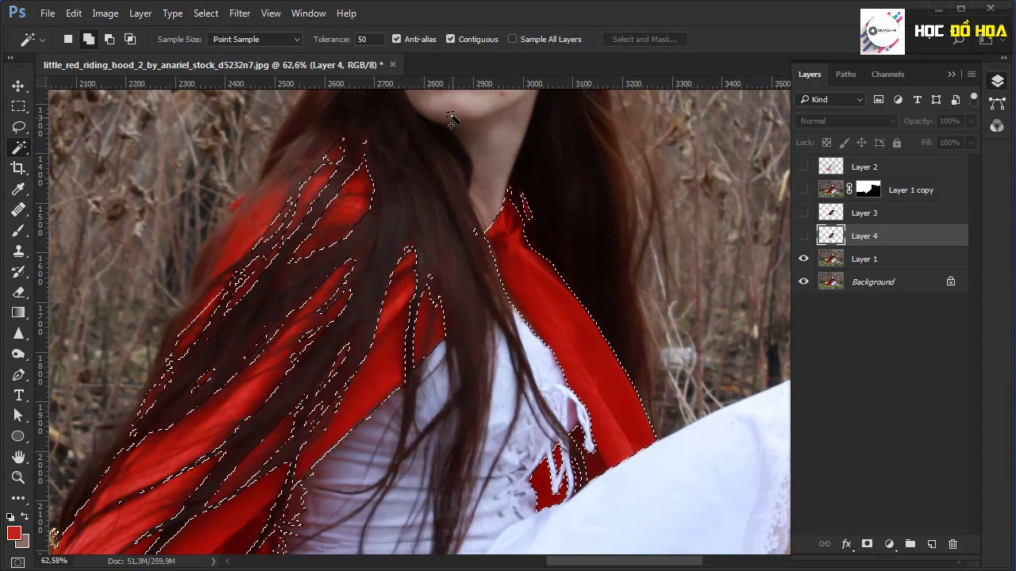
mouse_move(600, 382)
left_mouse_down()
mouse_move(369, 306)
mouse_move(323, 272)
left_mouse_up()
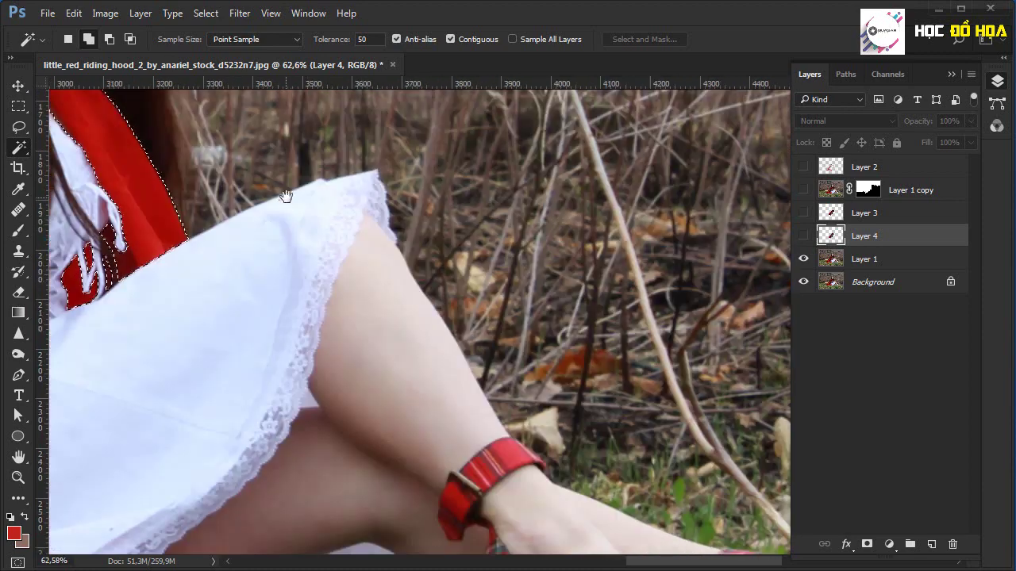
scroll(380, 266, "down", 3)
key("ctrl+d")
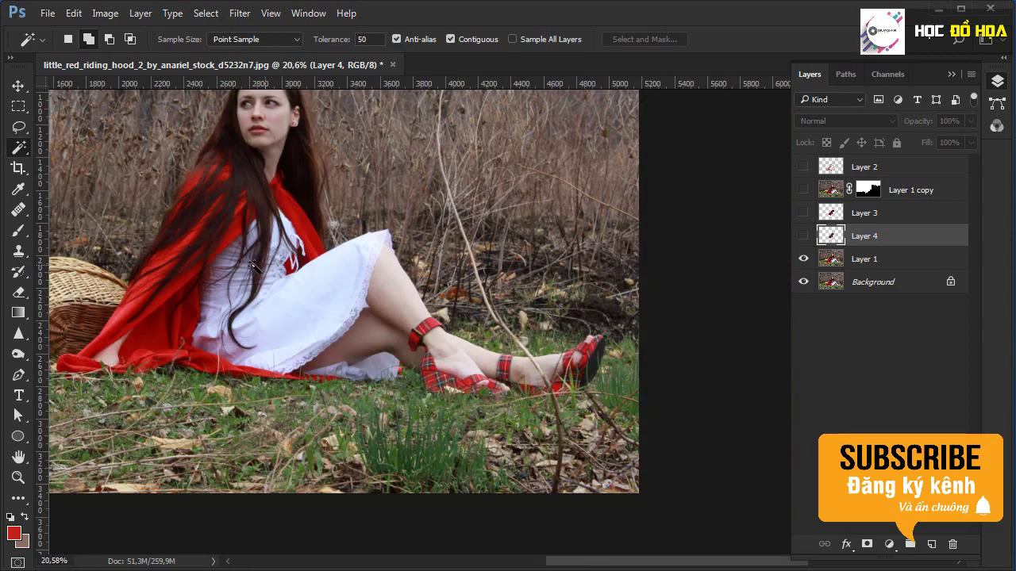
scroll(255, 265, "up", 2)
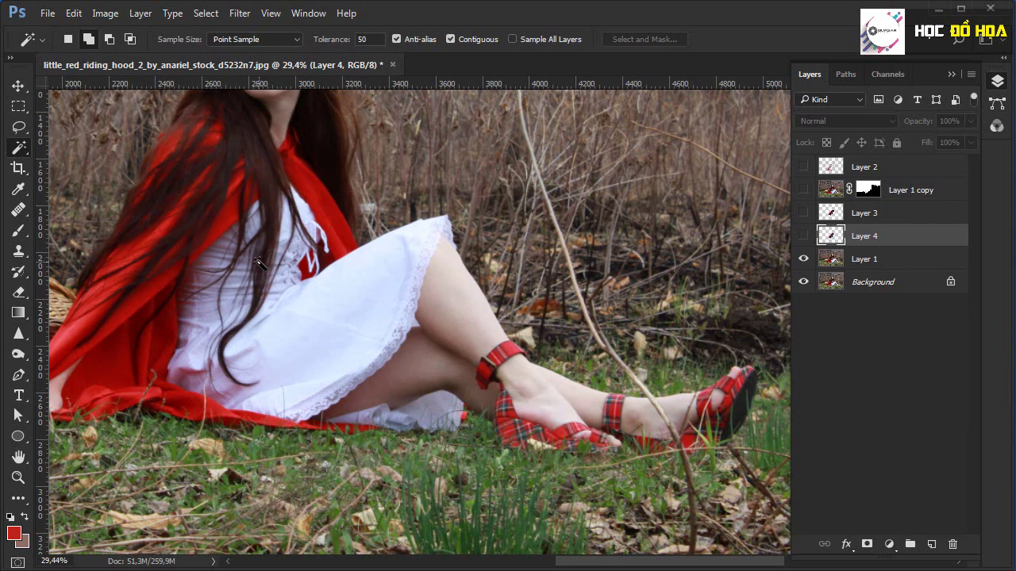
scroll(257, 264, "down", 2)
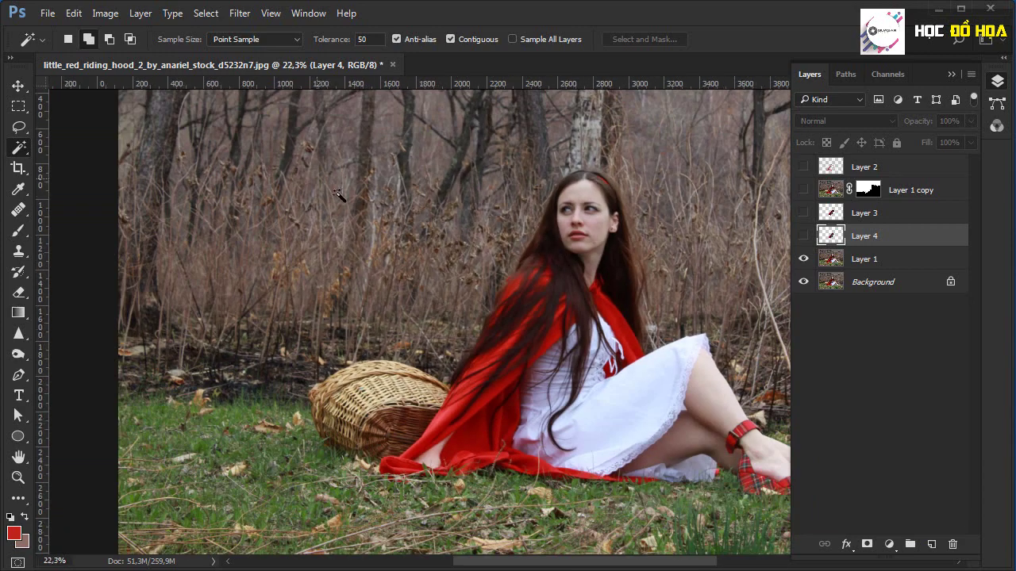
scroll(361, 191, "up", 2)
Switch to the Move Tool and bring up the Select menu's selection commands.
left_click(18, 86)
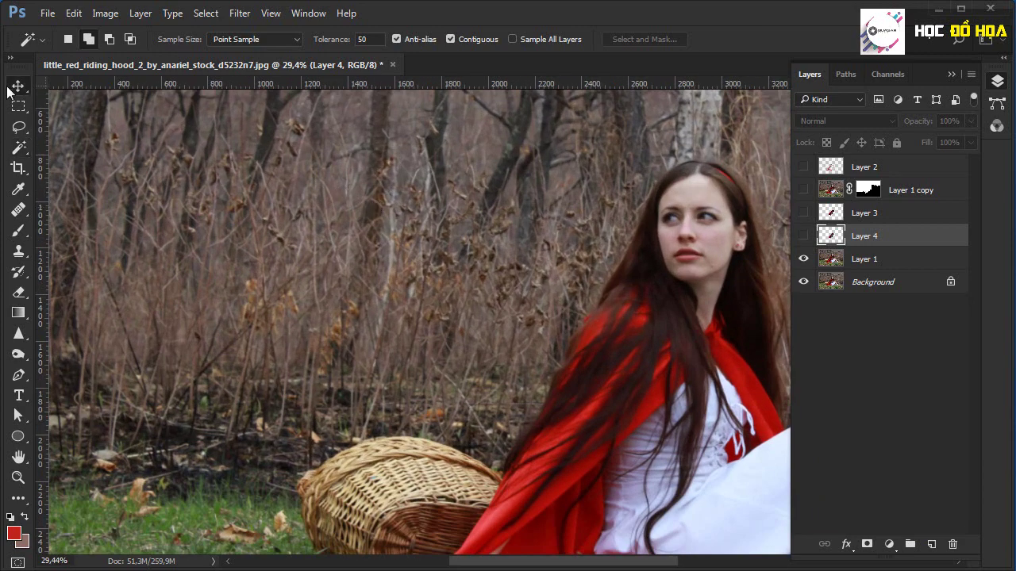
left_click(202, 14)
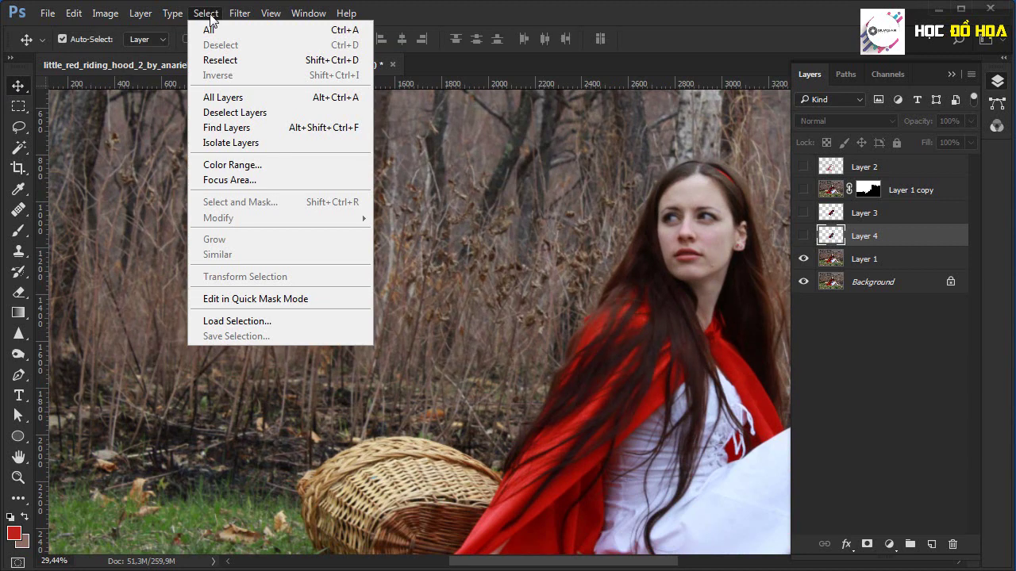